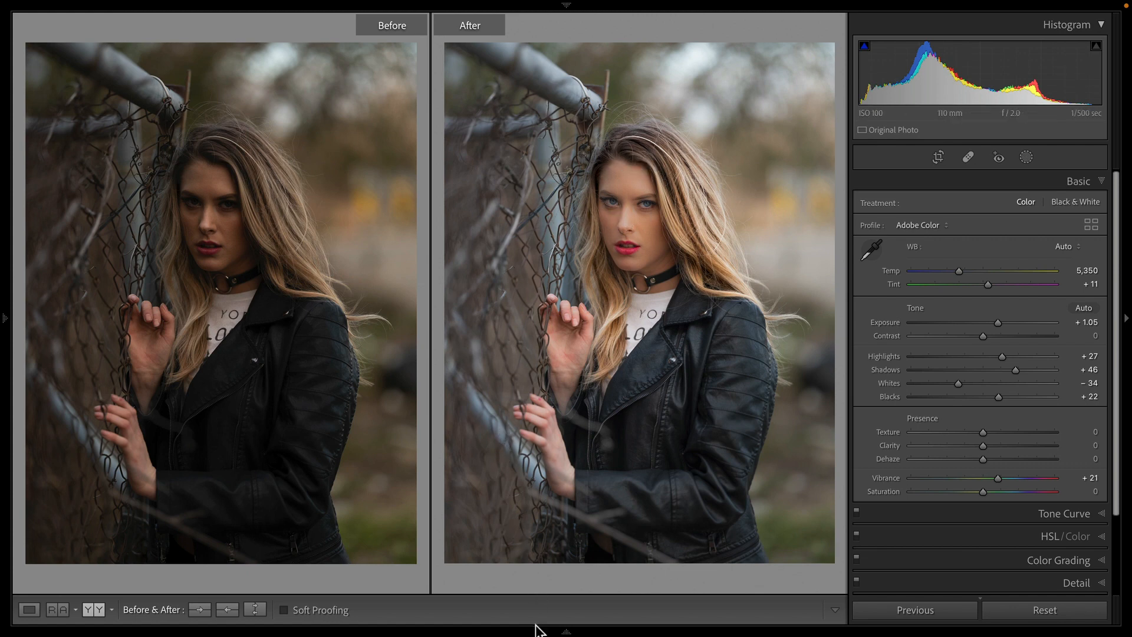
# Step: Switch to the second, unedited copy of the portrait and view it alone instead of before/after
pyautogui.moveTo(538, 630)
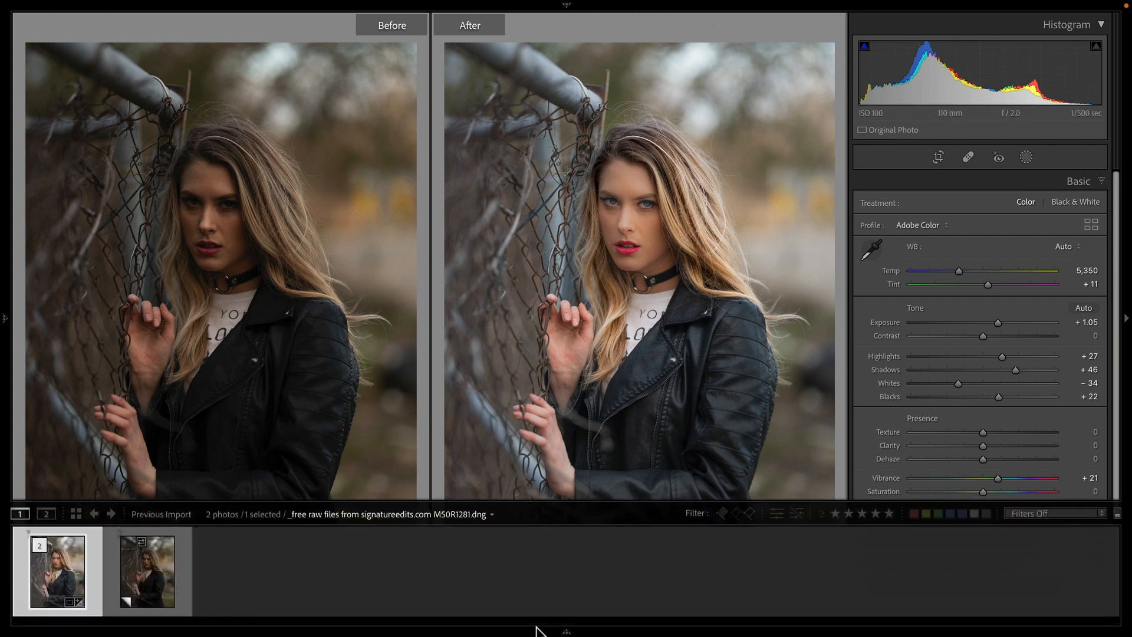
pyautogui.click(180, 584)
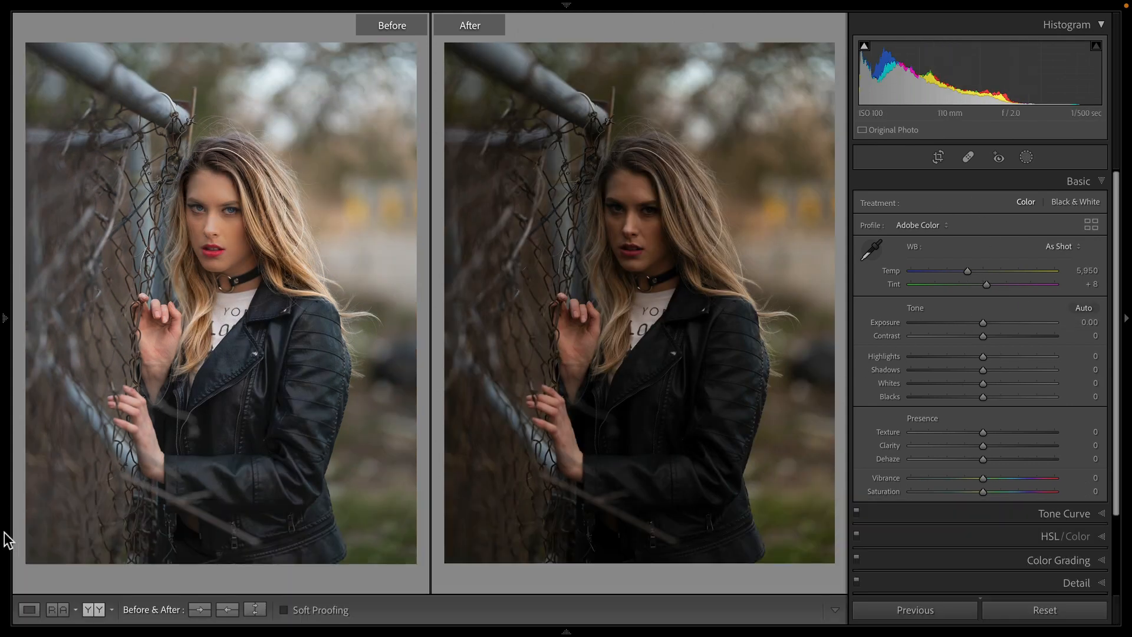
pyautogui.click(28, 610)
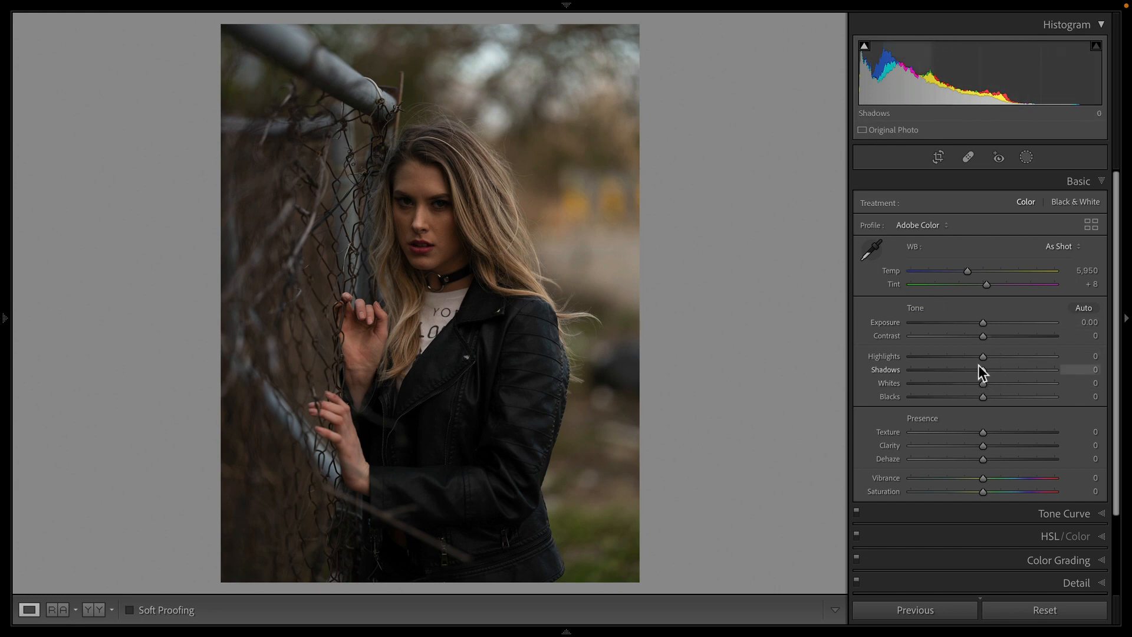
# Step: Adjust the tone: Exposure +0.85, Highlights −6, Shadows +74, Whites −15 and Blacks +20
pyautogui.moveTo(981, 369); pyautogui.dragTo(1025, 368)
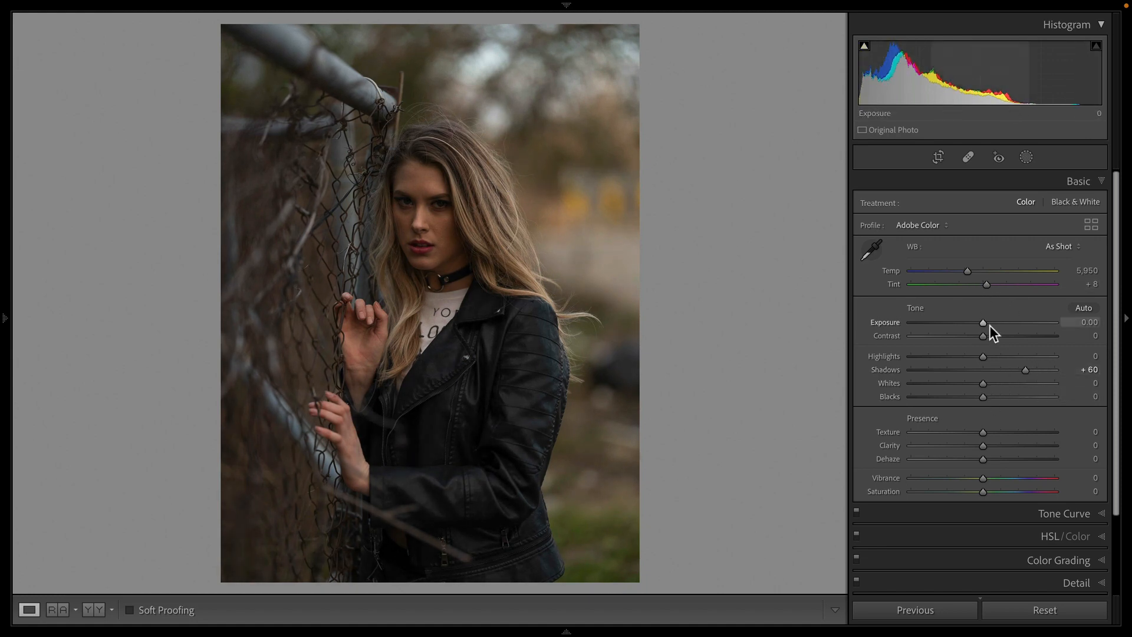
pyautogui.moveTo(983, 323); pyautogui.dragTo(995, 354)
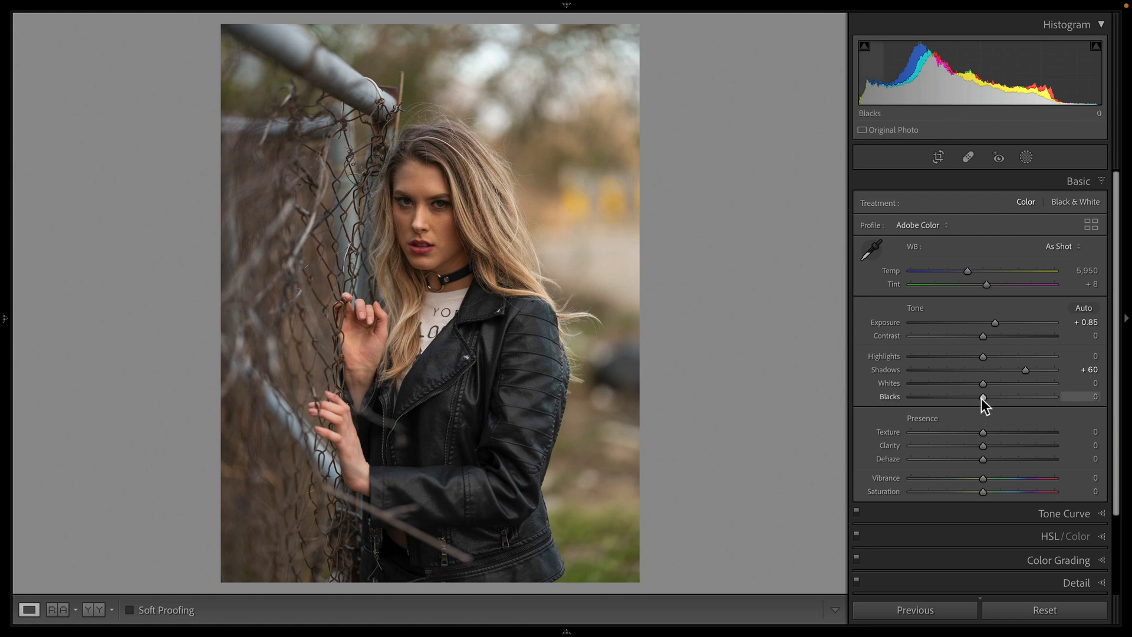
pyautogui.moveTo(981, 398)
pyautogui.mouseDown()
pyautogui.moveTo(1034, 399)
pyautogui.moveTo(995, 398)
pyautogui.mouseUp()
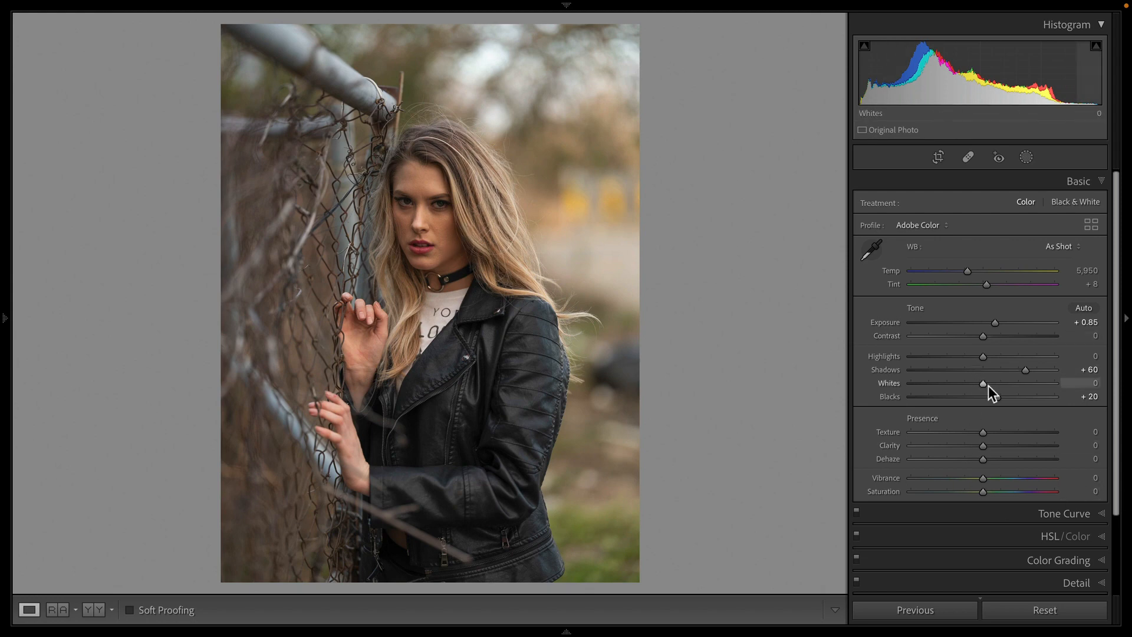
pyautogui.moveTo(980, 384); pyautogui.dragTo(1039, 371)
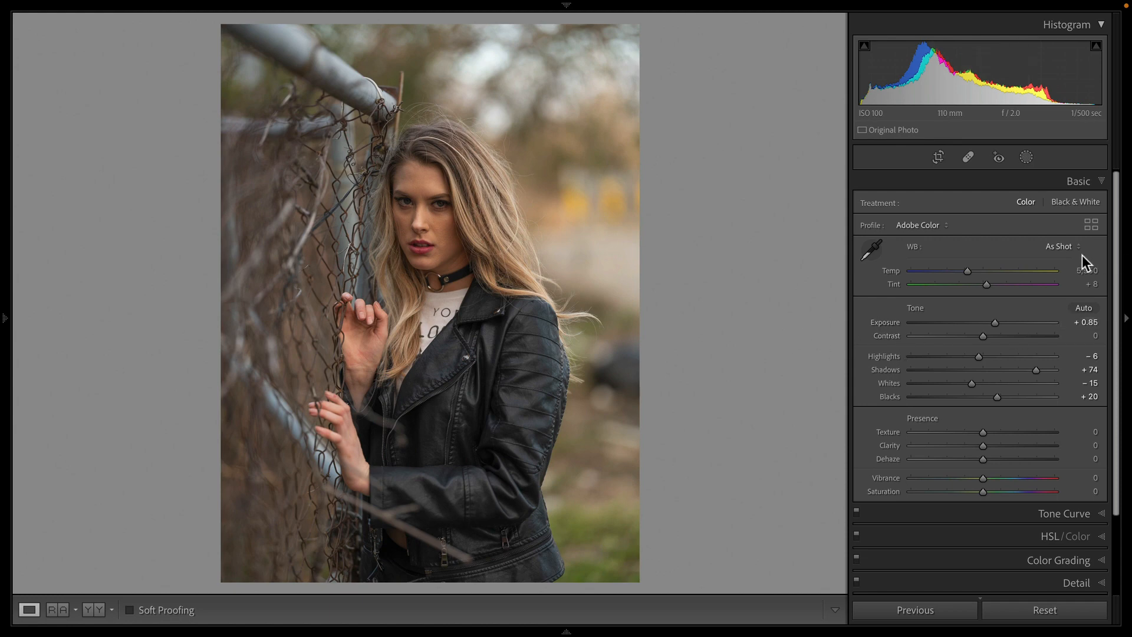
# Step: Set the white balance to Auto and raise Vibrance to about +23
pyautogui.click(1065, 247)
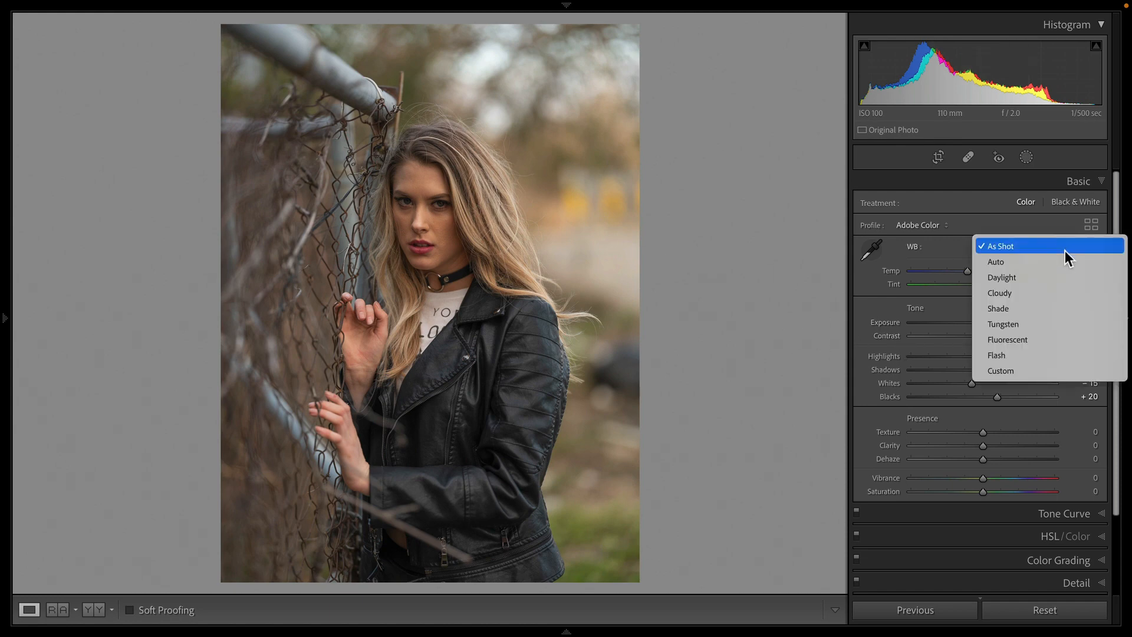
pyautogui.click(1063, 261)
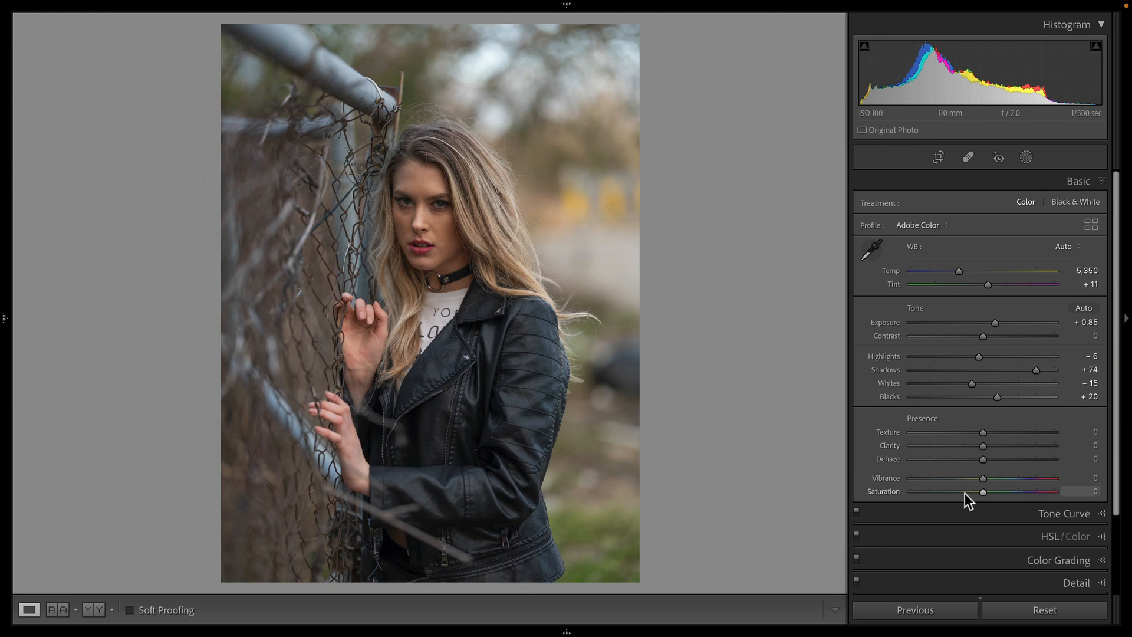
pyautogui.moveTo(982, 478); pyautogui.dragTo(997, 479)
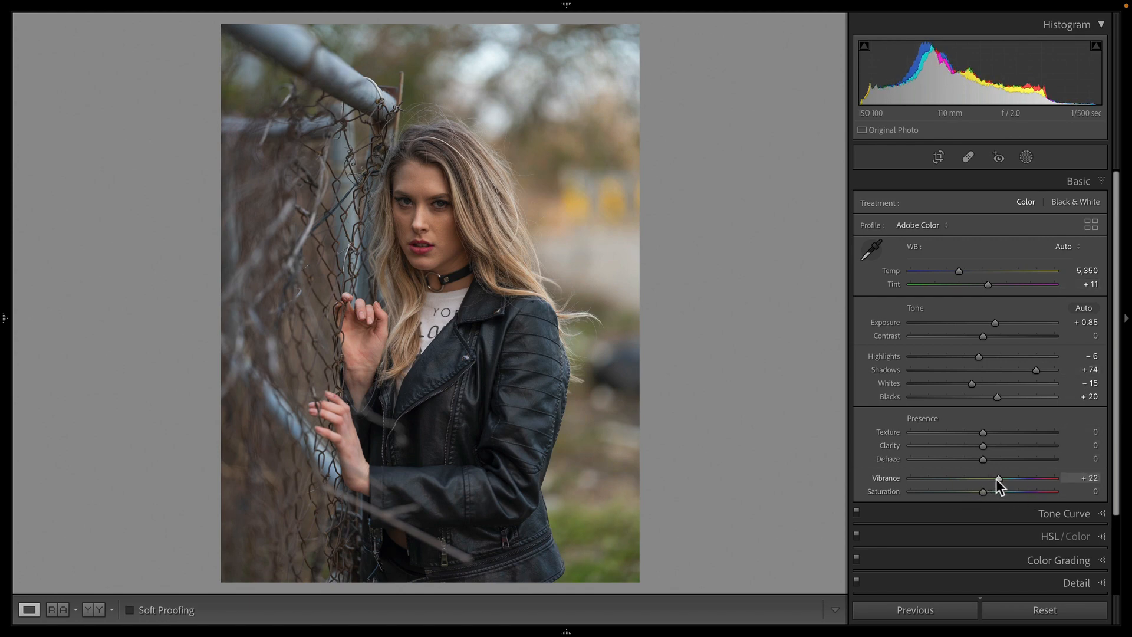
# Step: Inspect the face zoomed in and lower the sharpening Amount to 26 in the Detail settings
pyautogui.click(339, 248)
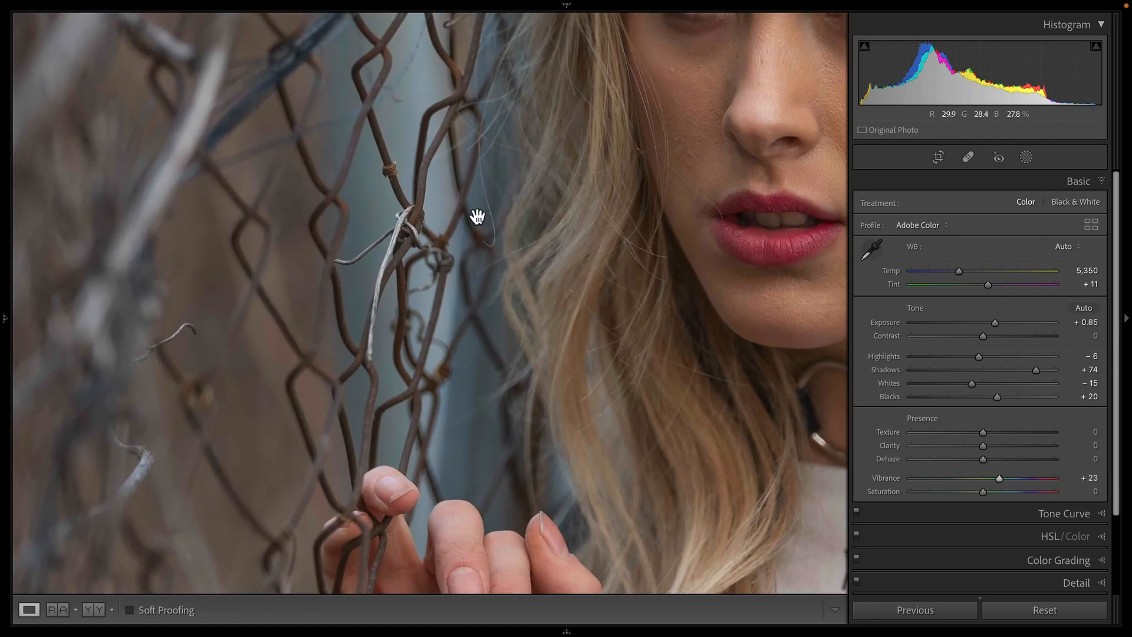
pyautogui.moveTo(775, 225); pyautogui.dragTo(578, 503)
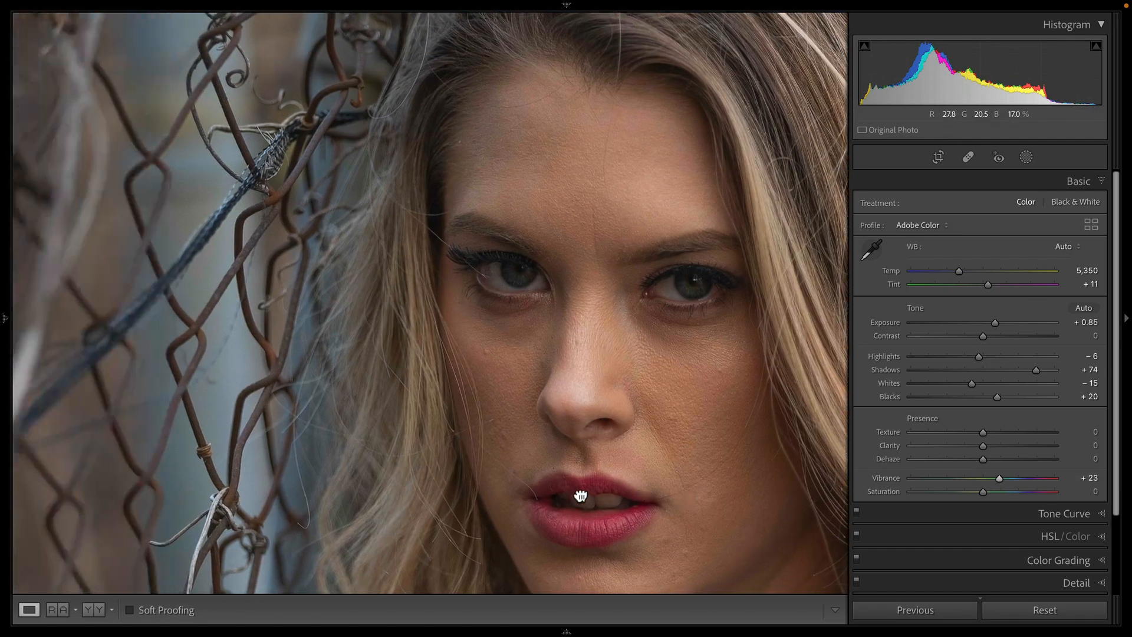
pyautogui.click(318, 313)
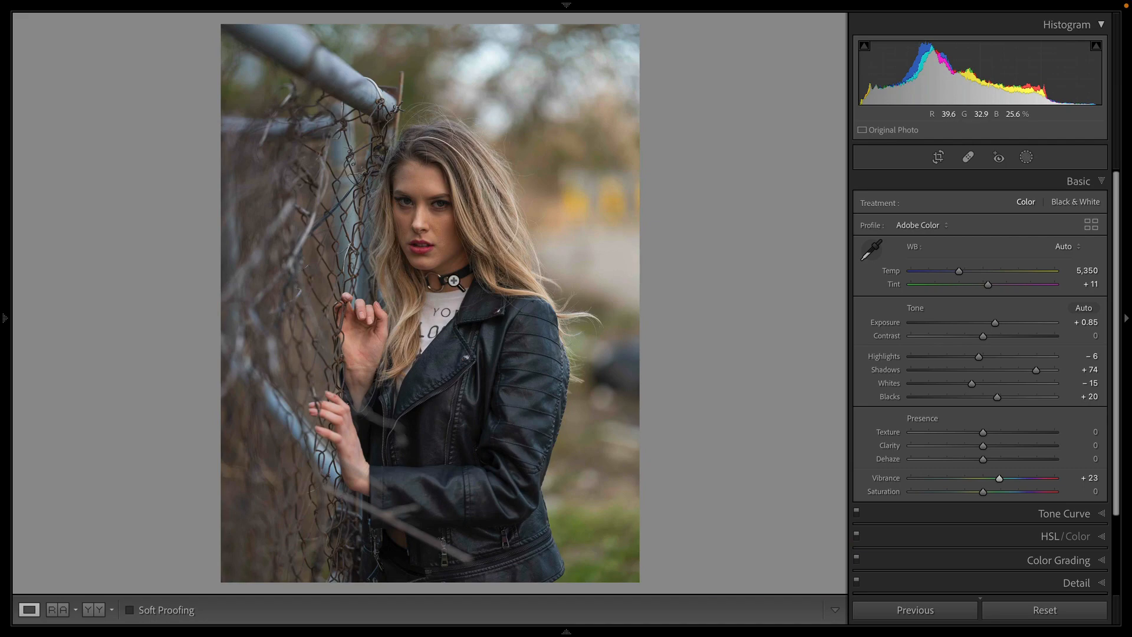
pyautogui.click(441, 205)
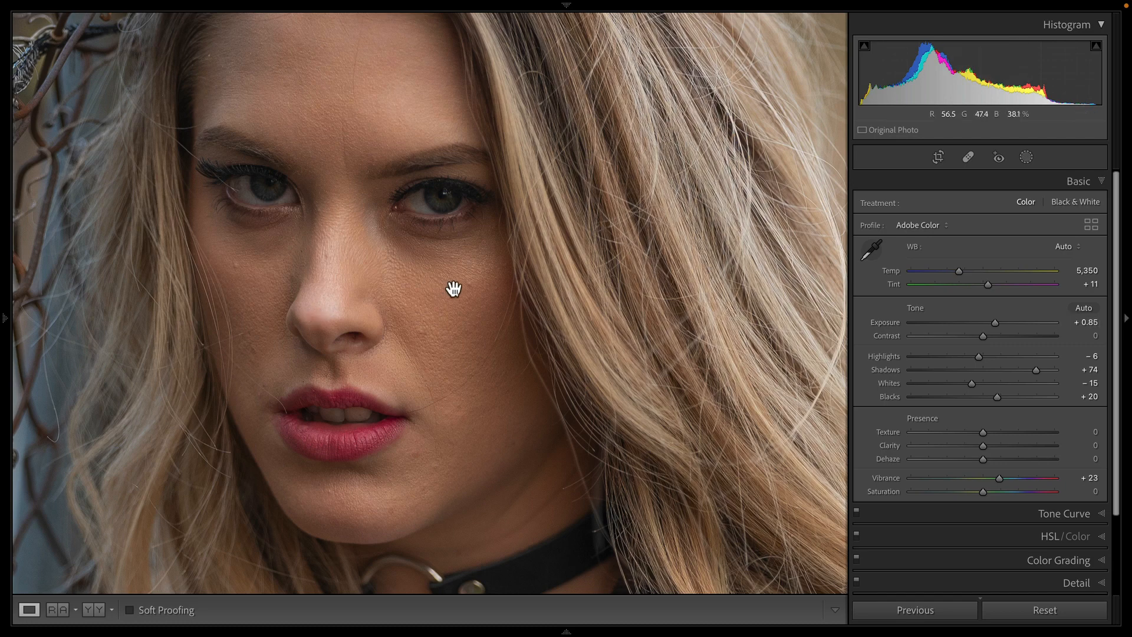
pyautogui.click(498, 260)
pyautogui.click(1091, 581)
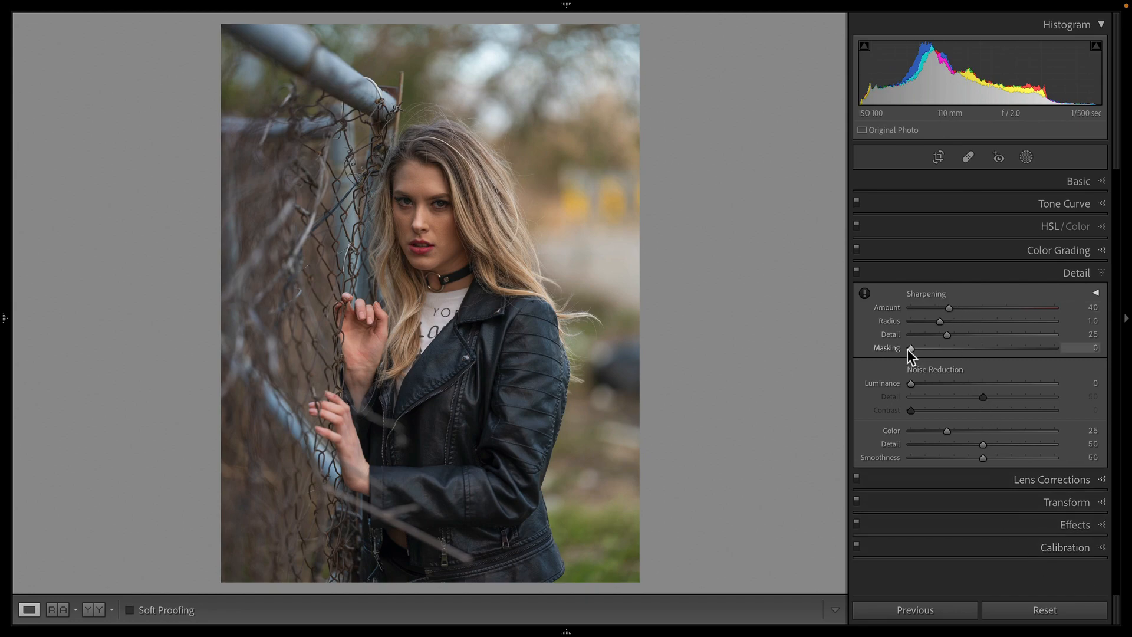
pyautogui.click(428, 213)
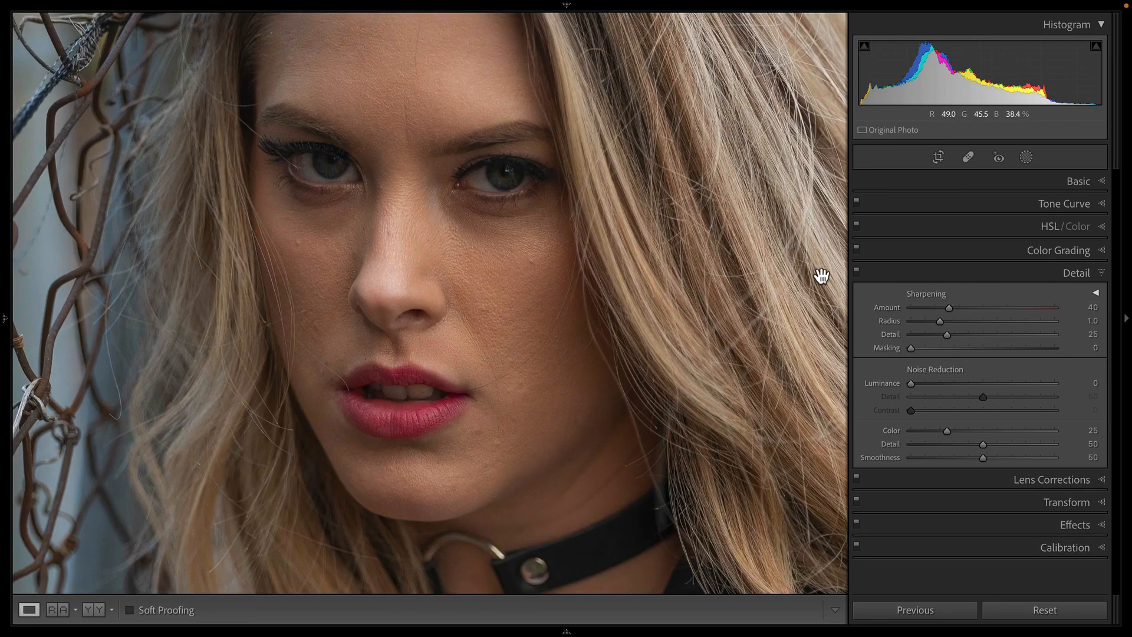
pyautogui.moveTo(960, 313); pyautogui.dragTo(935, 312)
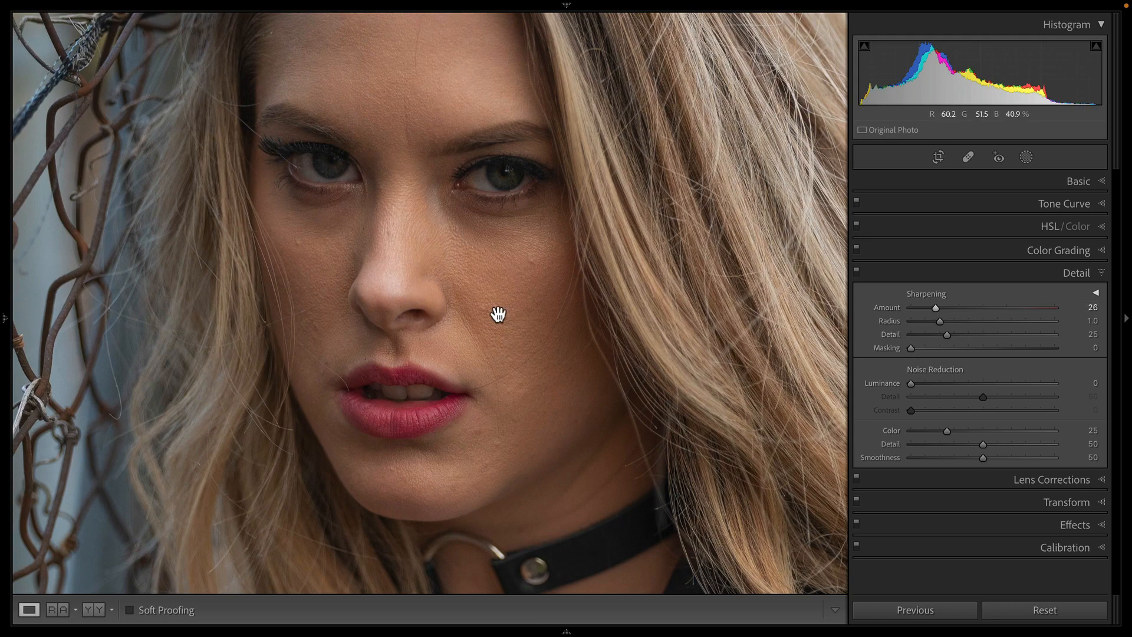
pyautogui.click(614, 356)
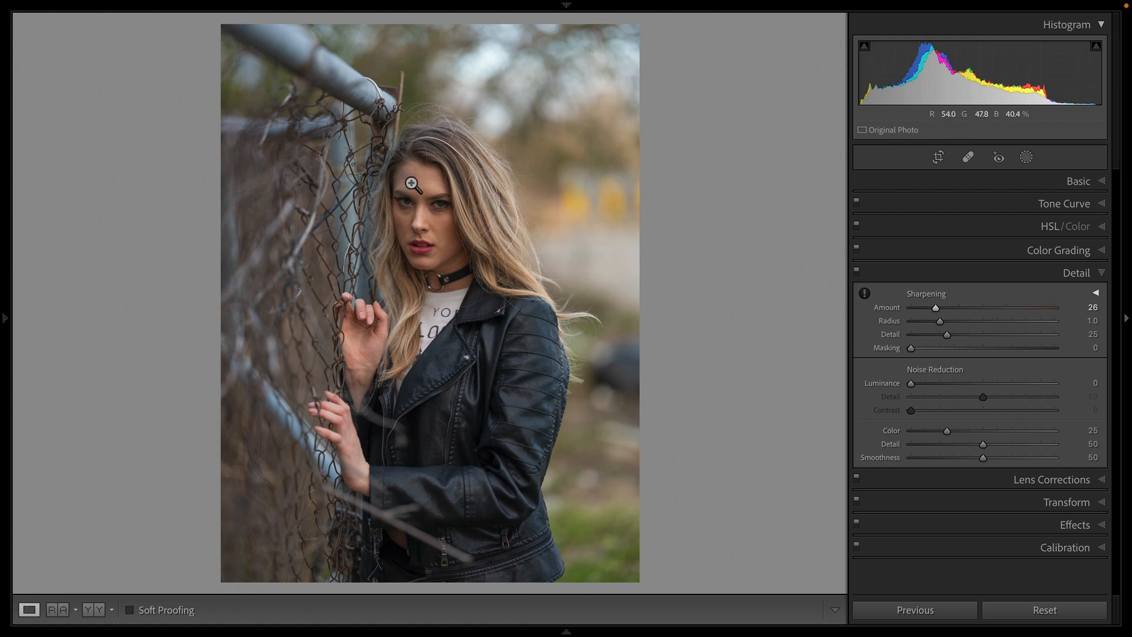
# Step: Boost the lips' saturation in HSL, setting Red to +13 and Magenta to +20
pyautogui.click(1101, 227)
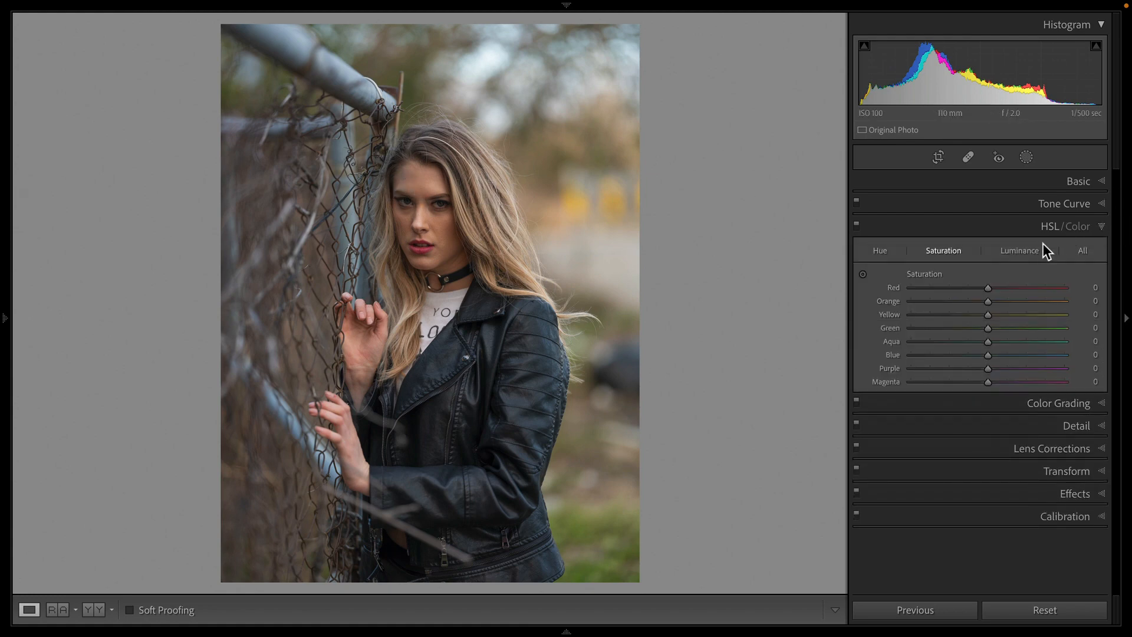
pyautogui.click(862, 275)
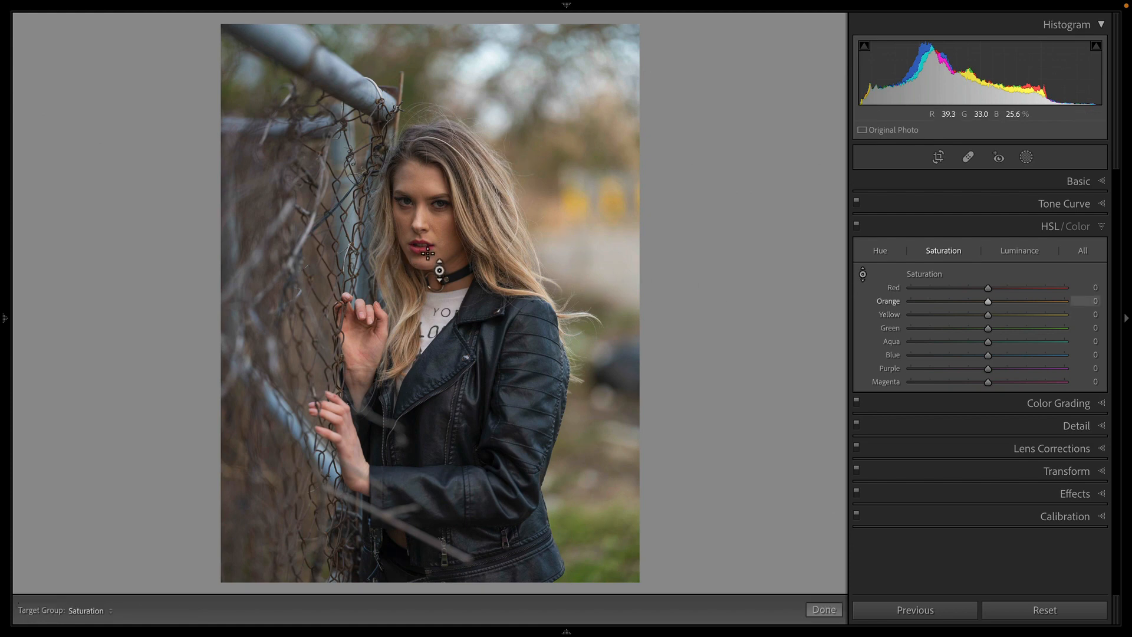
pyautogui.moveTo(424, 250); pyautogui.dragTo(424, 237)
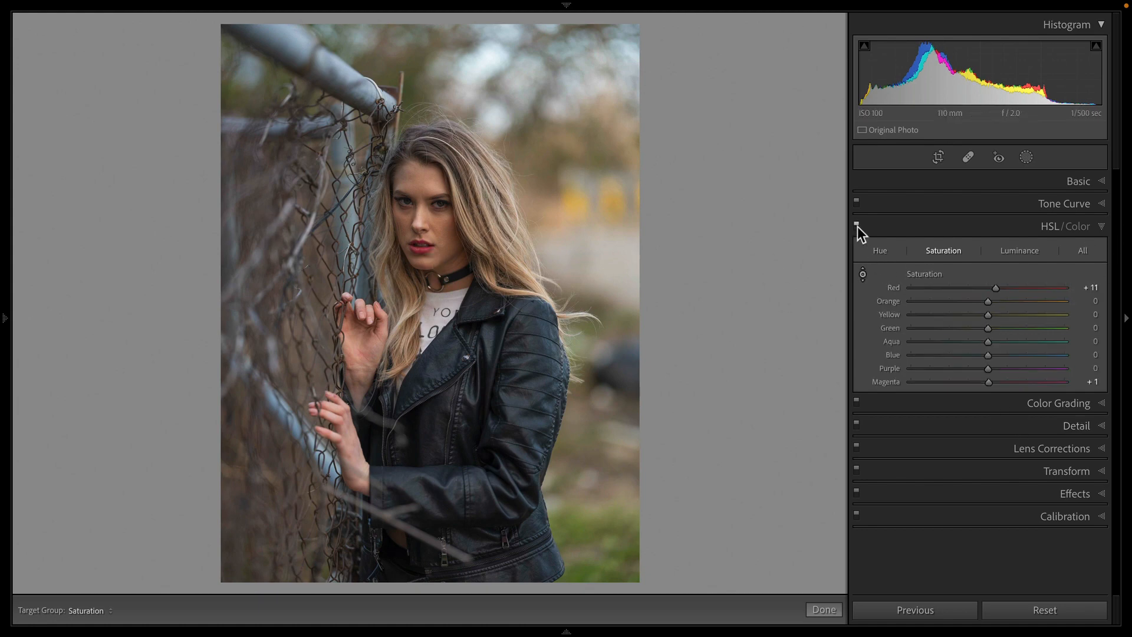
pyautogui.click(1006, 287)
pyautogui.moveTo(1003, 285); pyautogui.dragTo(997, 288)
pyautogui.moveTo(1003, 382); pyautogui.dragTo(1002, 383)
# Step: Start a new Brush mask, zooming in on the face, with Auto Mask enabled and Density 88
pyautogui.click(1026, 157)
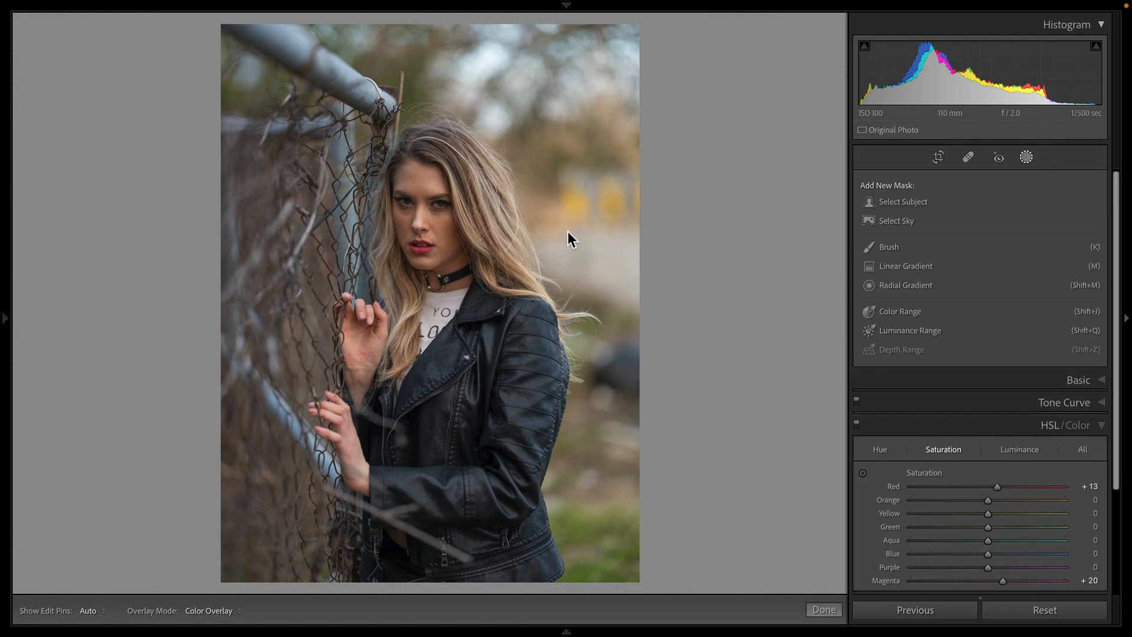
pyautogui.click(404, 213)
pyautogui.click(380, 214)
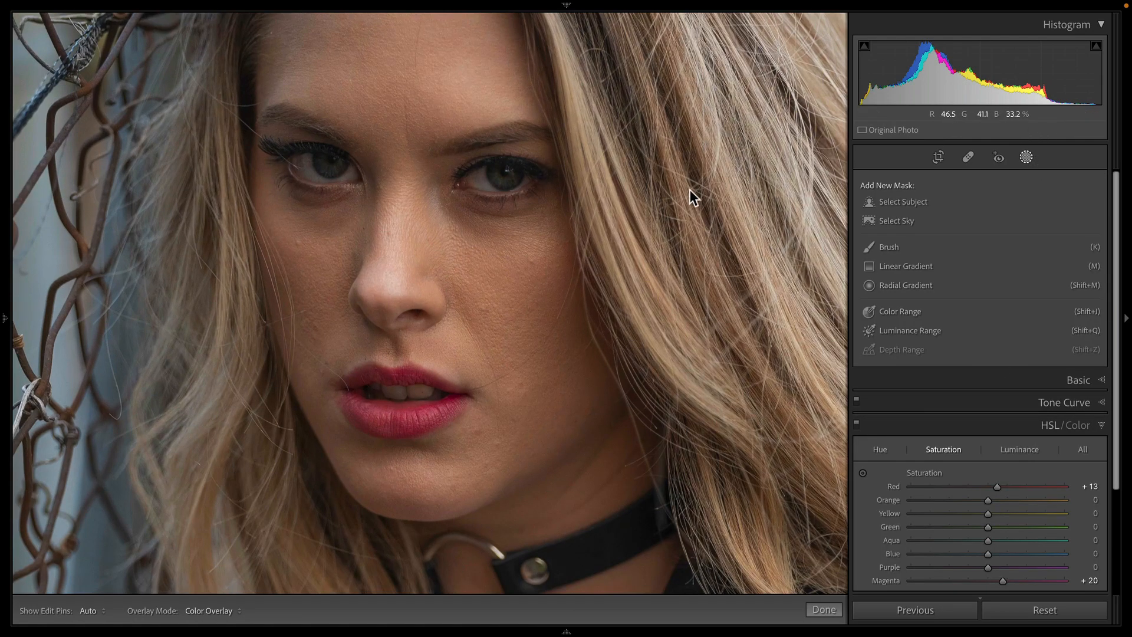
pyautogui.click(734, 269)
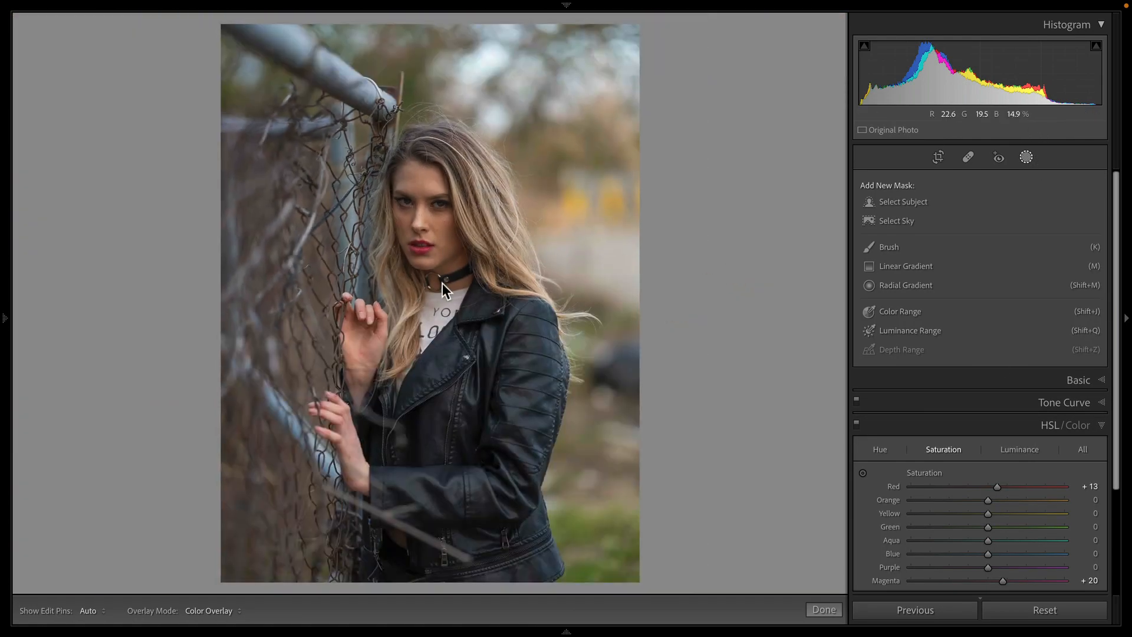
pyautogui.click(430, 203)
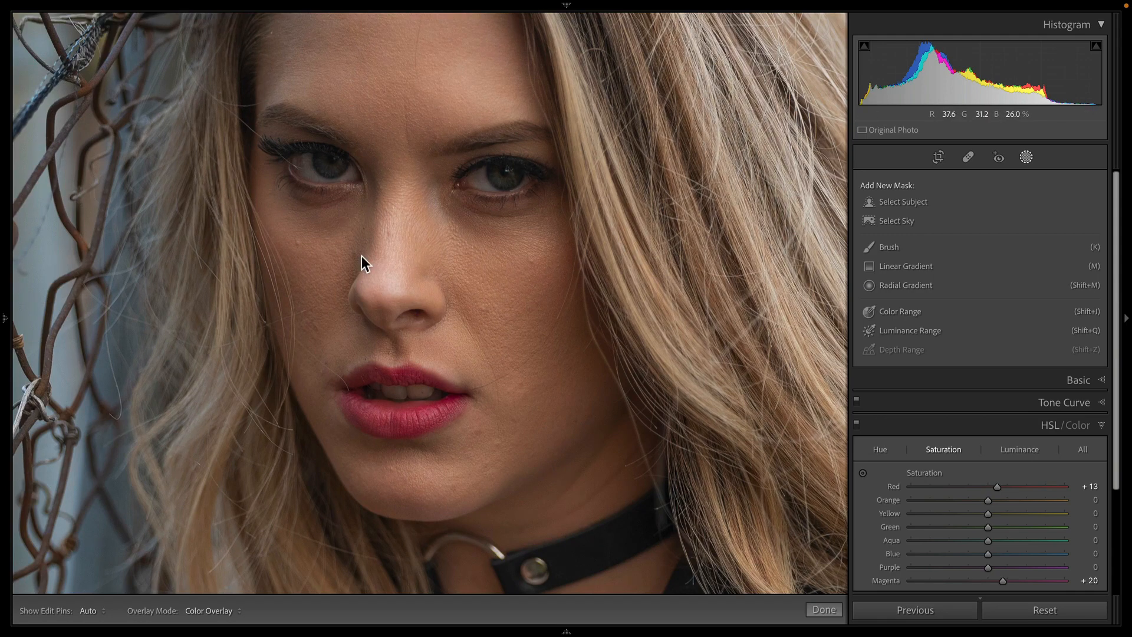
pyautogui.click(523, 285)
pyautogui.click(478, 263)
pyautogui.moveTo(502, 170); pyautogui.dragTo(491, 229)
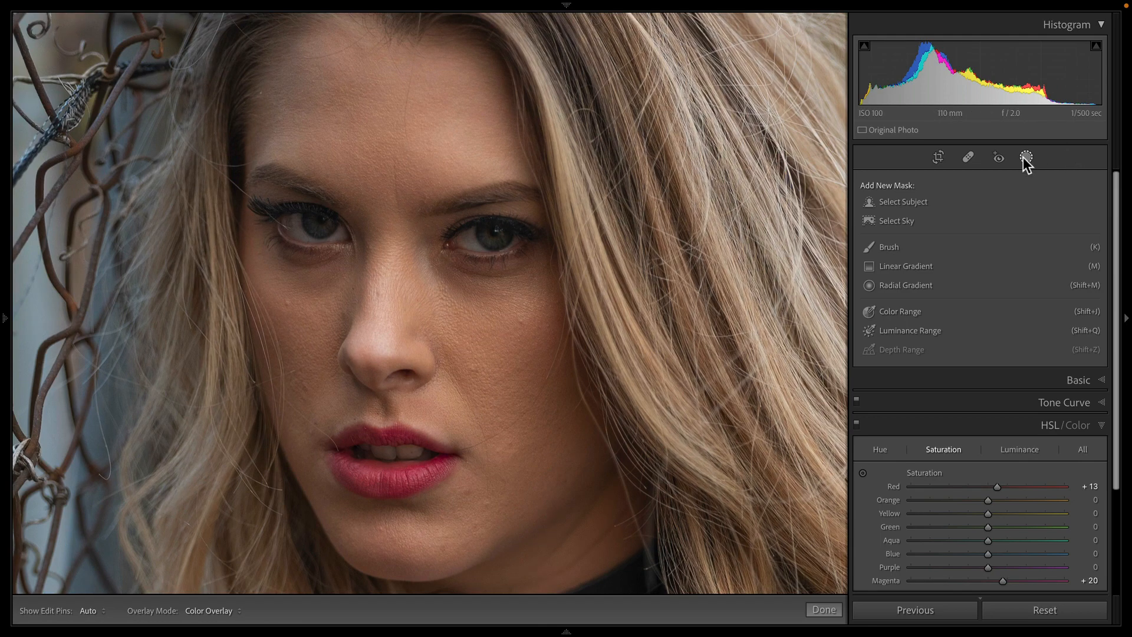
pyautogui.click(925, 253)
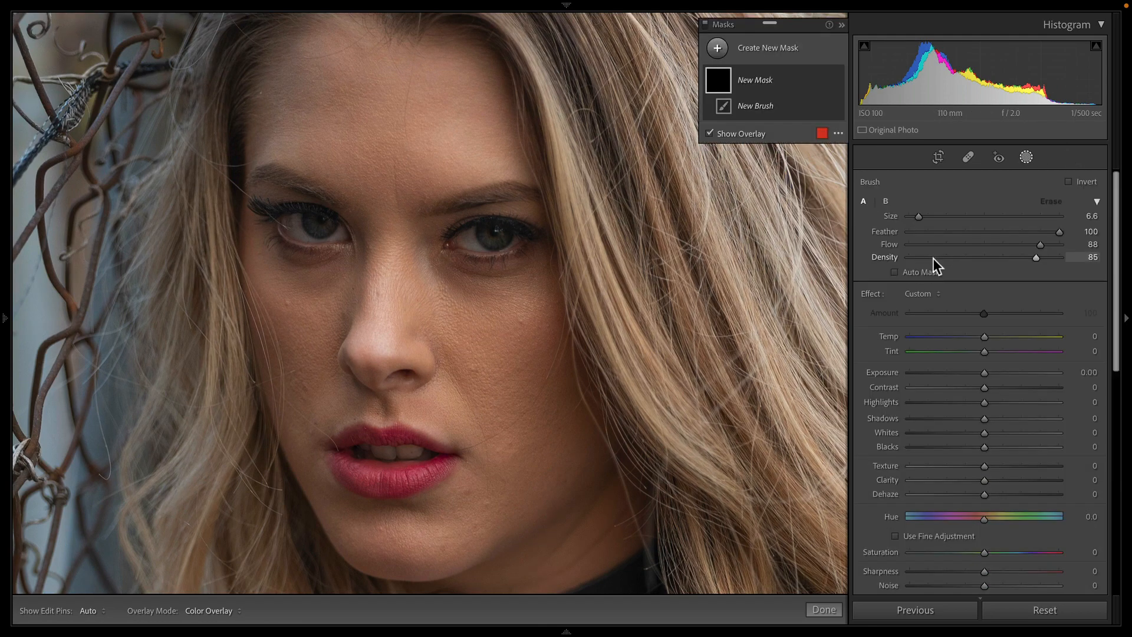
pyautogui.click(929, 273)
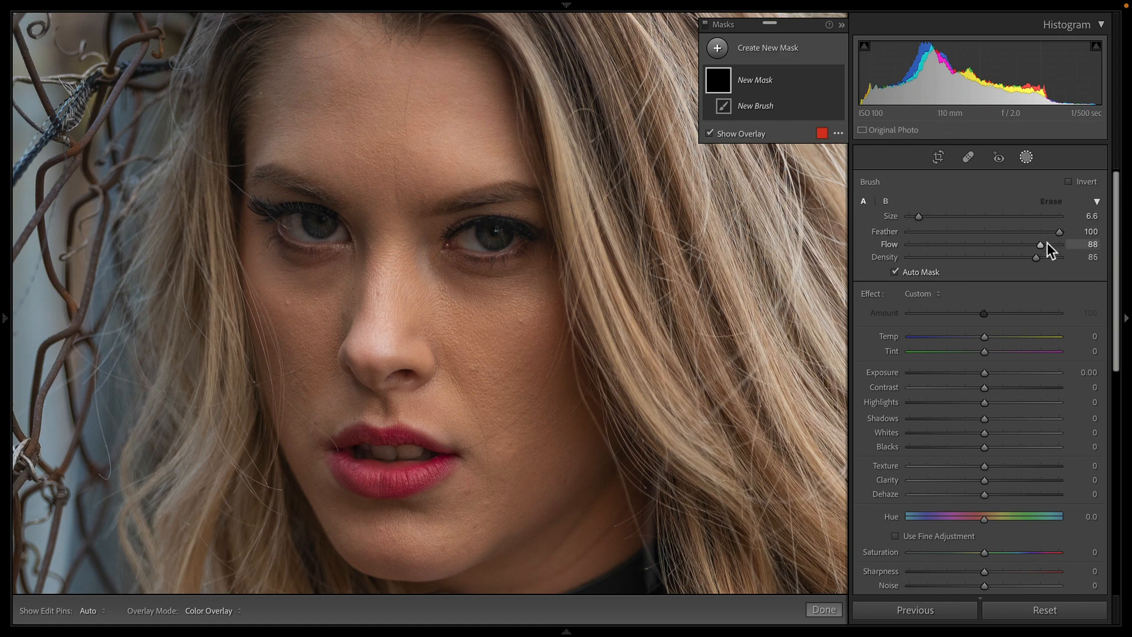
pyautogui.click(1042, 258)
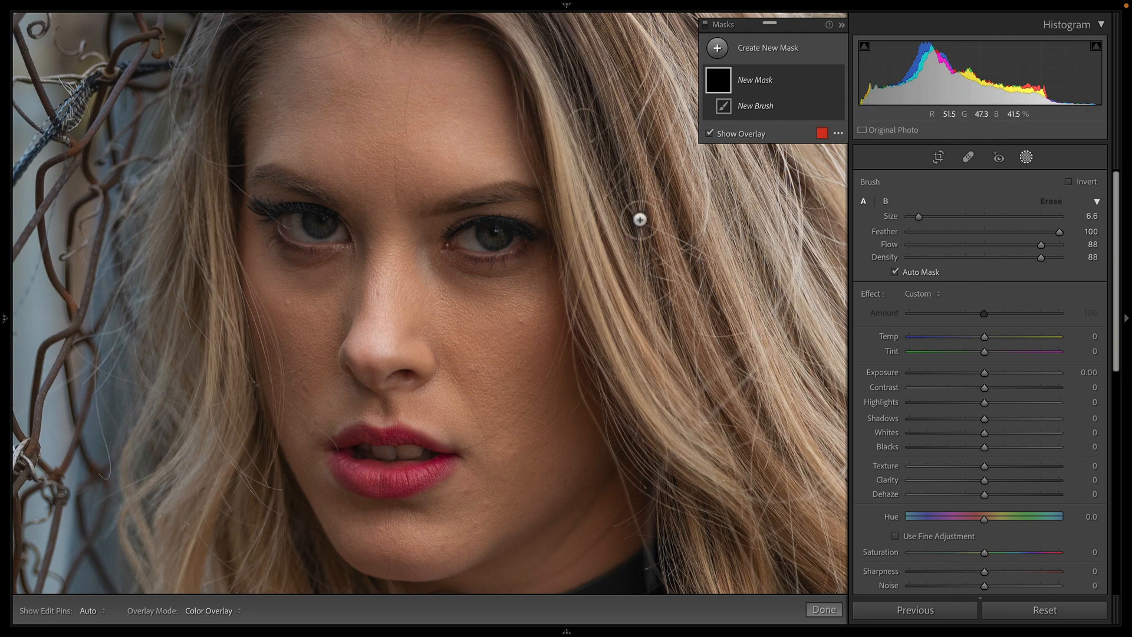
# Step: Set the brush size to 22.5 and paint the mask over the forehead, cheeks, nose and chin skin
pyautogui.moveTo(919, 216); pyautogui.dragTo(942, 216)
pyautogui.moveTo(424, 139)
pyautogui.mouseDown()
pyautogui.moveTo(458, 119)
pyautogui.moveTo(358, 150)
pyautogui.moveTo(502, 121)
pyautogui.mouseUp()
pyautogui.moveTo(395, 224)
pyautogui.mouseDown()
pyautogui.moveTo(368, 359)
pyautogui.moveTo(312, 337)
pyautogui.moveTo(306, 322)
pyautogui.moveTo(466, 342)
pyautogui.moveTo(530, 389)
pyautogui.moveTo(432, 353)
pyautogui.moveTo(543, 454)
pyautogui.moveTo(391, 556)
pyautogui.moveTo(318, 545)
pyautogui.moveTo(467, 537)
pyautogui.mouseUp()
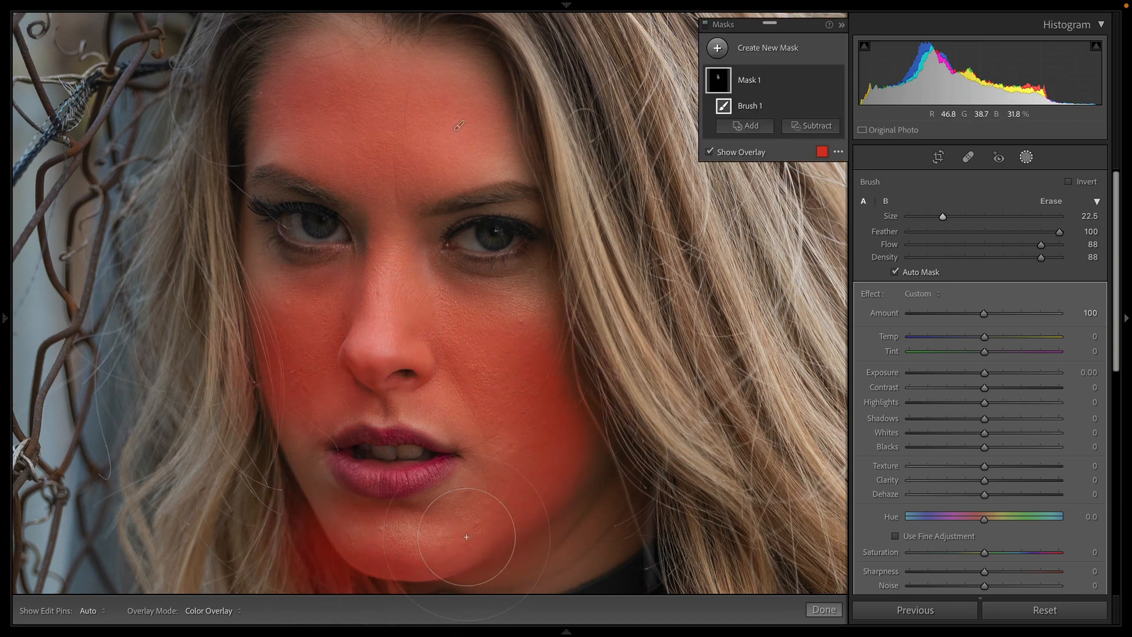
pyautogui.hotkey('ctrl', 'z')
pyautogui.press('h')
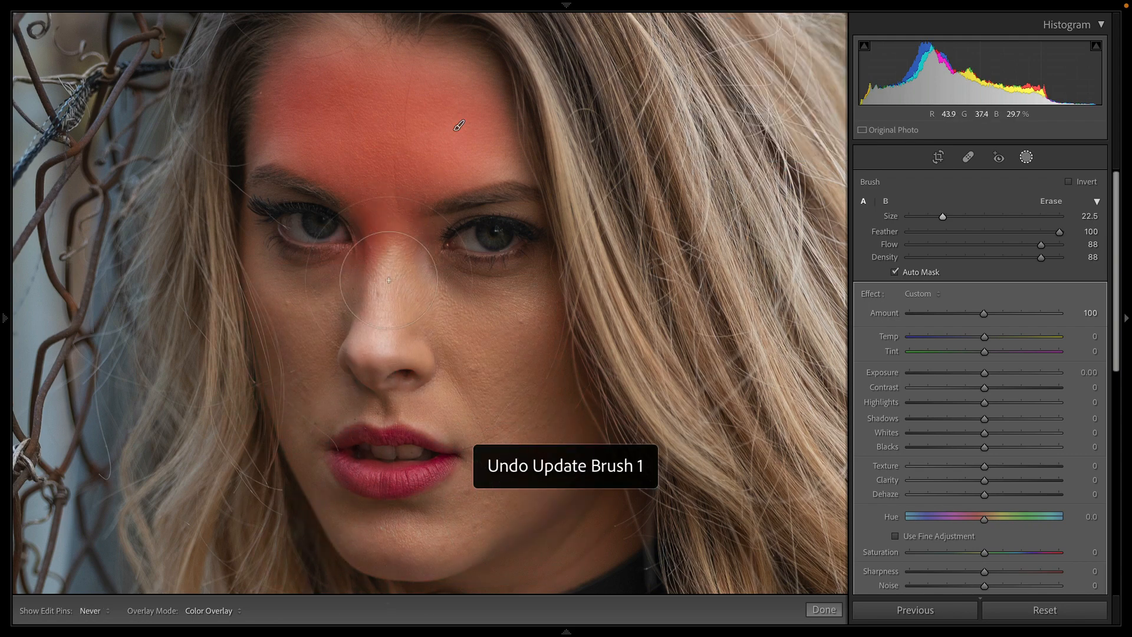
pyautogui.moveTo(389, 280)
pyautogui.mouseDown()
pyautogui.moveTo(383, 316)
pyautogui.moveTo(317, 363)
pyautogui.moveTo(293, 361)
pyautogui.moveTo(391, 326)
pyautogui.moveTo(491, 356)
pyautogui.moveTo(505, 401)
pyautogui.moveTo(453, 373)
pyautogui.moveTo(392, 362)
pyautogui.moveTo(498, 341)
pyautogui.moveTo(552, 404)
pyautogui.moveTo(496, 491)
pyautogui.moveTo(360, 566)
pyautogui.moveTo(522, 532)
pyautogui.moveTo(567, 469)
pyautogui.moveTo(462, 524)
pyautogui.mouseUp()
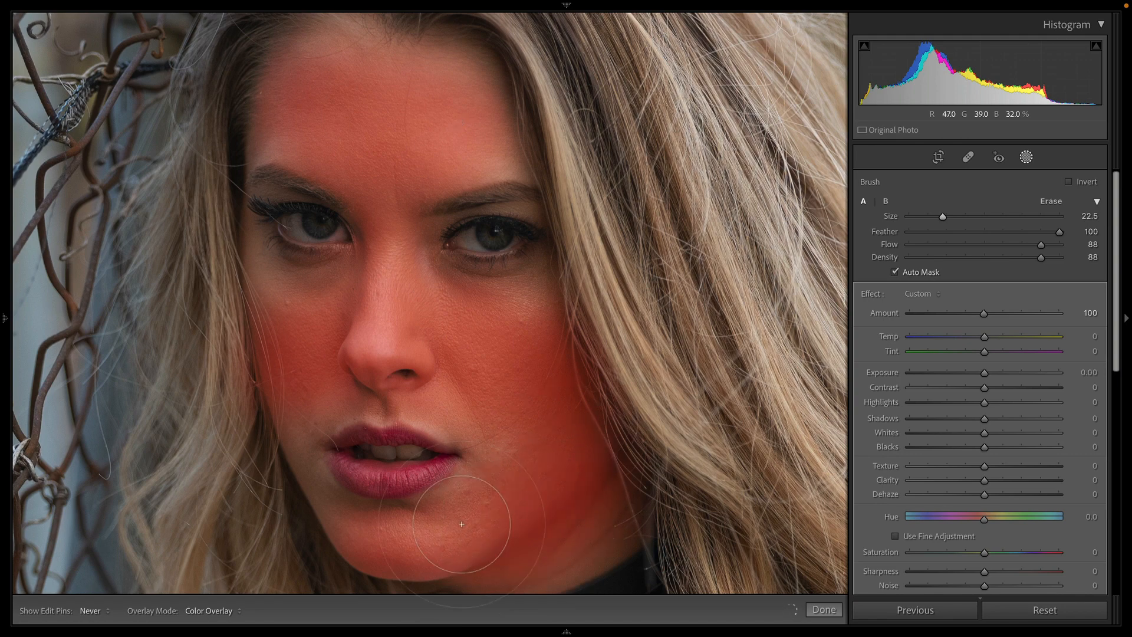
pyautogui.press('h')
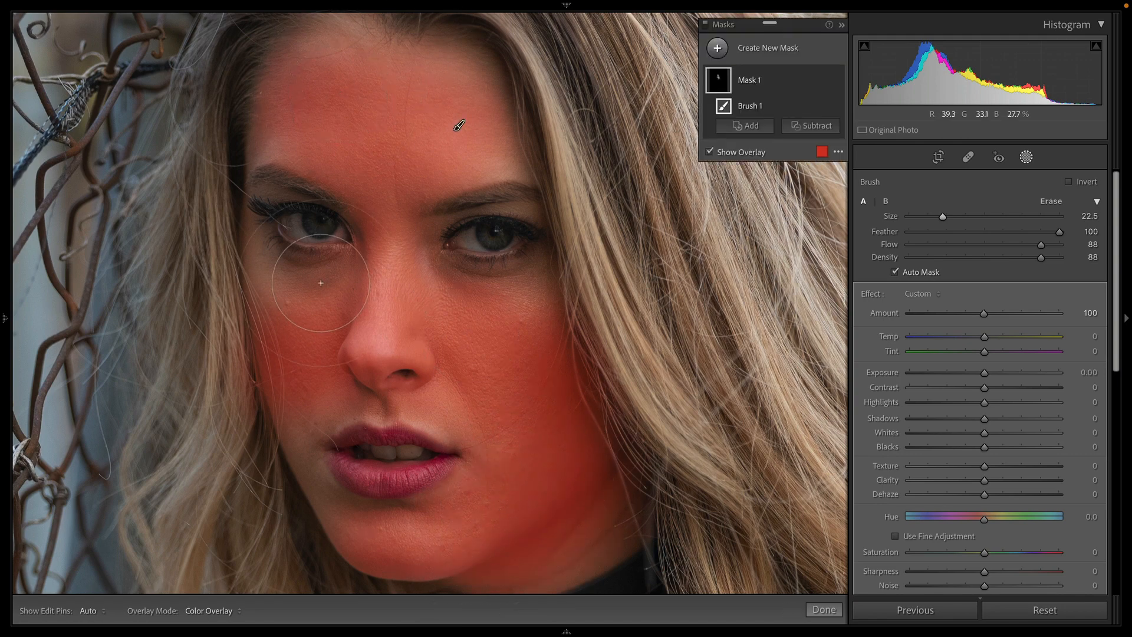
pyautogui.moveTo(293, 320); pyautogui.dragTo(481, 377)
pyautogui.moveTo(521, 337); pyautogui.dragTo(489, 406)
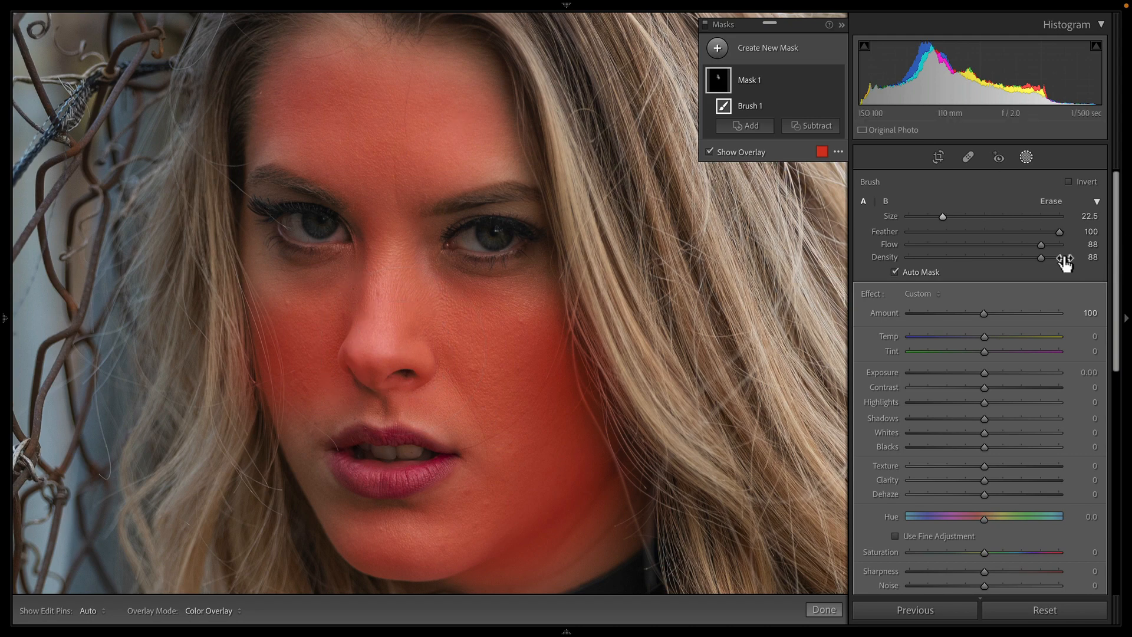
# Step: Apply the Soften Skin effect to the brush mask and set its Sharpness to 26
pyautogui.click(921, 293)
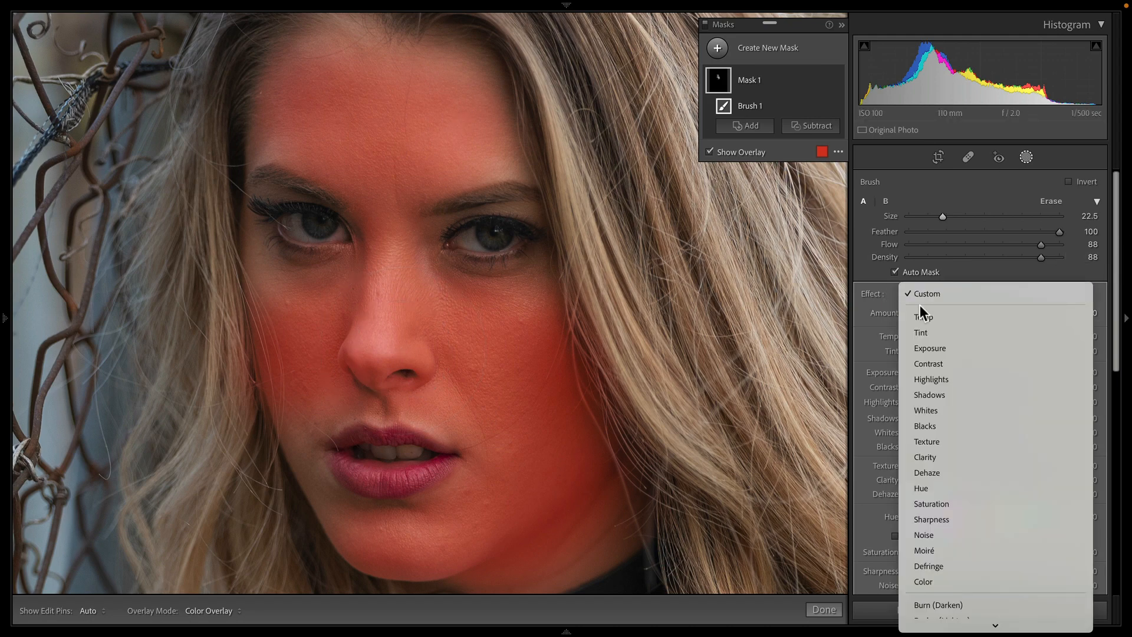
pyautogui.scroll(-3, 987, 536)
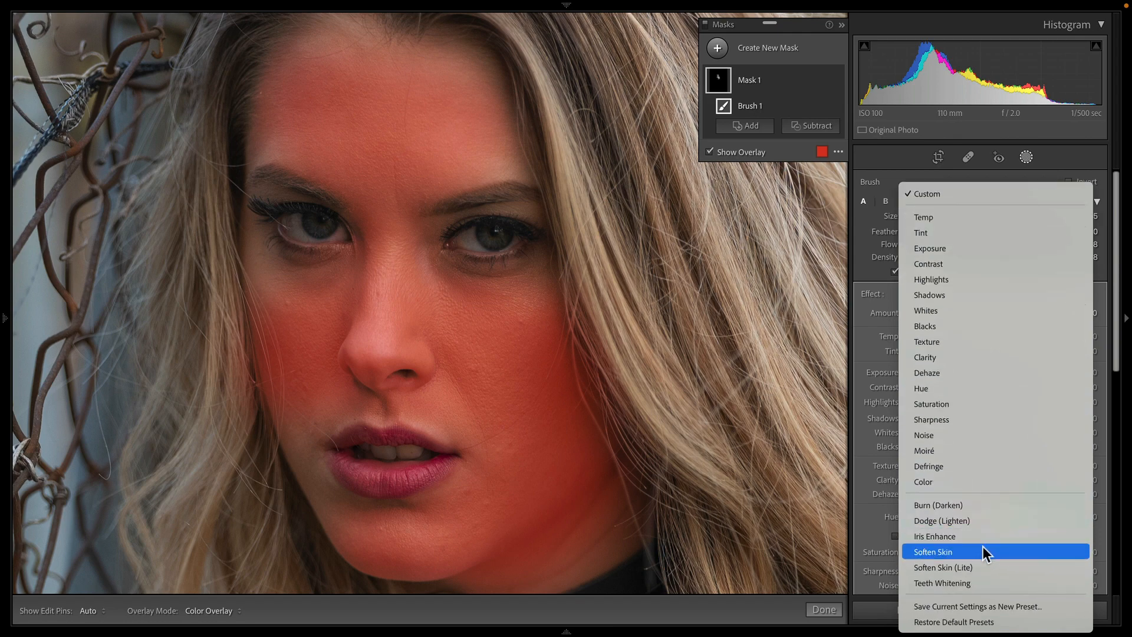
pyautogui.click(982, 549)
pyautogui.press('o')
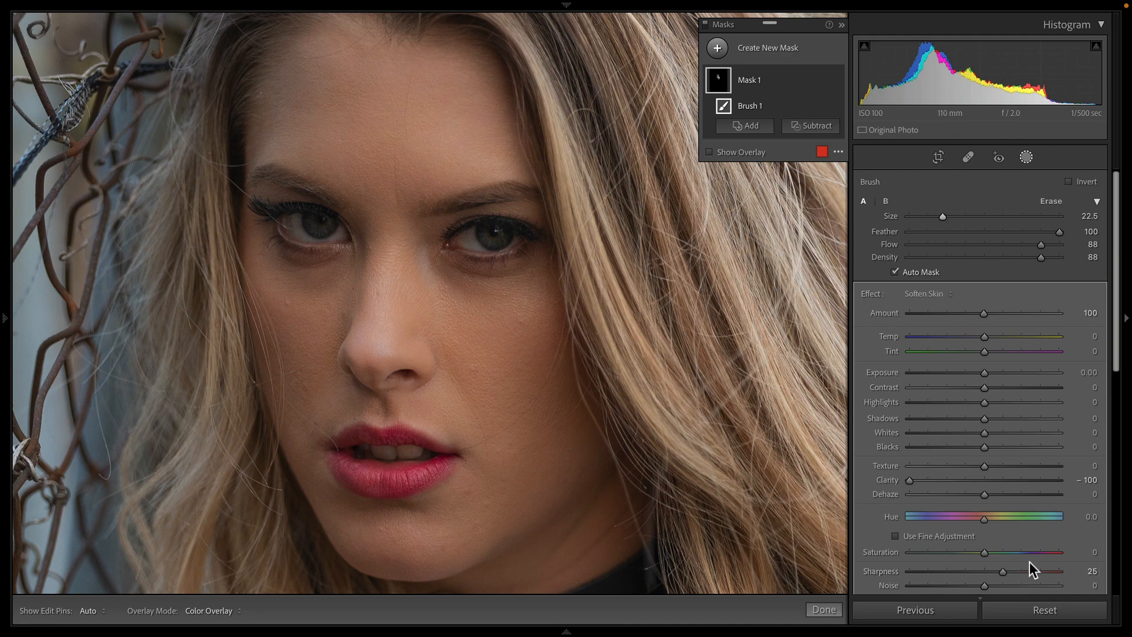
pyautogui.doubleClick(1002, 574)
pyautogui.press('z')
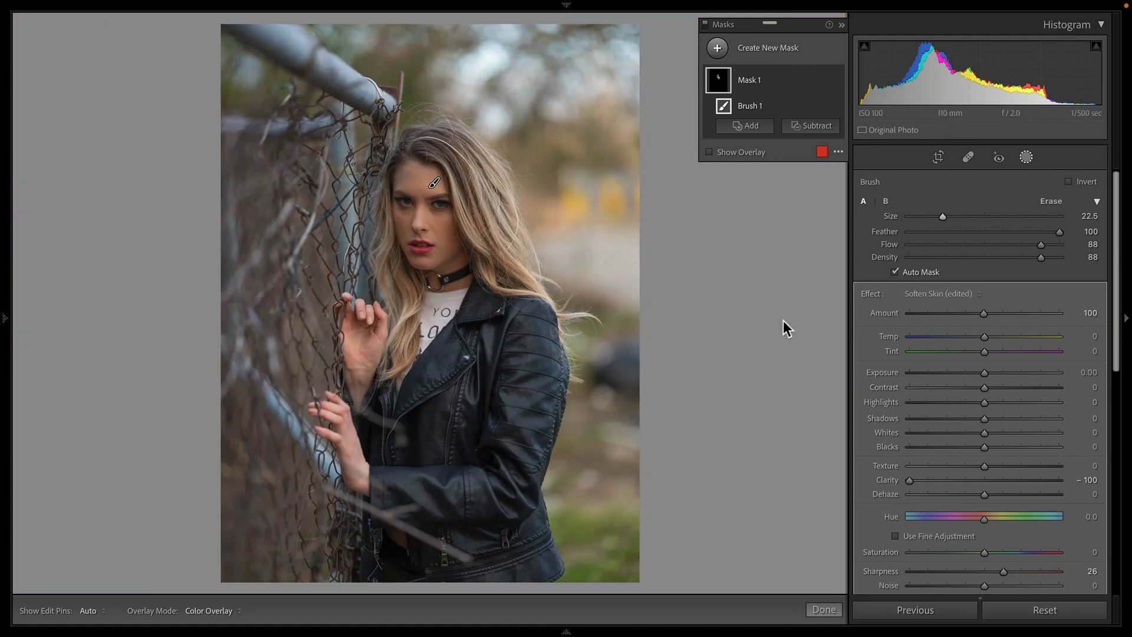
pyautogui.press('z')
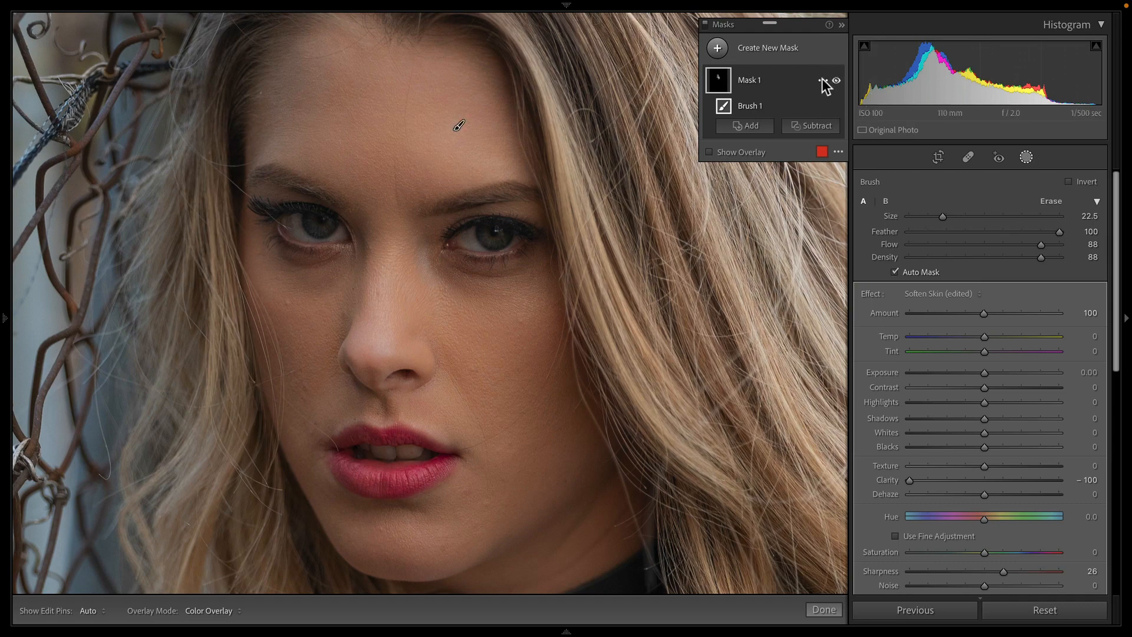
# Step: Duplicate Mask 1, then undo the duplication
pyautogui.click(822, 79)
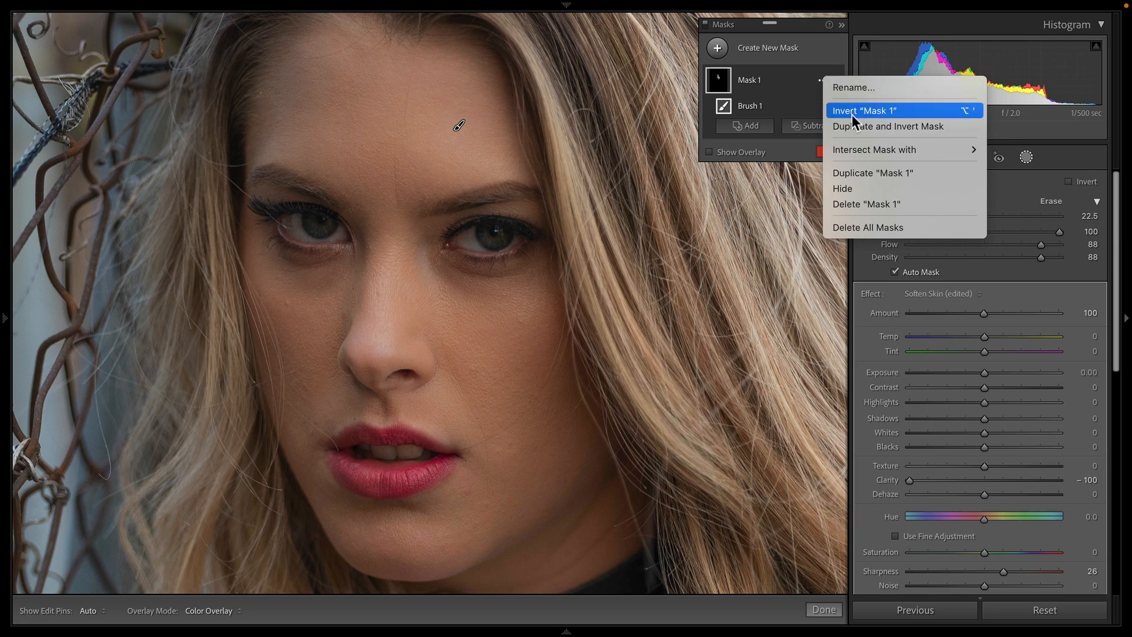
pyautogui.click(783, 51)
pyautogui.click(822, 80)
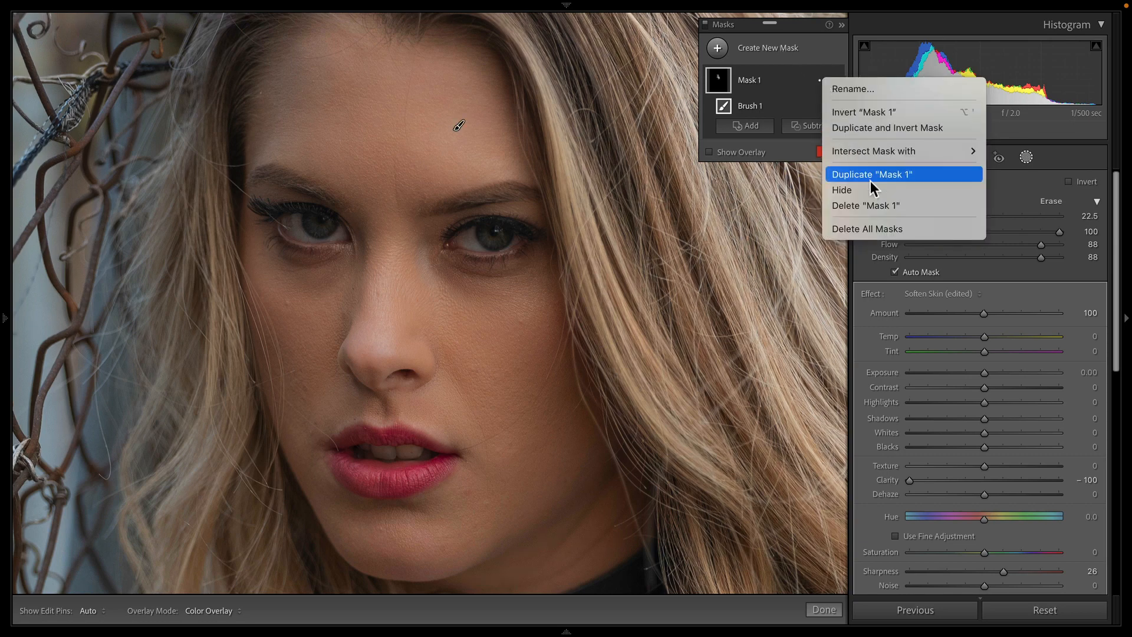
pyautogui.click(887, 175)
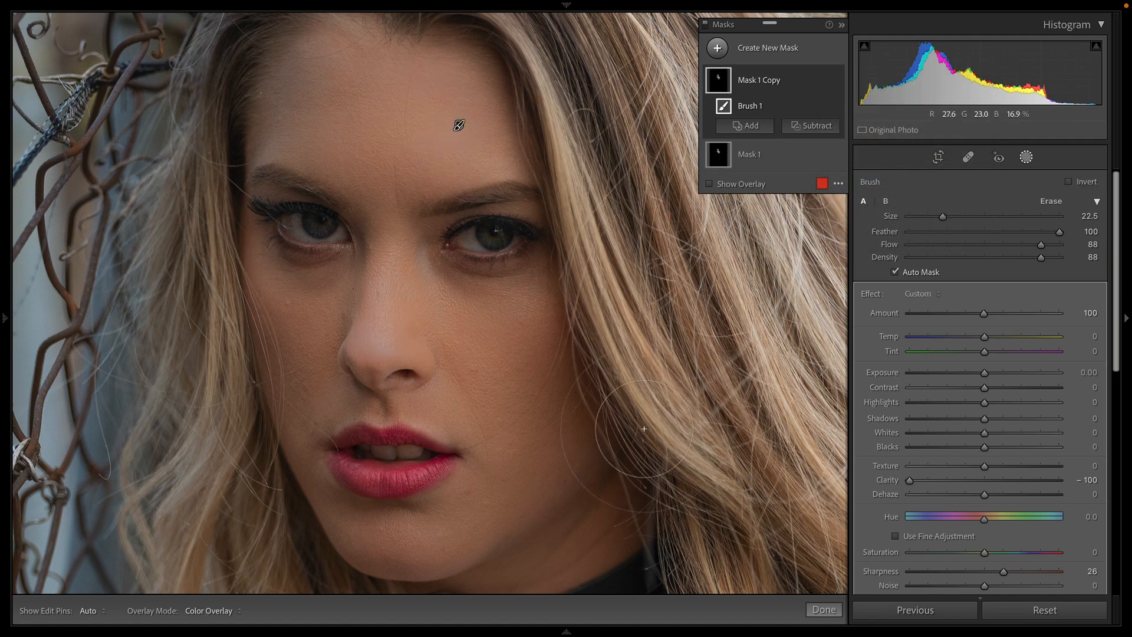
pyautogui.hotkey('ctrl', 'z')
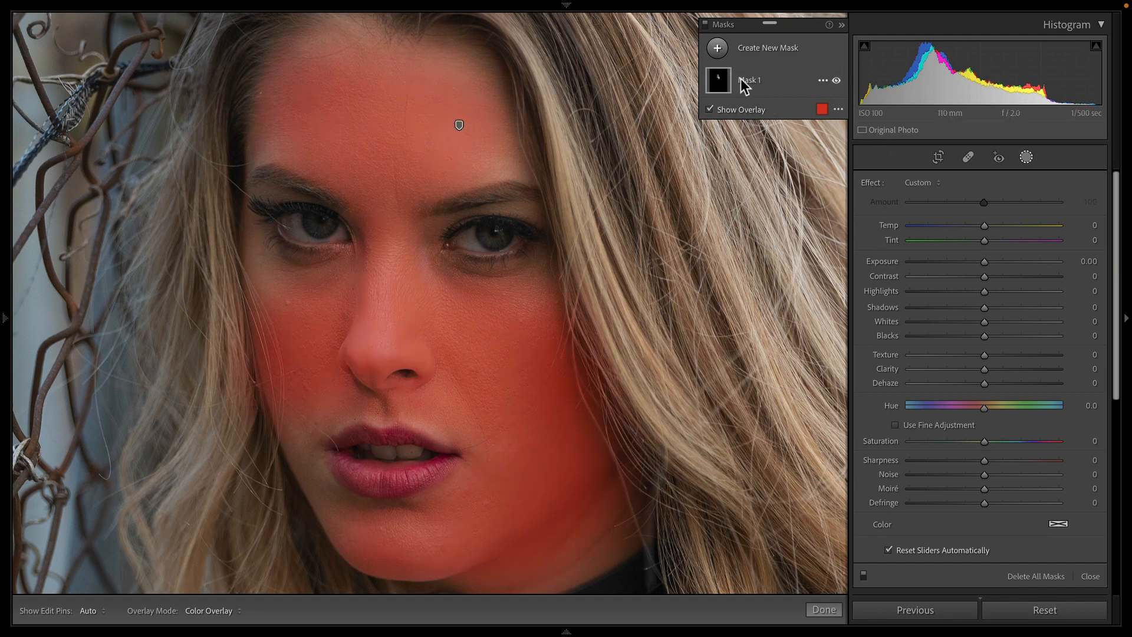
# Step: Rename the mask as Skin Smoothing
pyautogui.doubleClick(741, 79)
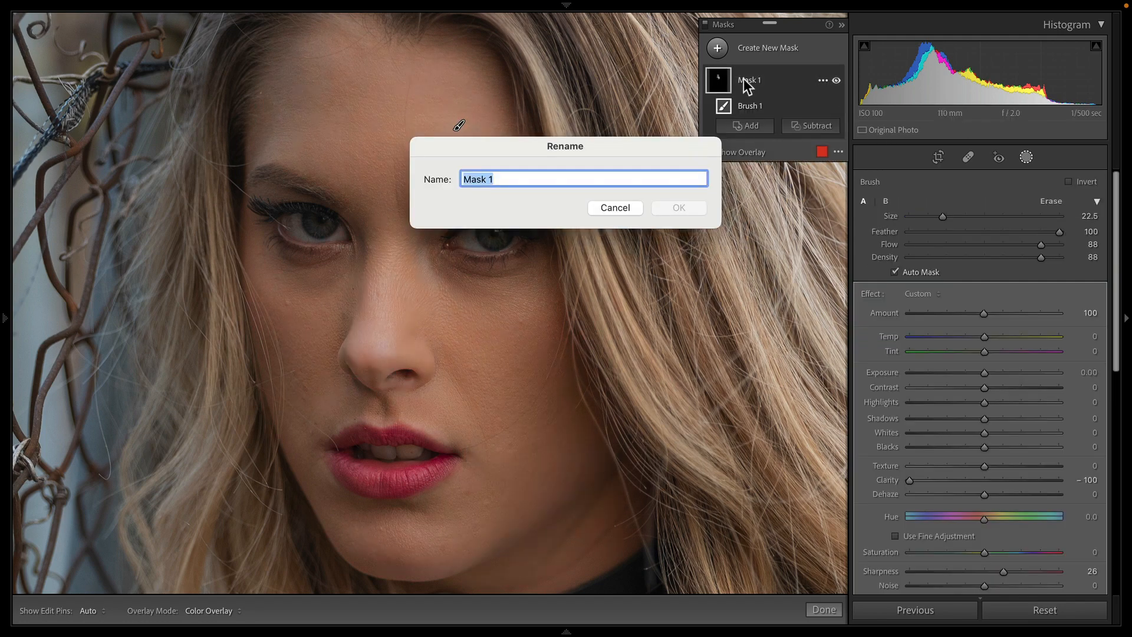
pyautogui.write('Skin Smo')
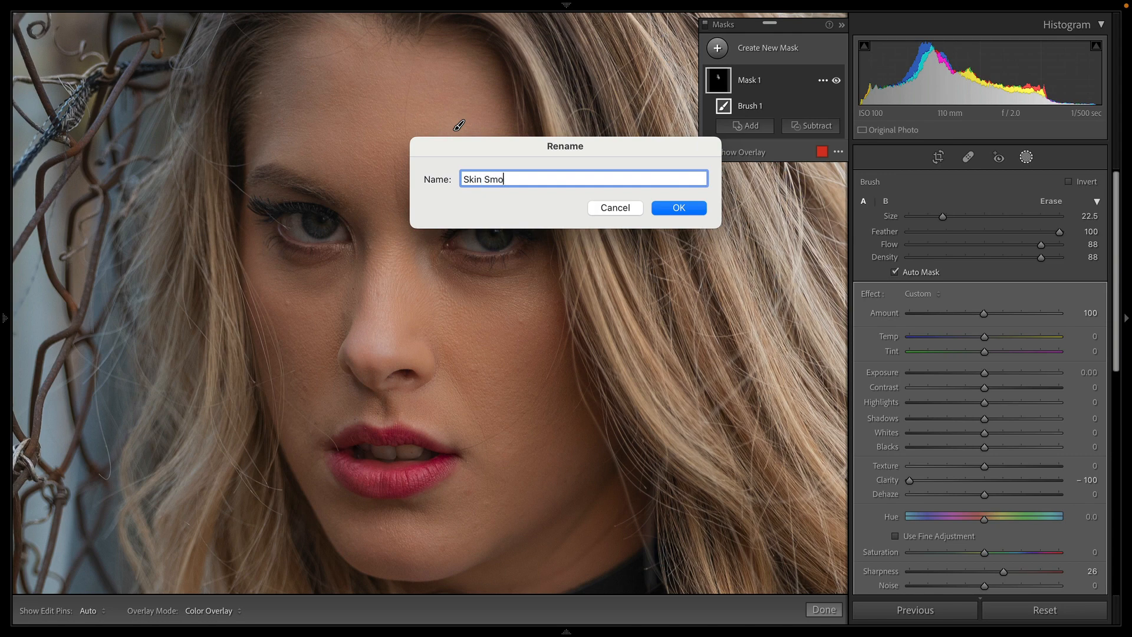
pyautogui.write('othing')
pyautogui.press('Return')
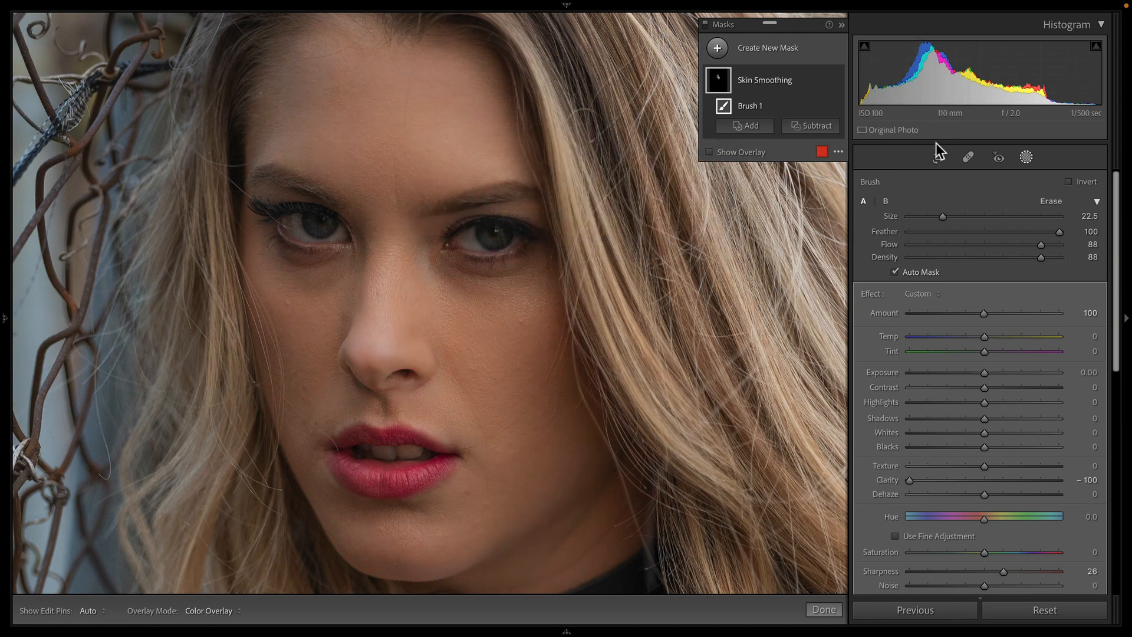
# Step: Toggle the Skin Smoothing mask's visibility on and off to compare the smoothing effect
pyautogui.click(836, 79)
pyautogui.click(837, 80)
pyautogui.click(838, 80)
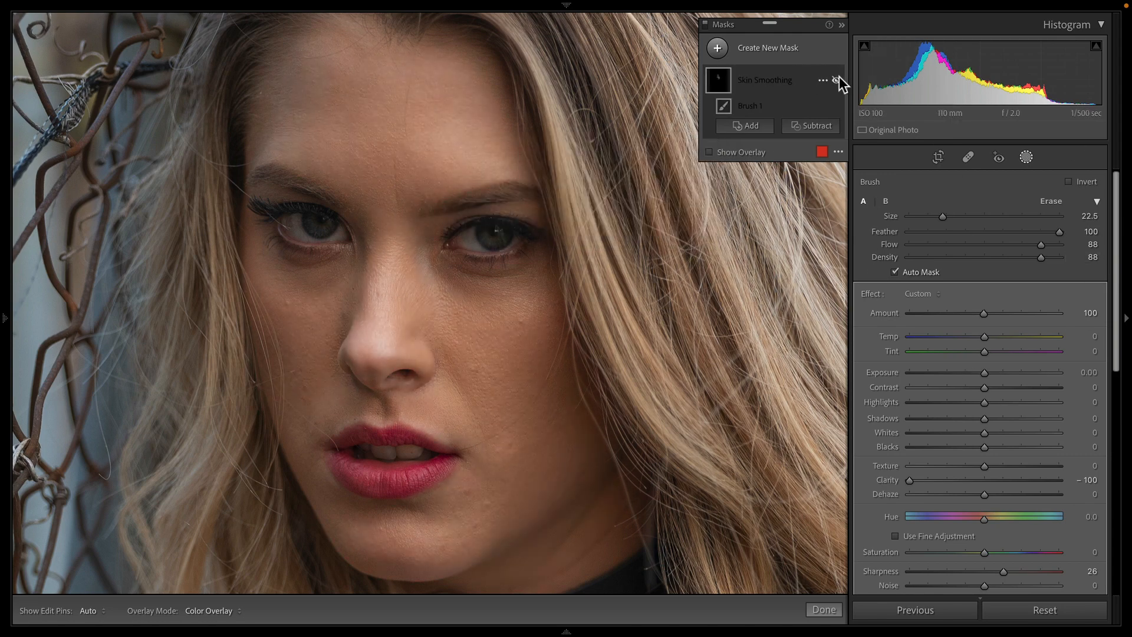
pyautogui.click(837, 80)
pyautogui.click(837, 80)
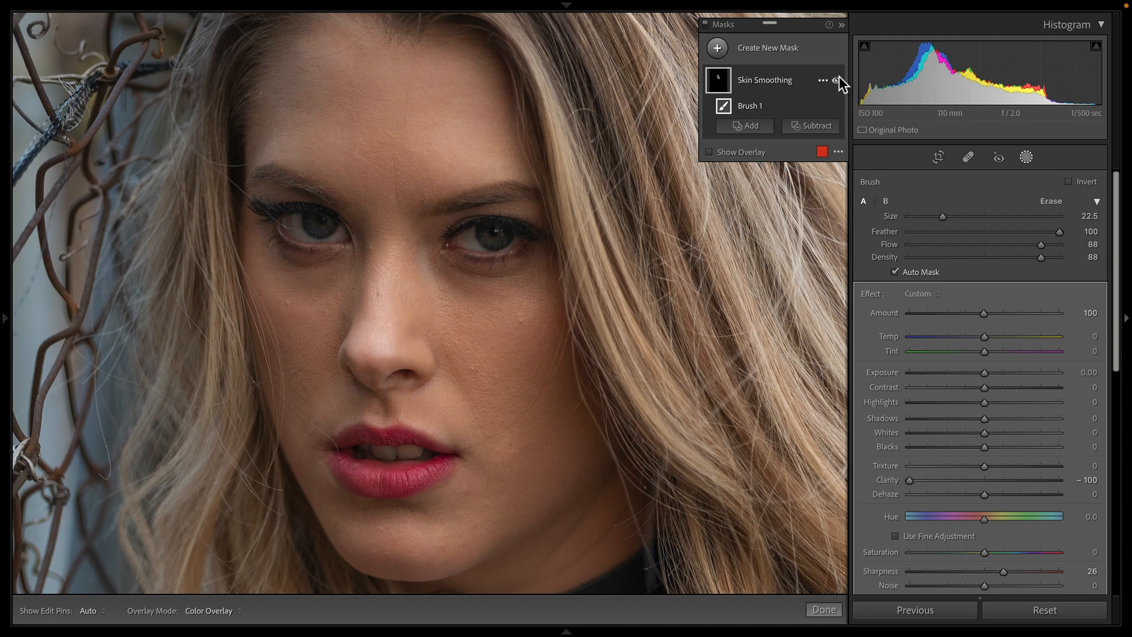
pyautogui.click(838, 80)
pyautogui.click(837, 80)
pyautogui.click(837, 80)
pyautogui.click(837, 80)
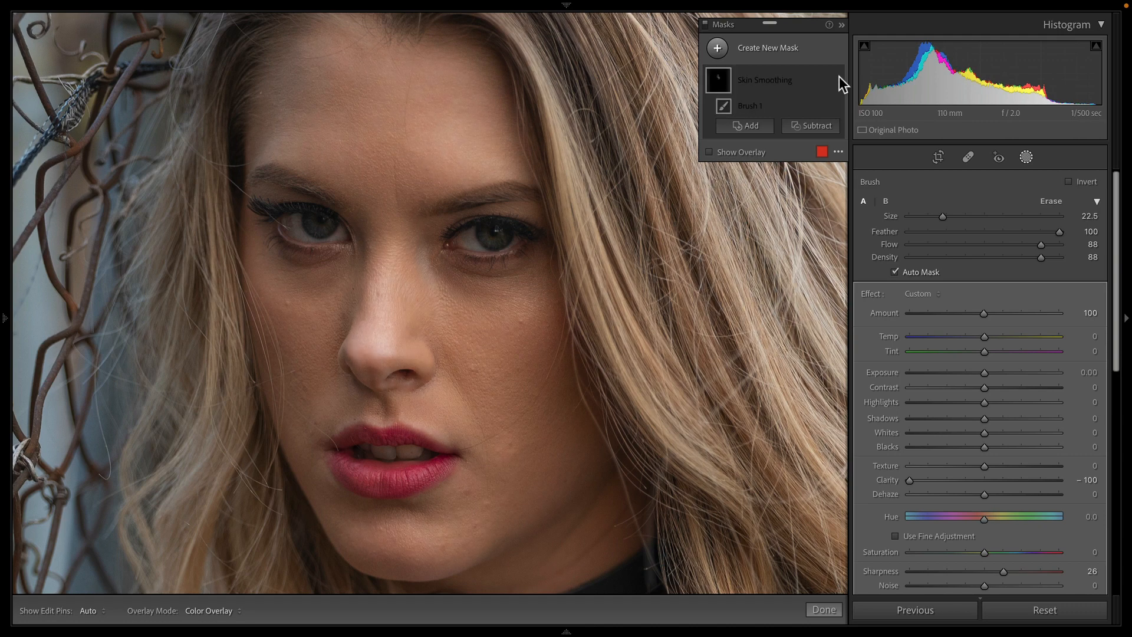
pyautogui.click(837, 80)
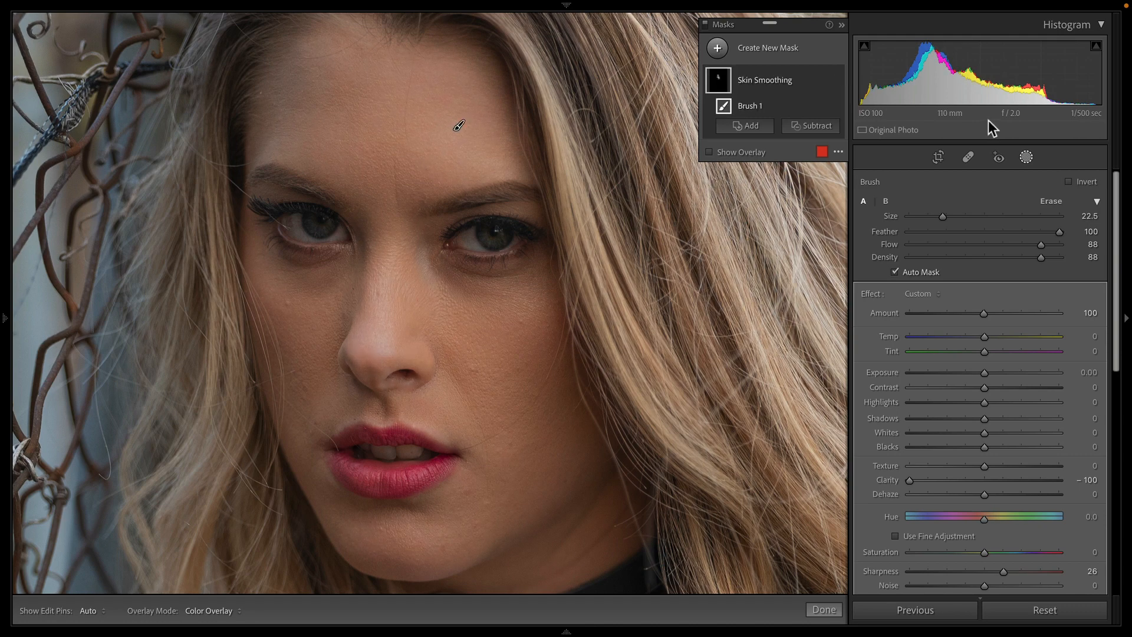
# Step: Create a new brush mask with size 11.9 and Auto Mask off, and paint over both eye areas
pyautogui.click(720, 52)
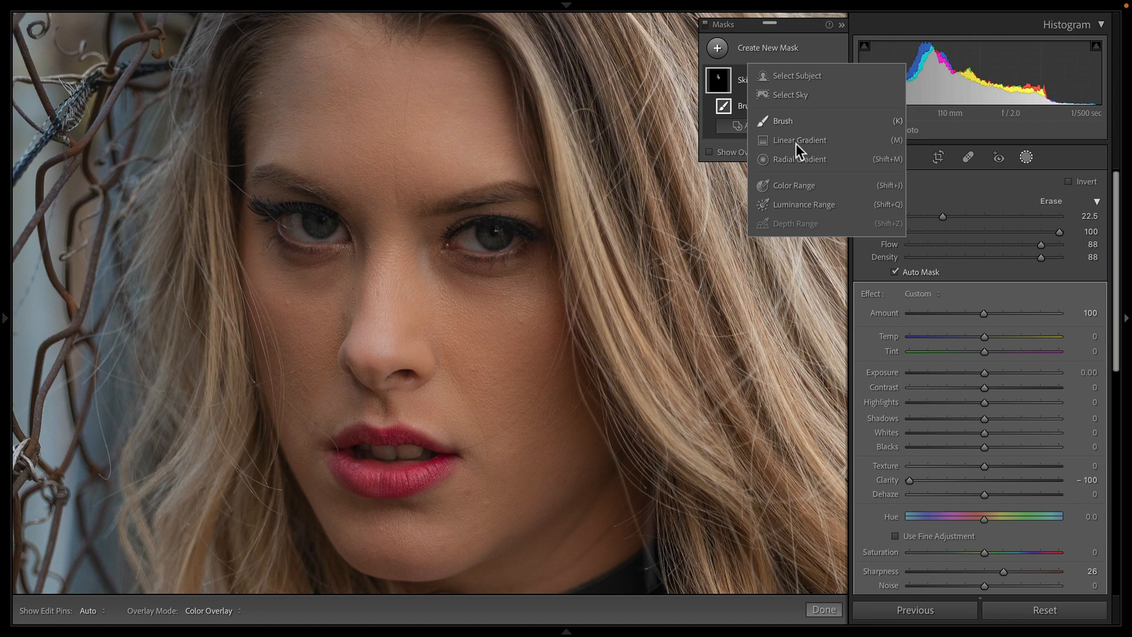
pyautogui.click(795, 124)
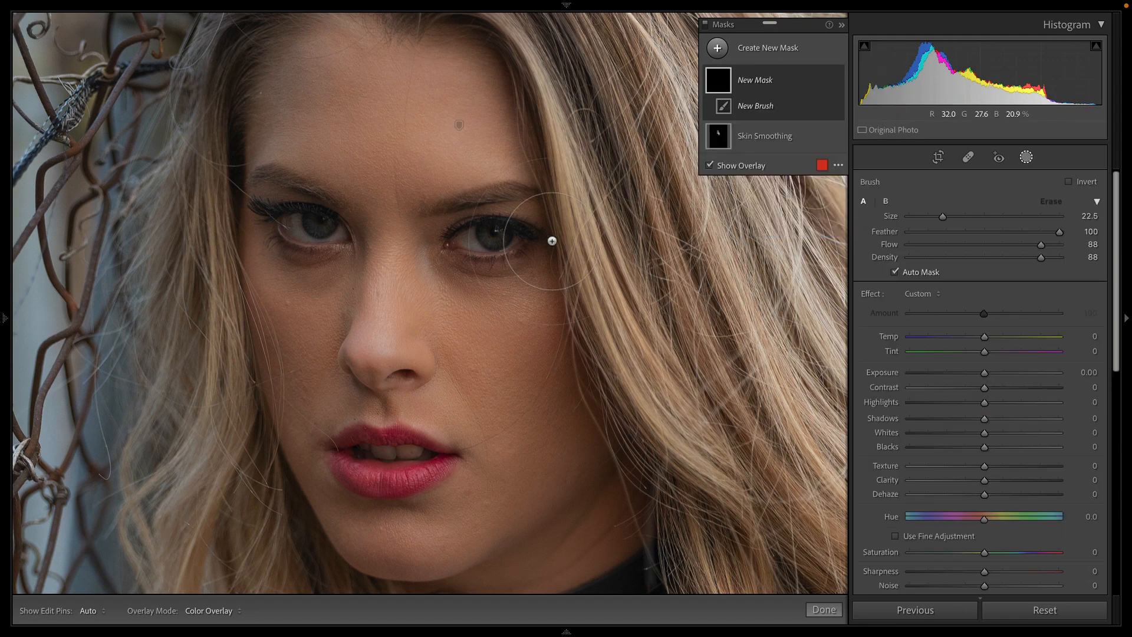
pyautogui.moveTo(943, 217); pyautogui.dragTo(926, 219)
pyautogui.moveTo(485, 240)
pyautogui.mouseDown()
pyautogui.moveTo(505, 256)
pyautogui.moveTo(518, 246)
pyautogui.moveTo(451, 239)
pyautogui.moveTo(524, 244)
pyautogui.moveTo(500, 247)
pyautogui.mouseUp()
pyautogui.click(920, 272)
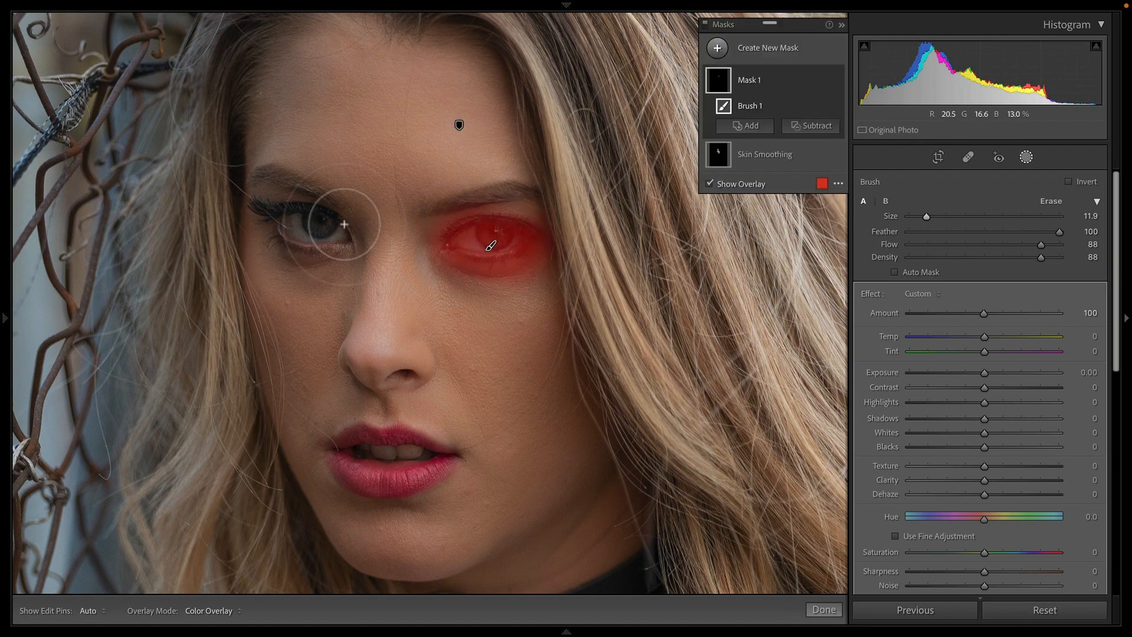
pyautogui.moveTo(320, 218)
pyautogui.mouseDown()
pyautogui.moveTo(296, 215)
pyautogui.moveTo(284, 232)
pyautogui.moveTo(328, 251)
pyautogui.moveTo(283, 201)
pyautogui.moveTo(263, 226)
pyautogui.moveTo(309, 254)
pyautogui.moveTo(325, 236)
pyautogui.mouseUp()
pyautogui.moveTo(502, 233)
pyautogui.mouseDown()
pyautogui.moveTo(530, 225)
pyautogui.moveTo(541, 279)
pyautogui.moveTo(462, 278)
pyautogui.moveTo(437, 235)
pyautogui.mouseUp()
pyautogui.moveTo(290, 240)
pyautogui.mouseDown()
pyautogui.moveTo(328, 266)
pyautogui.moveTo(303, 271)
pyautogui.moveTo(277, 223)
pyautogui.mouseUp()
# Step: Brighten the eye mask, setting Exposure to 0.63 and Shadows to 33
pyautogui.press('o')
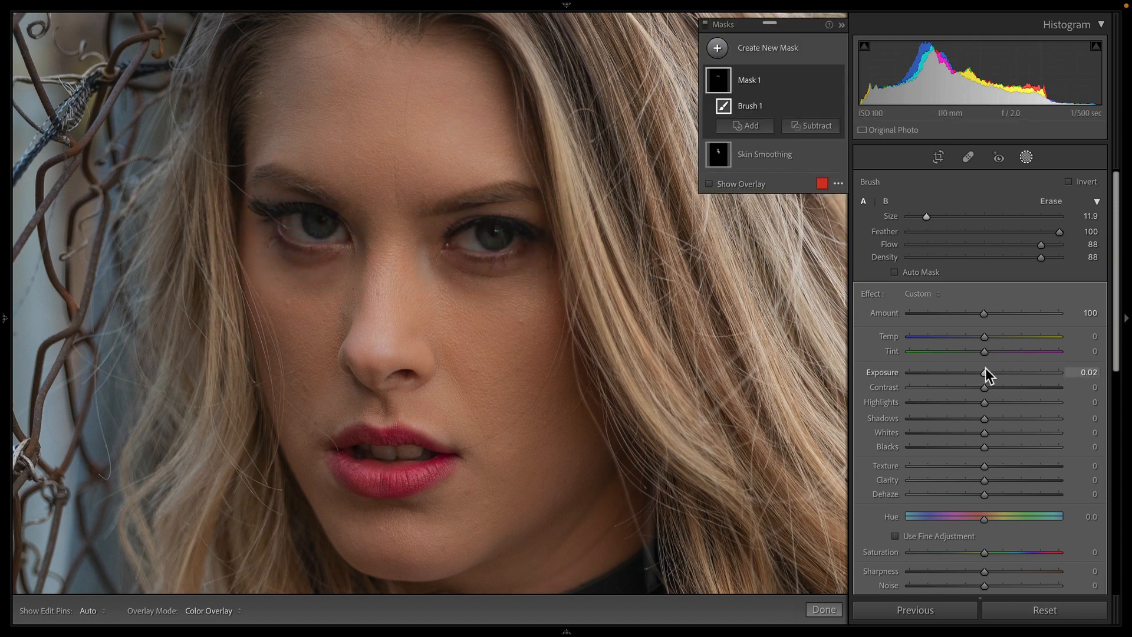
pyautogui.moveTo(985, 371); pyautogui.dragTo(996, 374)
pyautogui.moveTo(986, 423); pyautogui.dragTo(1010, 432)
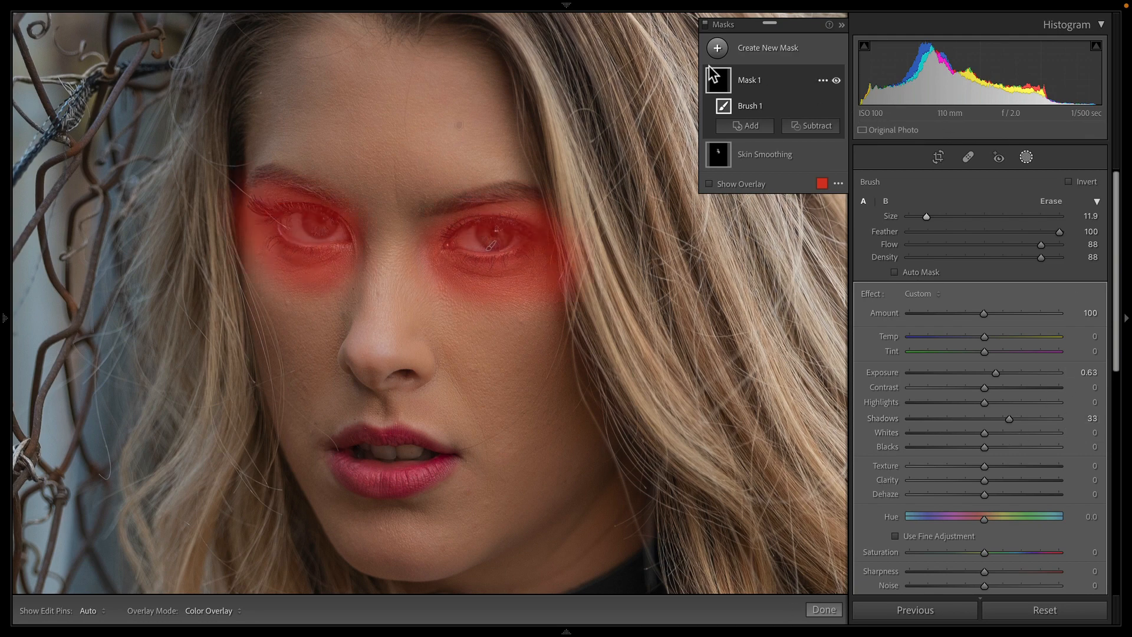
# Step: Rename the eye mask as Eyes 1
pyautogui.doubleClick(750, 83)
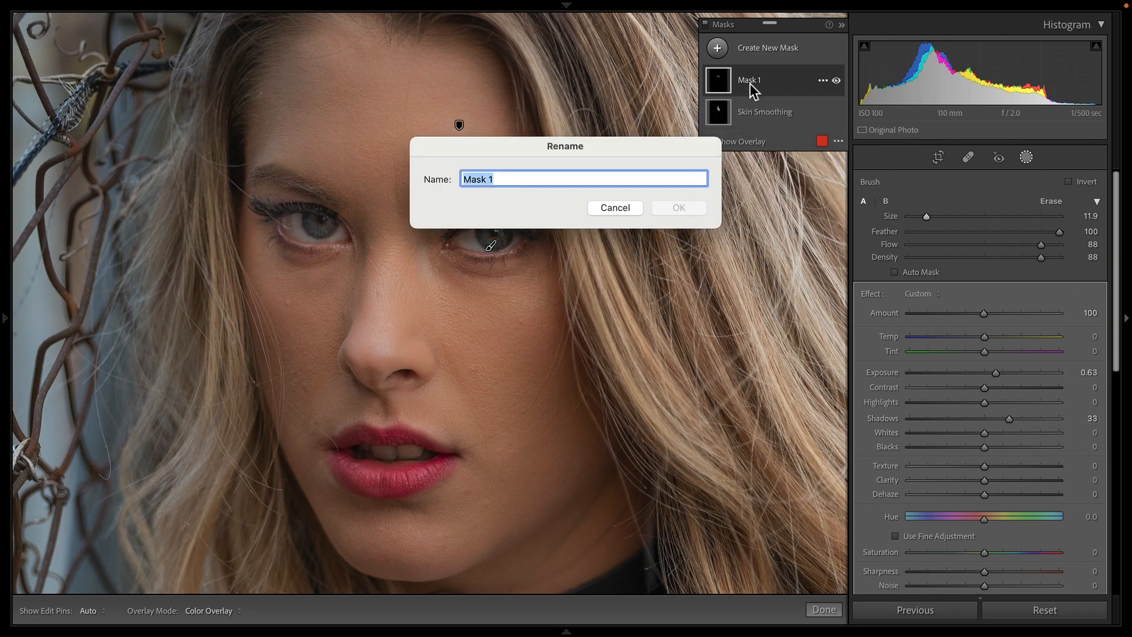
pyautogui.write('Eyes')
pyautogui.press('Return')
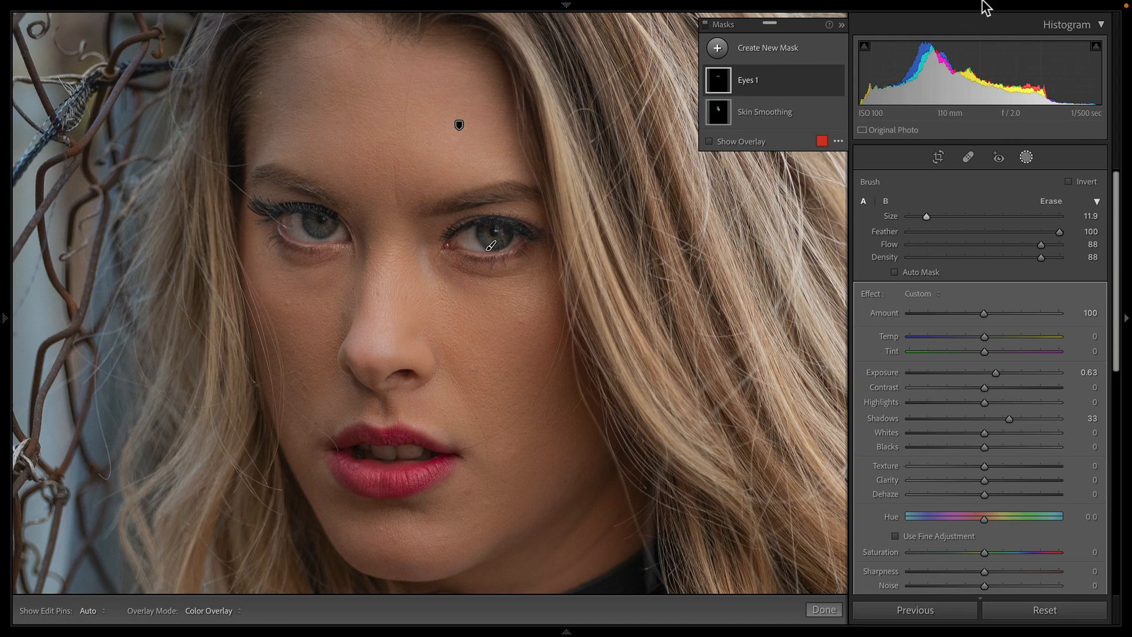
# Step: Create another brush mask with size 9.2, Auto Mask on, Flow and Density 100, and paint over both irises
pyautogui.click(717, 48)
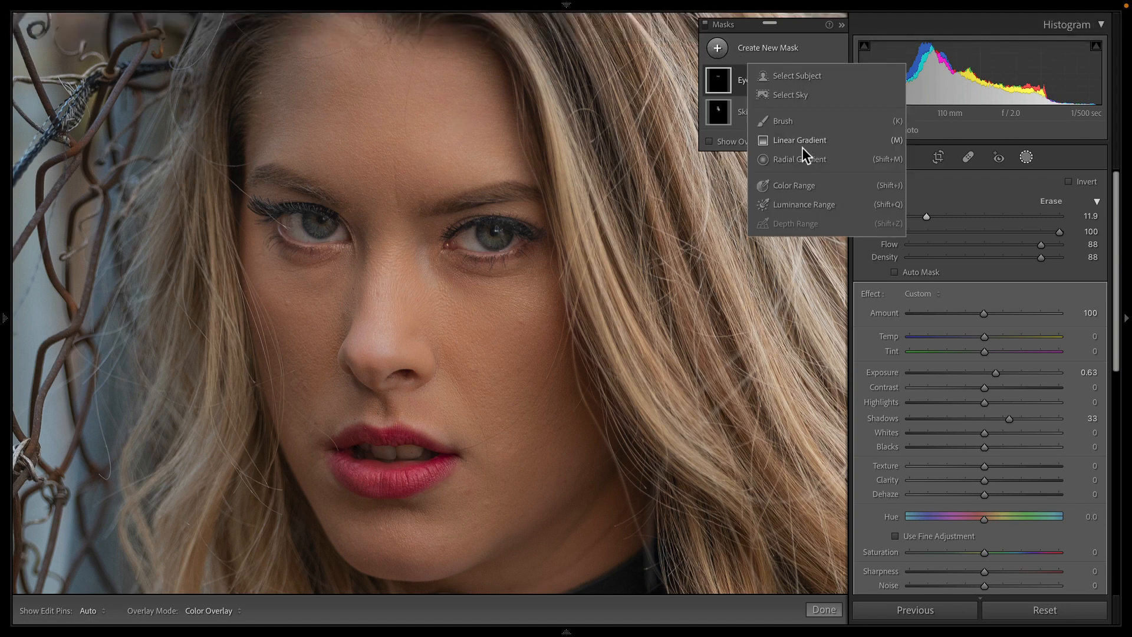
pyautogui.click(804, 185)
pyautogui.click(792, 122)
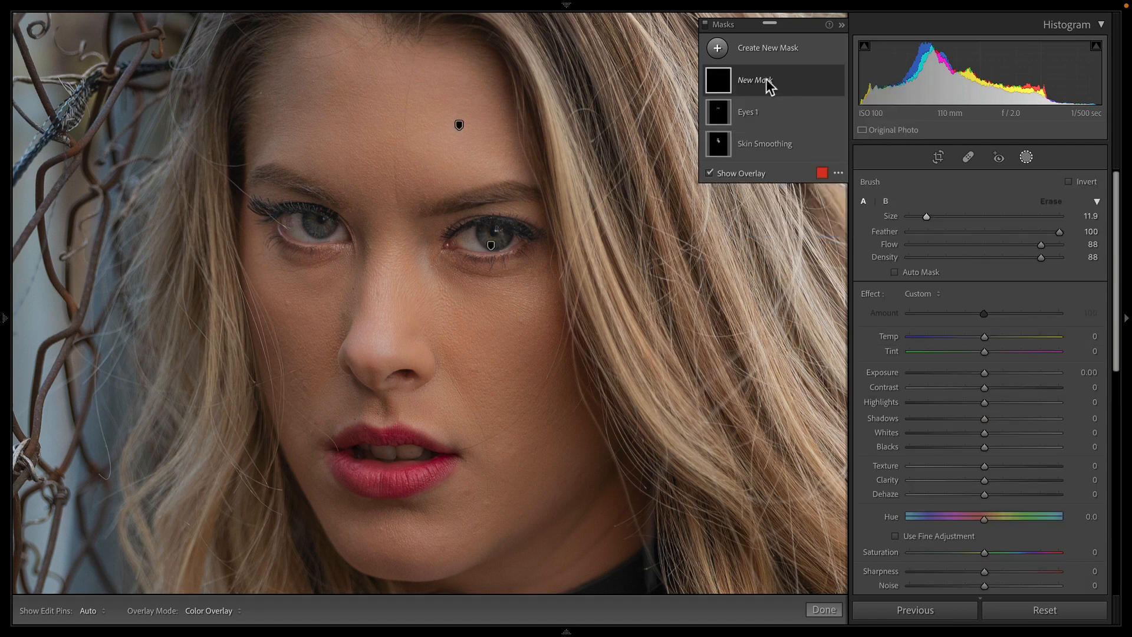
pyautogui.moveTo(921, 210); pyautogui.dragTo(918, 214)
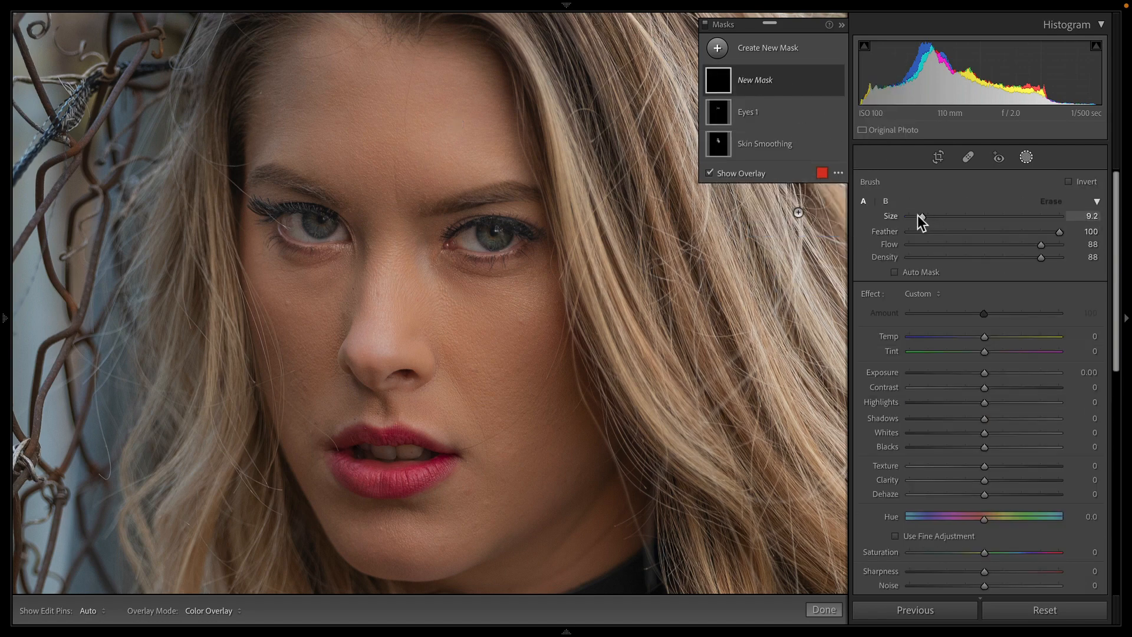
pyautogui.click(925, 266)
pyautogui.click(925, 273)
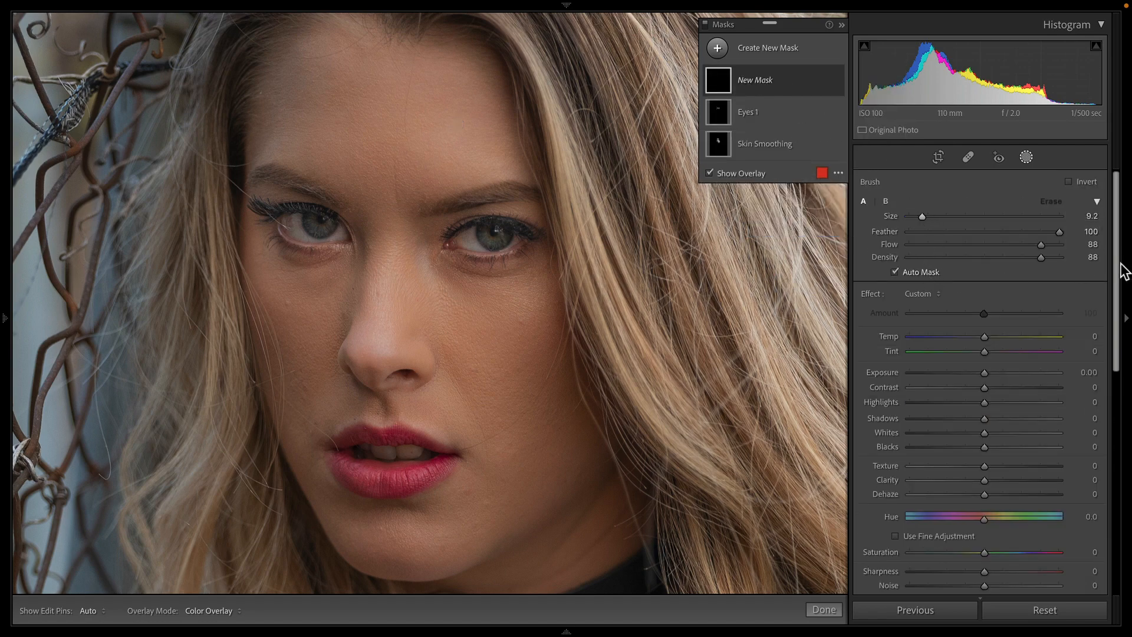
pyautogui.moveTo(1037, 244); pyautogui.dragTo(1094, 246)
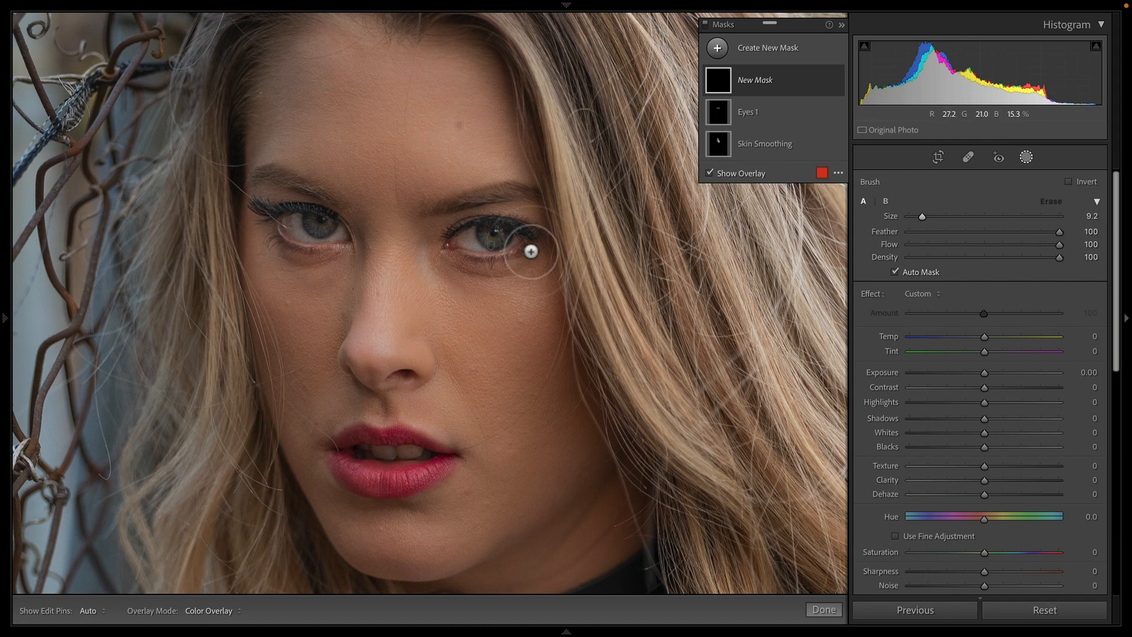
pyautogui.moveTo(501, 236)
pyautogui.mouseDown()
pyautogui.moveTo(483, 236)
pyautogui.moveTo(512, 236)
pyautogui.moveTo(477, 237)
pyautogui.moveTo(489, 250)
pyautogui.mouseUp()
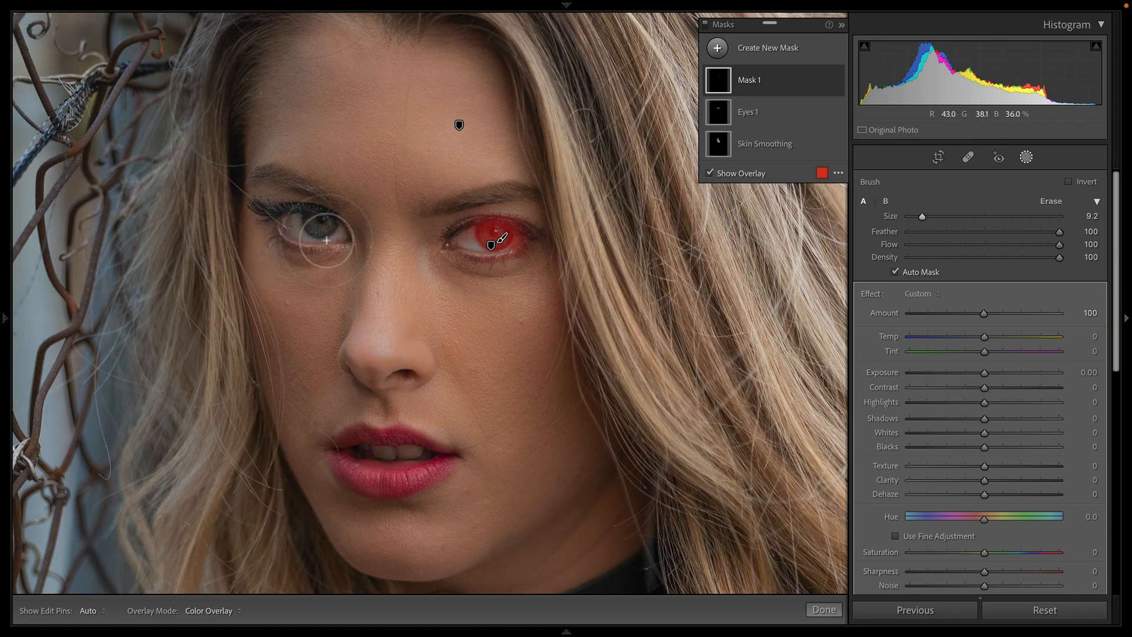
pyautogui.moveTo(303, 222); pyautogui.dragTo(320, 224)
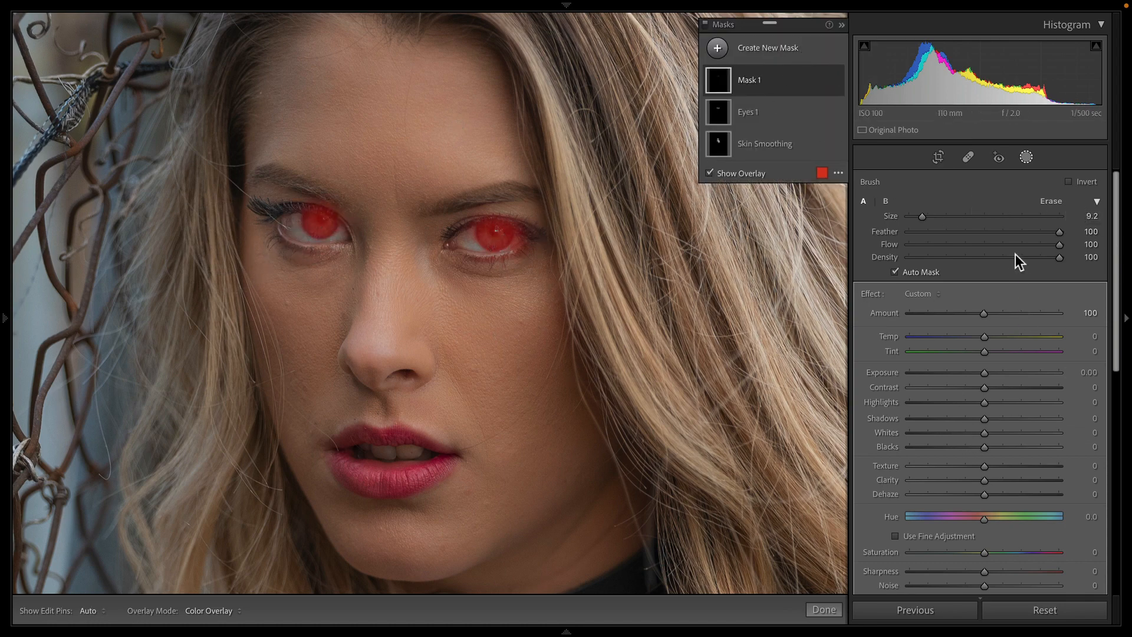
# Step: Apply the Iris Enhance effect to the iris mask
pyautogui.click(924, 293)
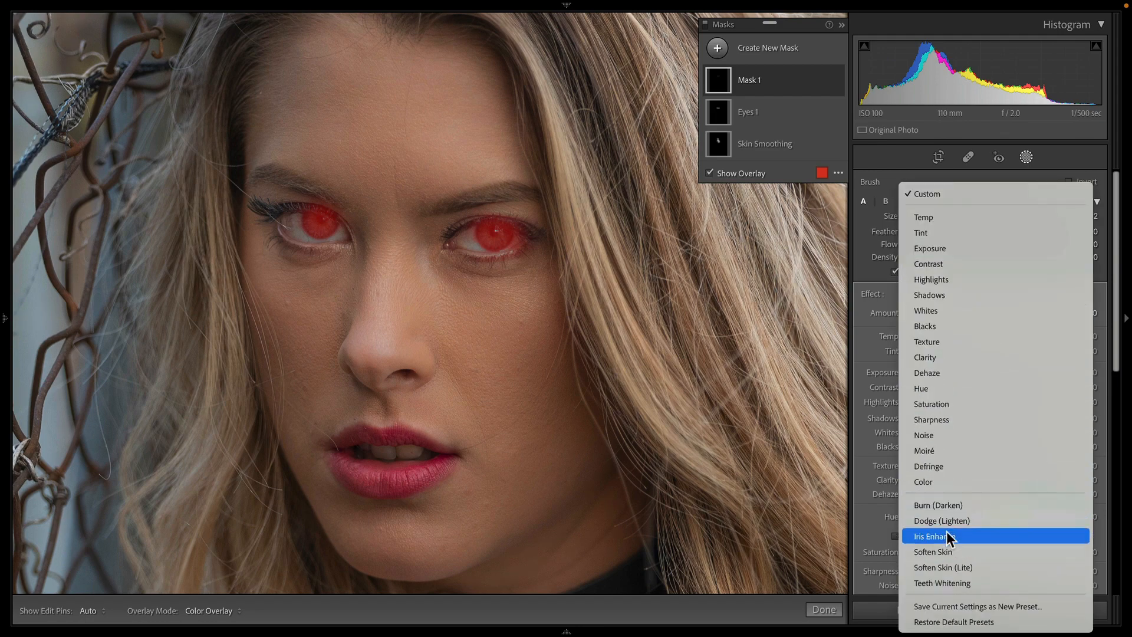
pyautogui.click(944, 536)
pyautogui.press('o')
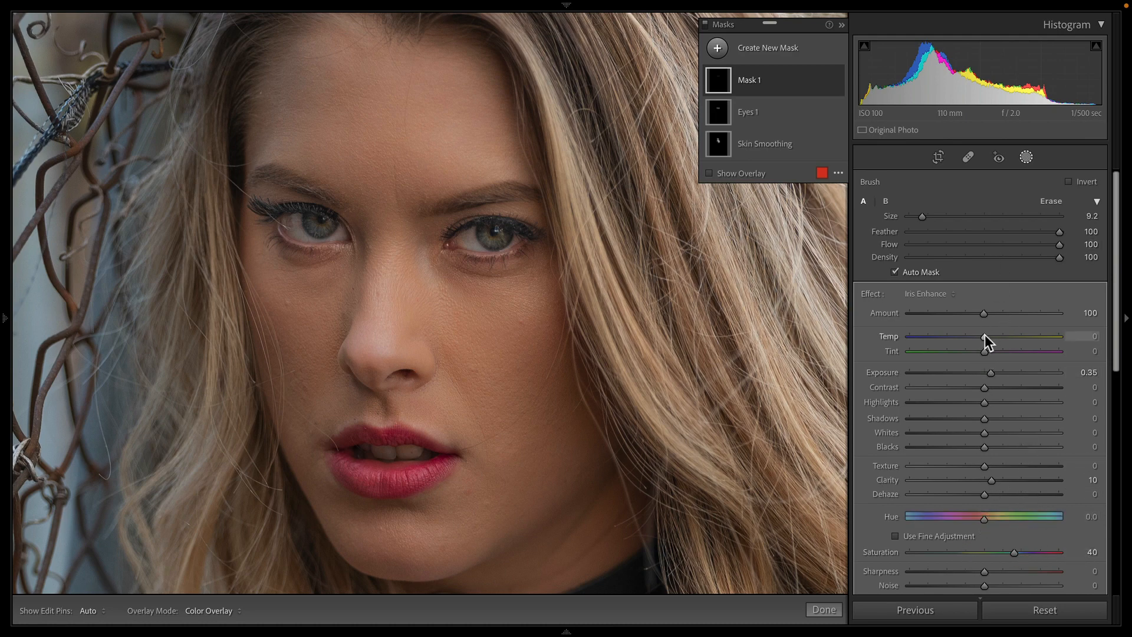
# Step: Adjust the iris mask, setting Temp to -16, Clarity to 22 and Saturation to 51
pyautogui.moveTo(984, 336); pyautogui.dragTo(972, 337)
pyautogui.moveTo(991, 480); pyautogui.dragTo(1000, 483)
pyautogui.click(693, 292)
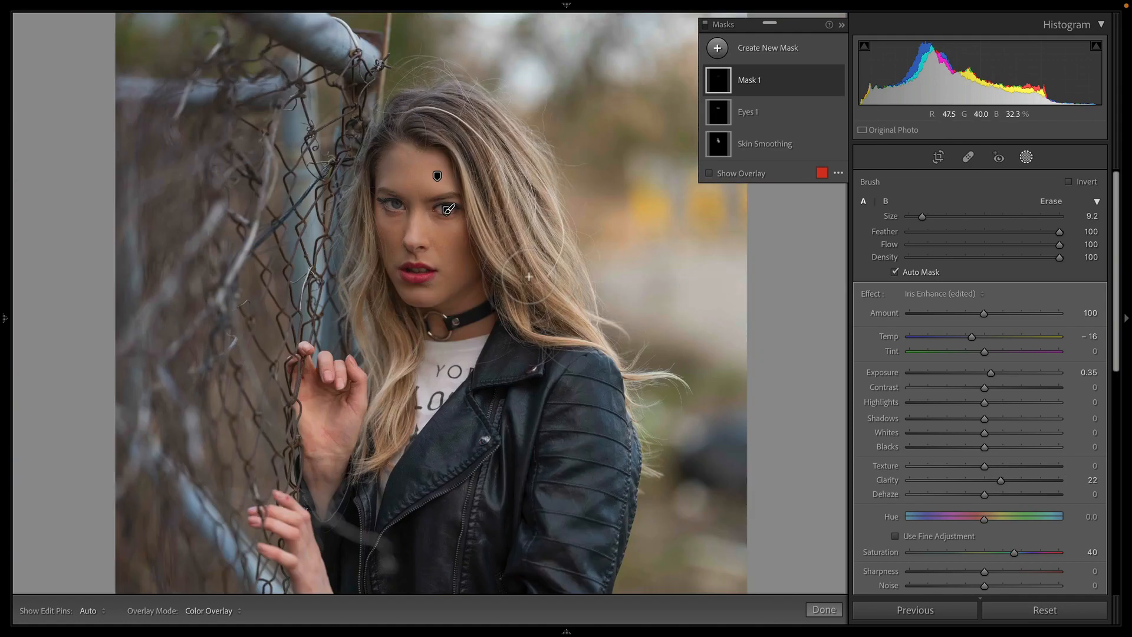
pyautogui.press('z')
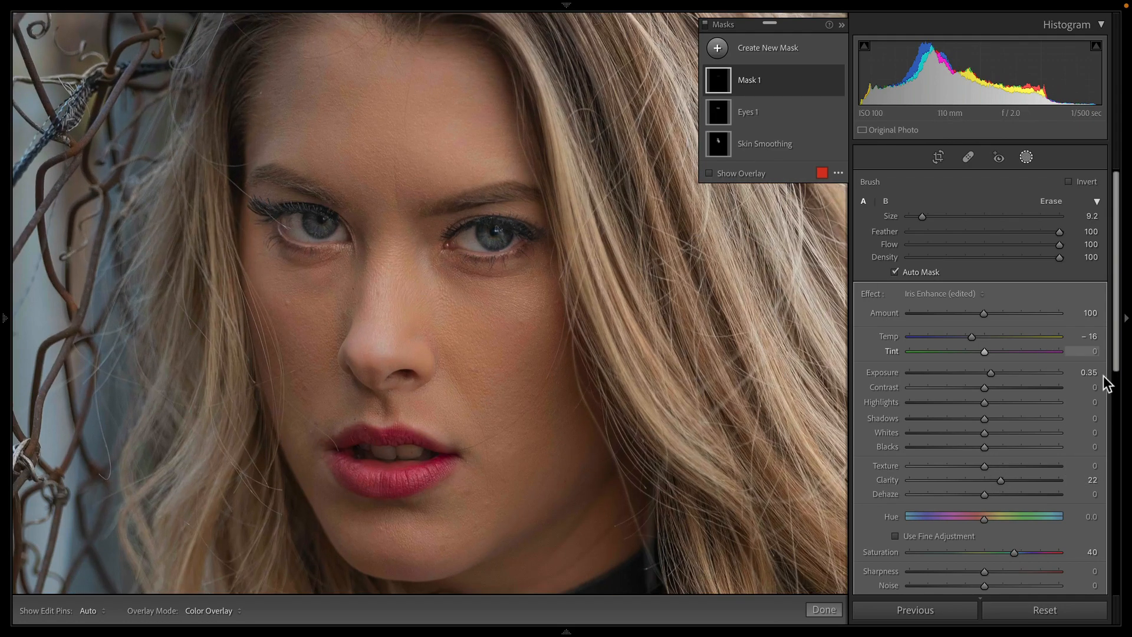
pyautogui.moveTo(1016, 558); pyautogui.dragTo(1026, 554)
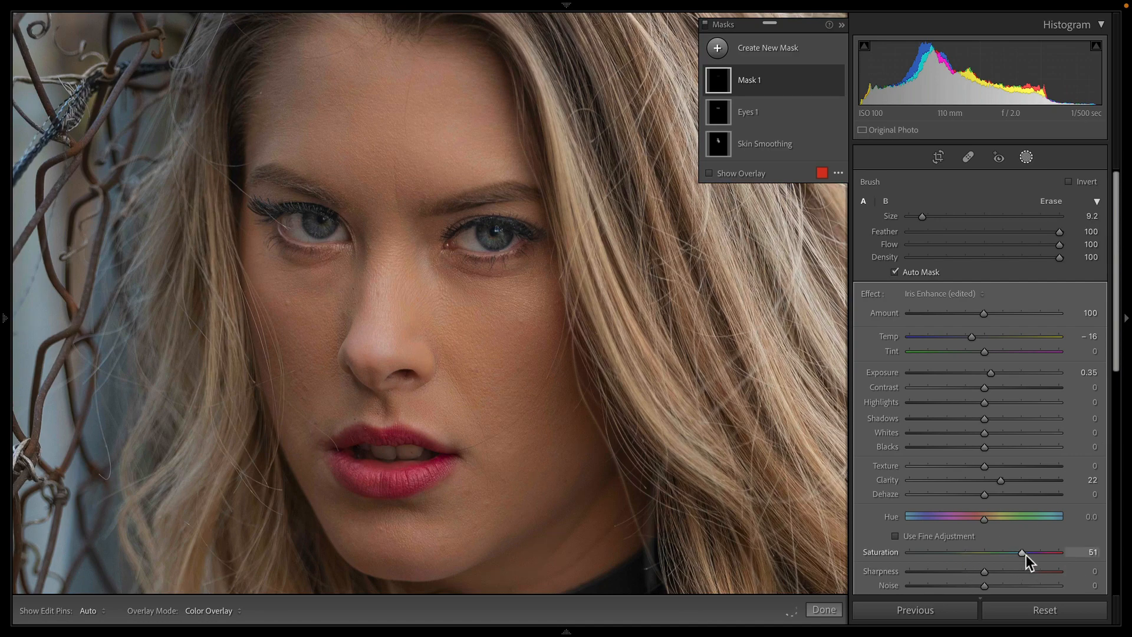
# Step: Toggle the iris mask's visibility to compare, and rename the mask as Eyes 2
pyautogui.press('z')
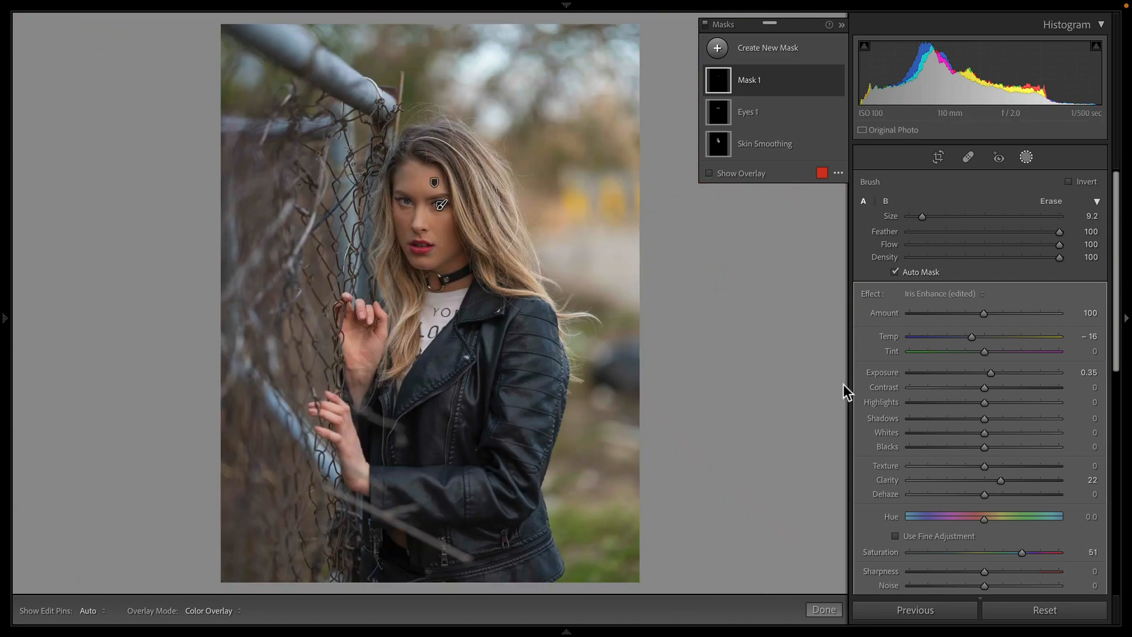
pyautogui.click(837, 81)
pyautogui.click(836, 81)
pyautogui.click(836, 81)
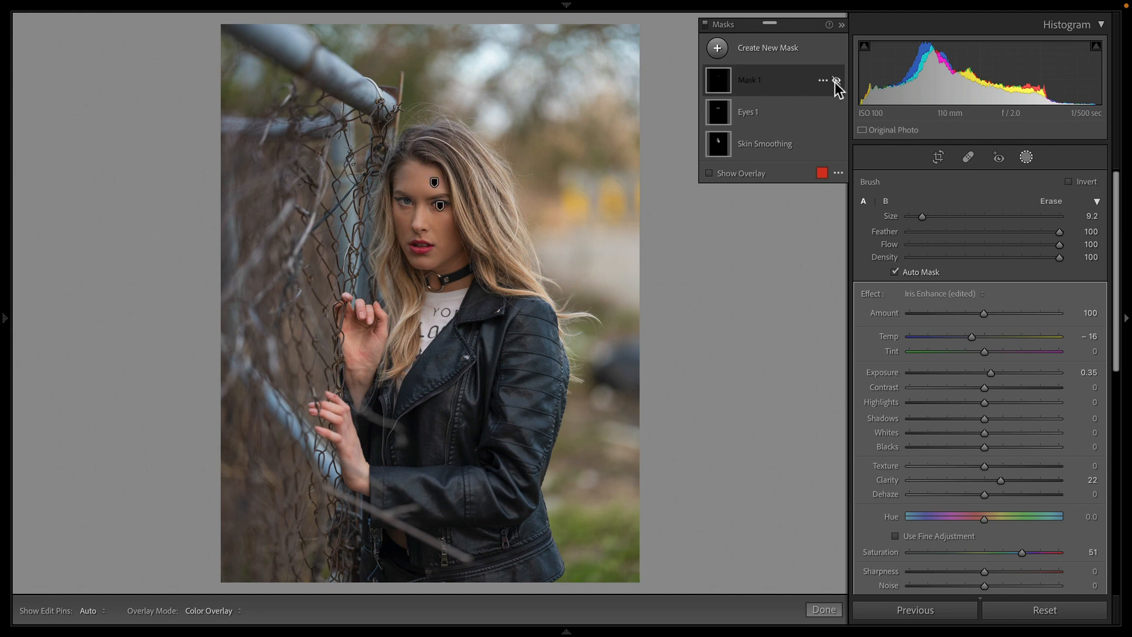
pyautogui.click(836, 80)
pyautogui.doubleClick(740, 78)
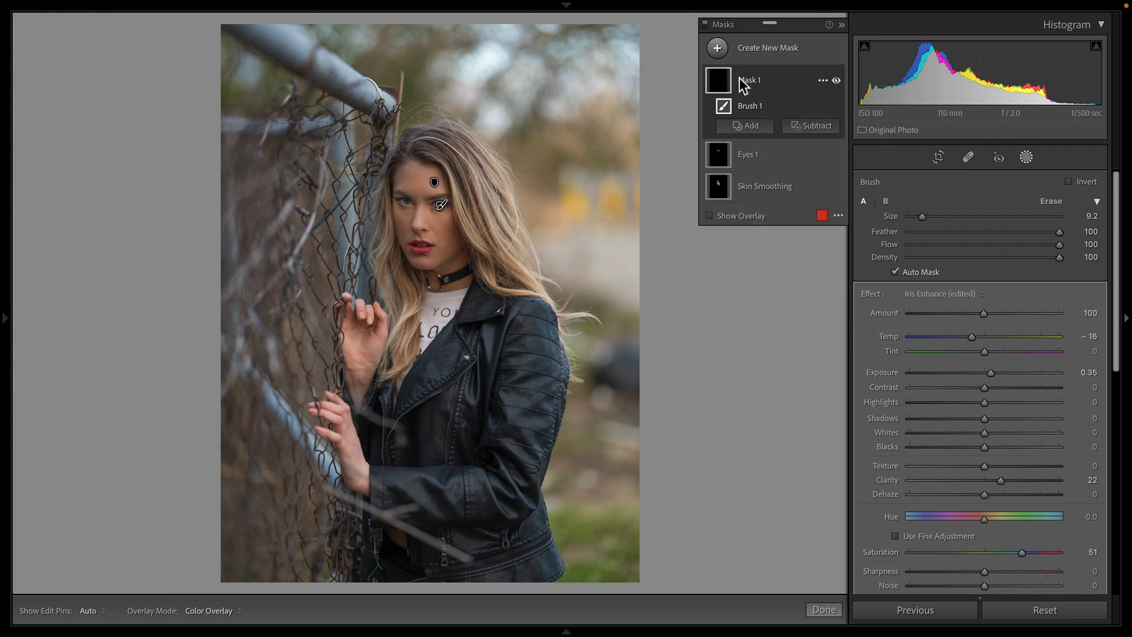
pyautogui.write('Eyes ')
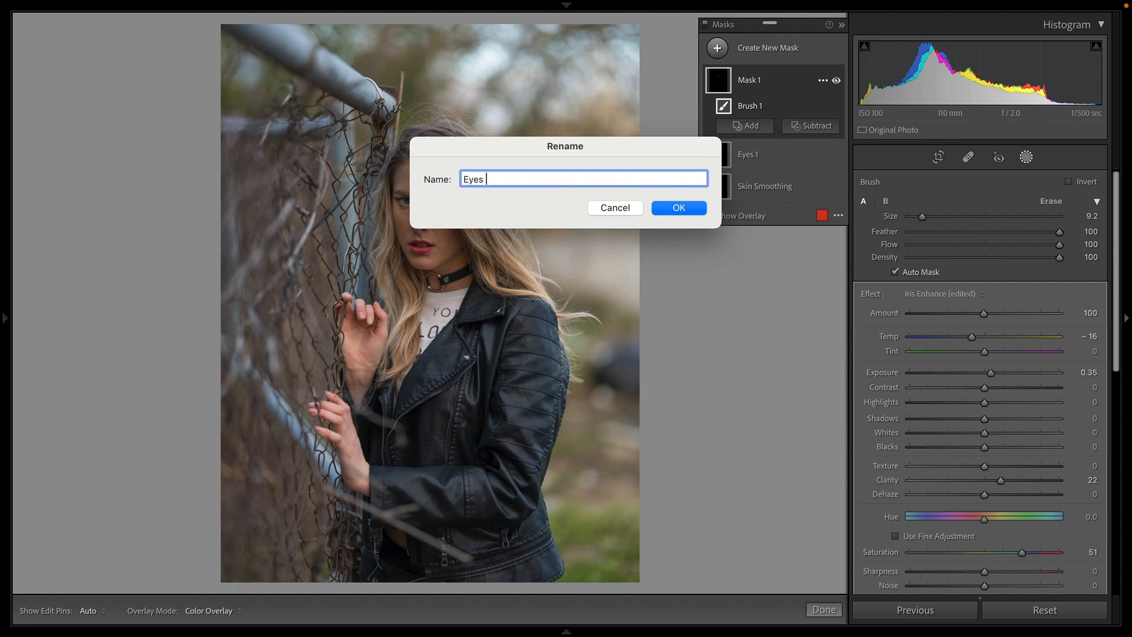
pyautogui.write('2')
pyautogui.press('Return')
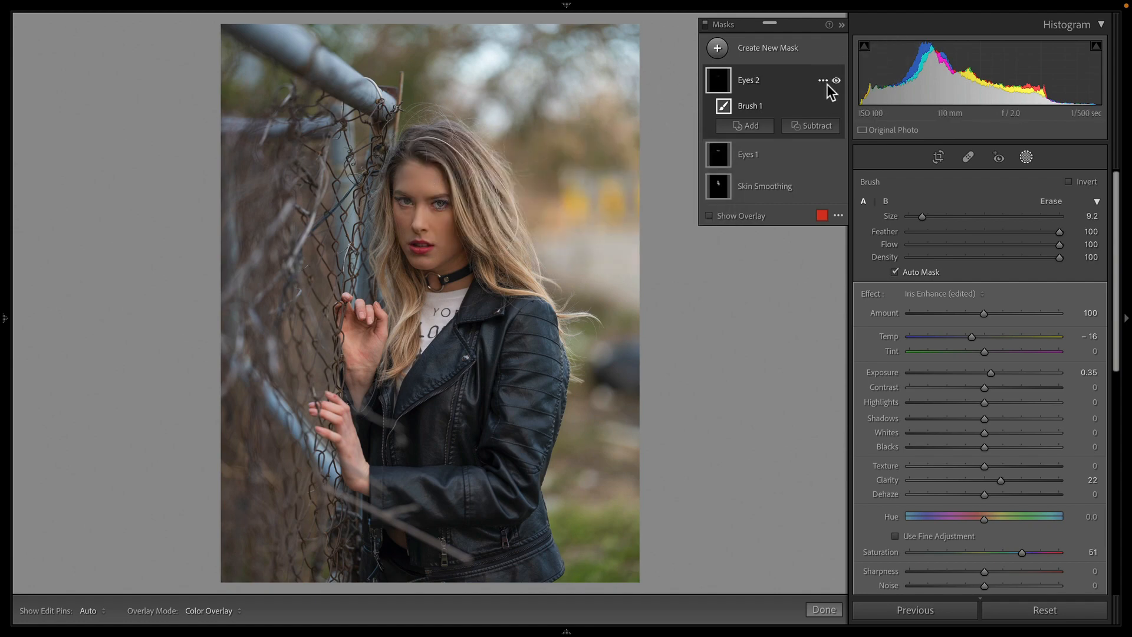
# Step: Lower the iris mask's Temp to -26 and compare the result with the mask hidden
pyautogui.press('z')
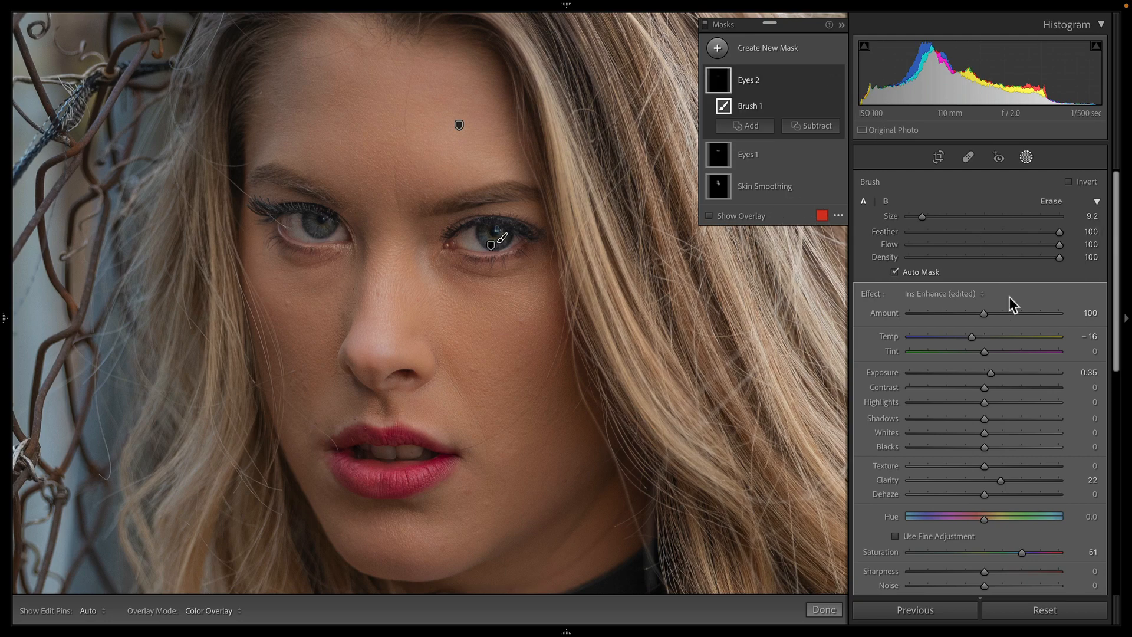
pyautogui.moveTo(971, 337); pyautogui.dragTo(959, 338)
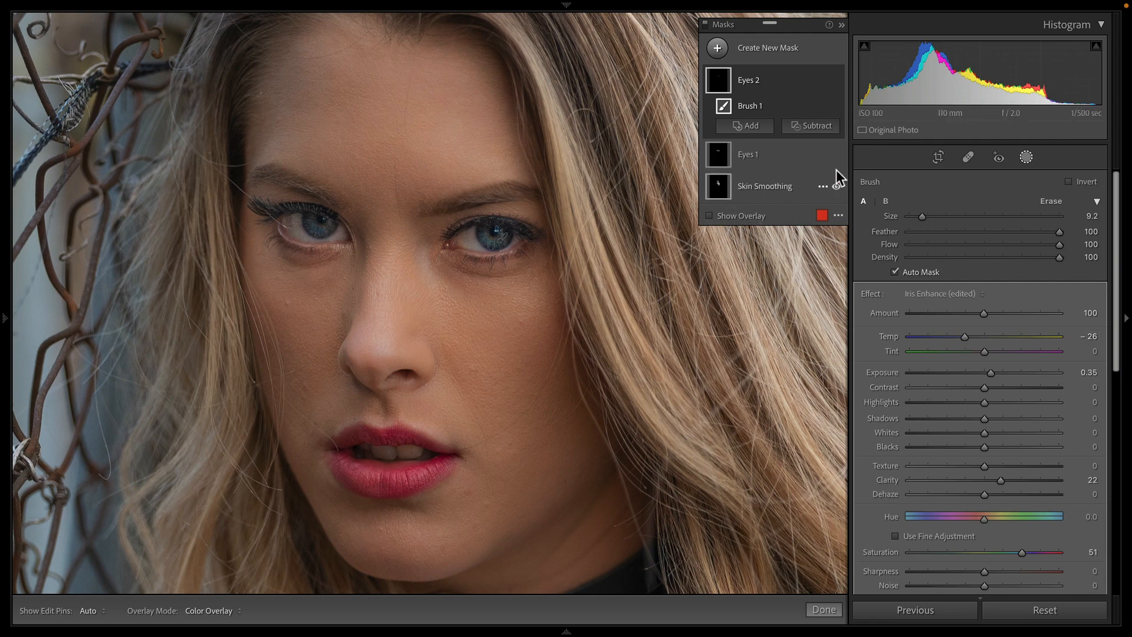
pyautogui.click(835, 80)
# Step: Create a new brush mask and paint over the teeth
pyautogui.click(717, 47)
pyautogui.click(784, 121)
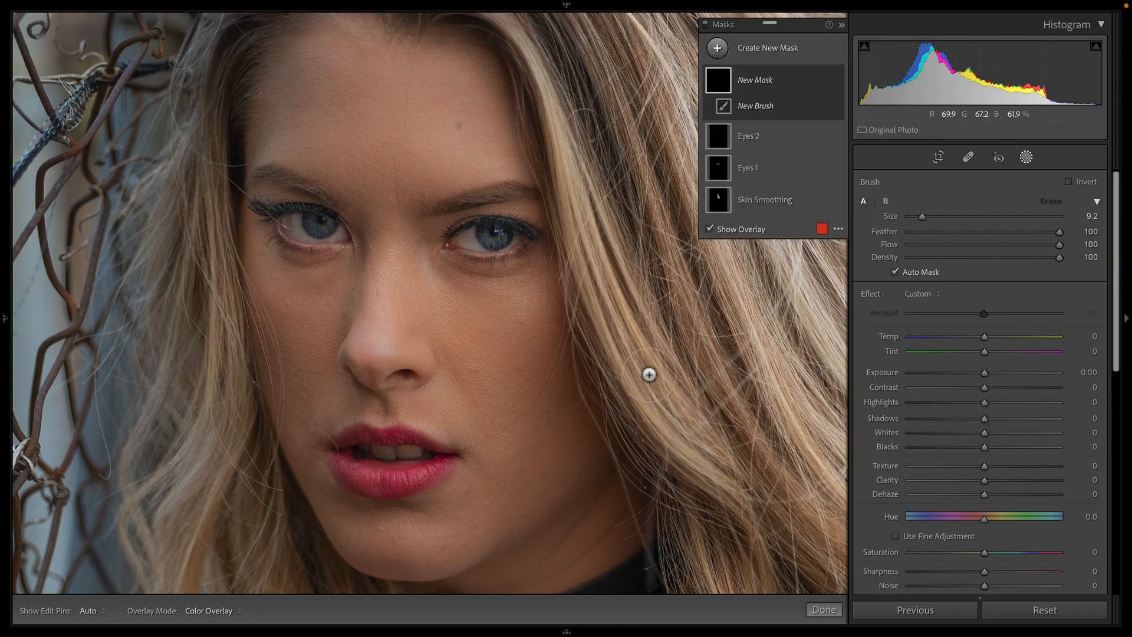
pyautogui.moveTo(359, 453); pyautogui.dragTo(421, 454)
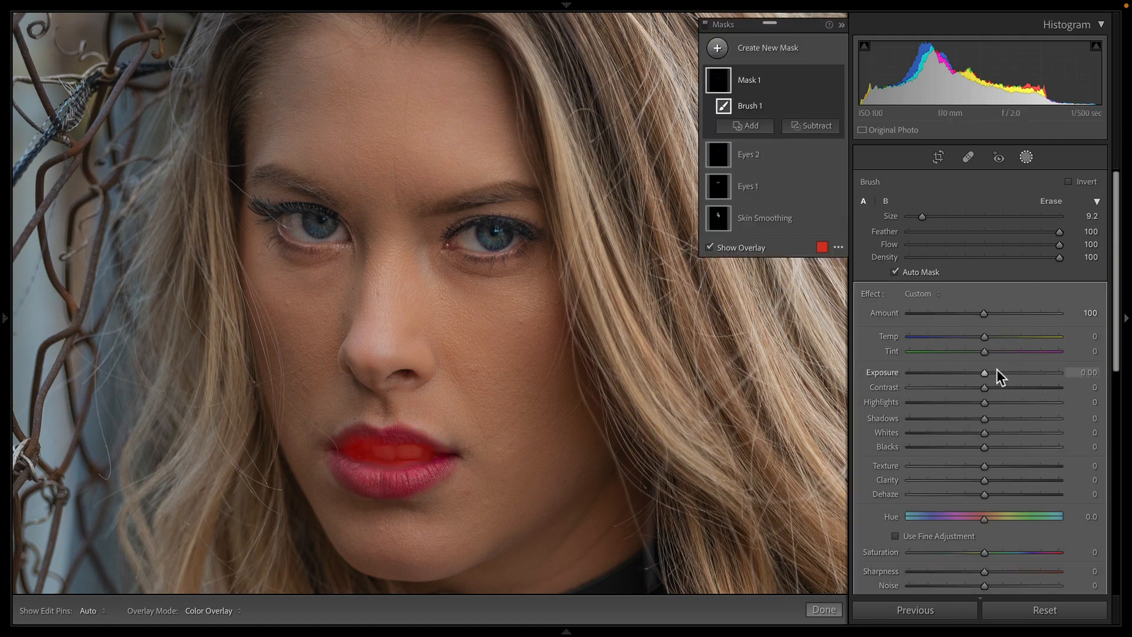
# Step: Set the teeth mask's Exposure to 0.40, Shadows to 41 and Saturation to -15
pyautogui.press('o')
pyautogui.moveTo(989, 372); pyautogui.dragTo(994, 372)
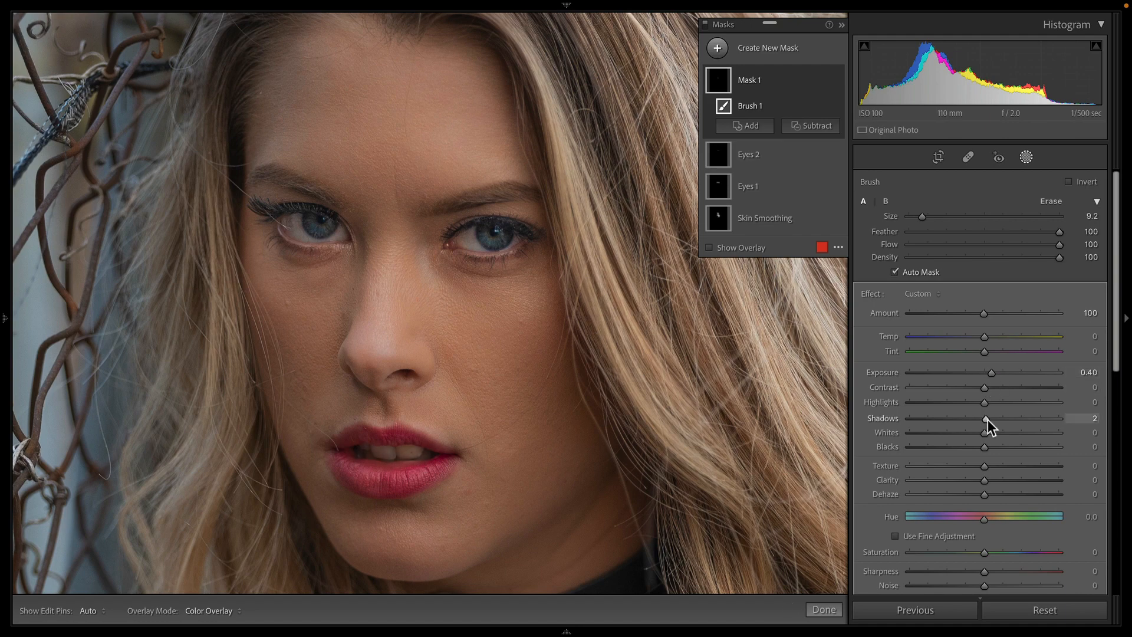
pyautogui.moveTo(988, 419); pyautogui.dragTo(1014, 424)
pyautogui.moveTo(983, 553); pyautogui.dragTo(973, 556)
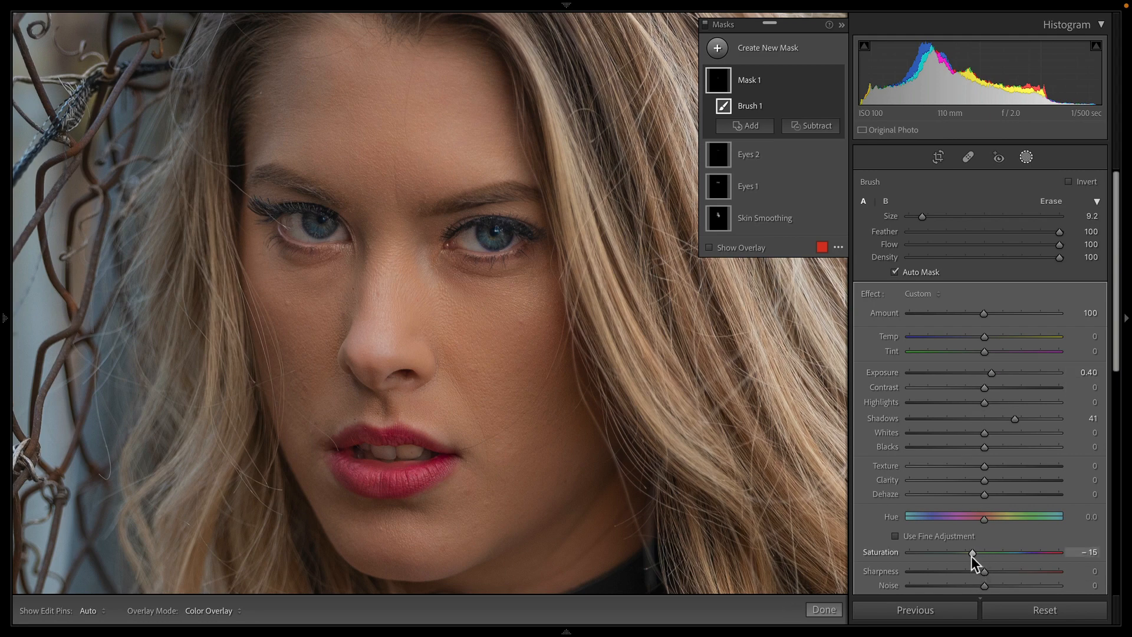
# Step: Rename the teeth mask as Teeth
pyautogui.press('z')
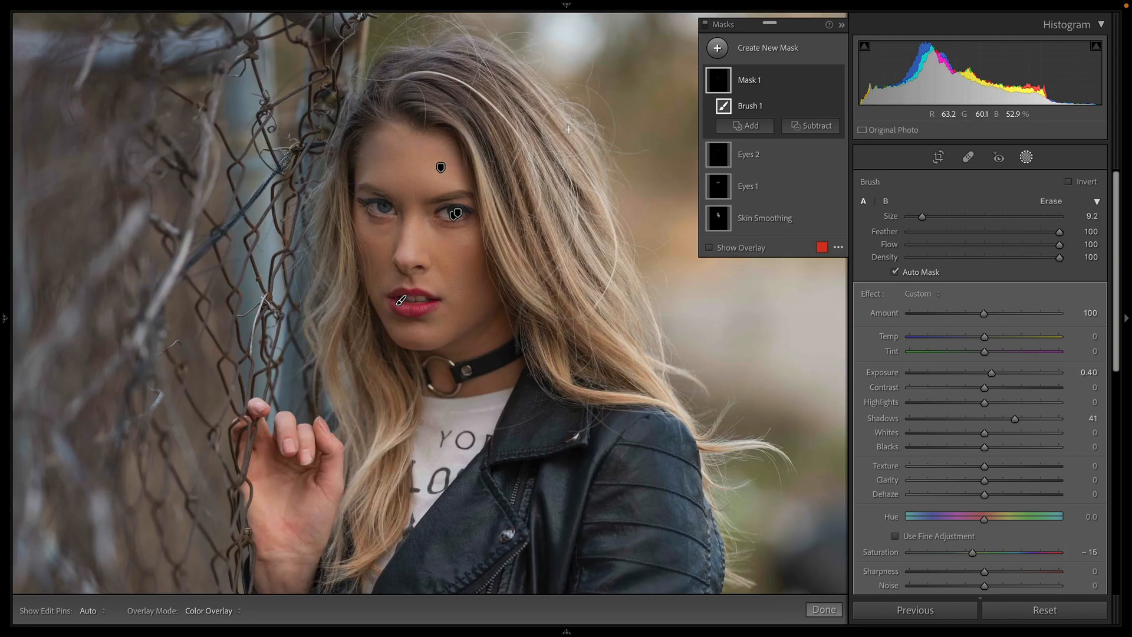
pyautogui.press('z')
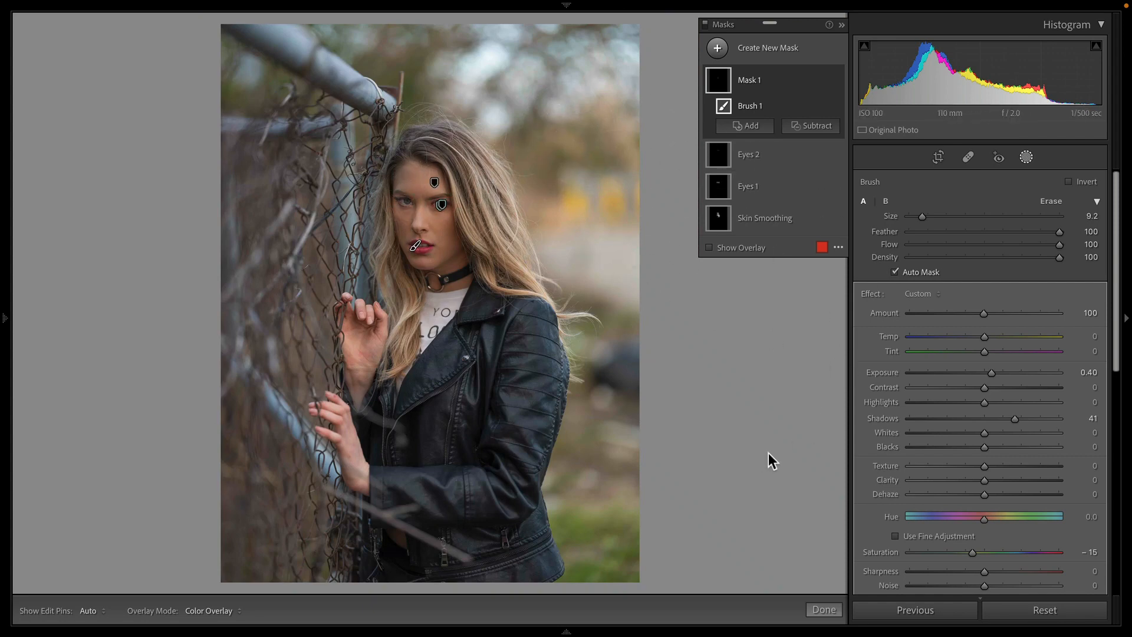
pyautogui.doubleClick(747, 81)
pyautogui.write('Teeth')
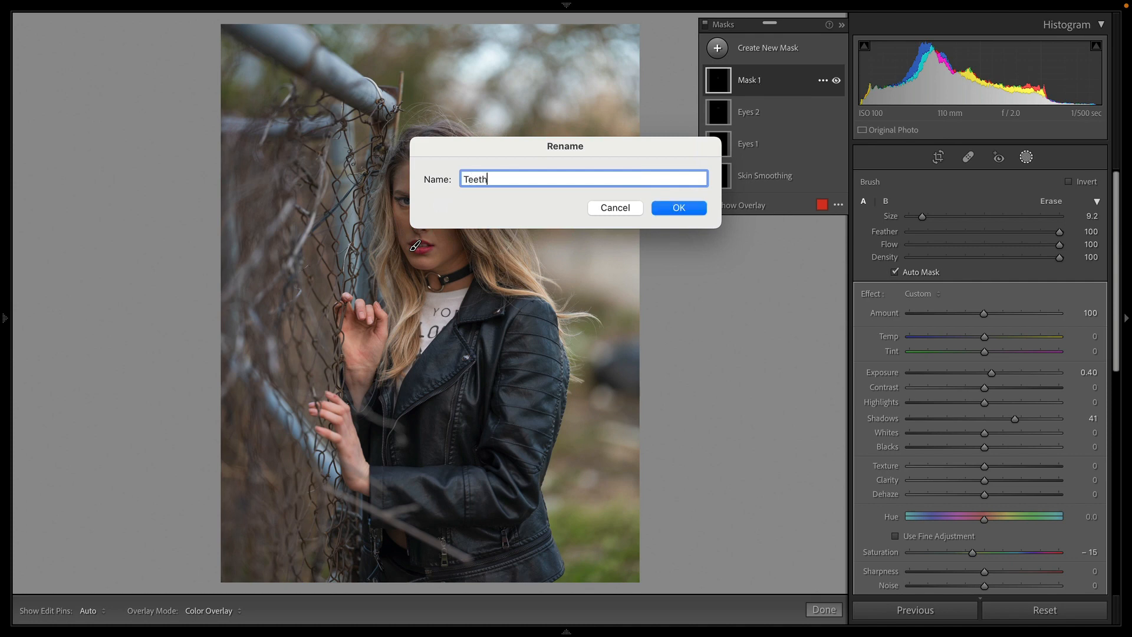
pyautogui.press('Return')
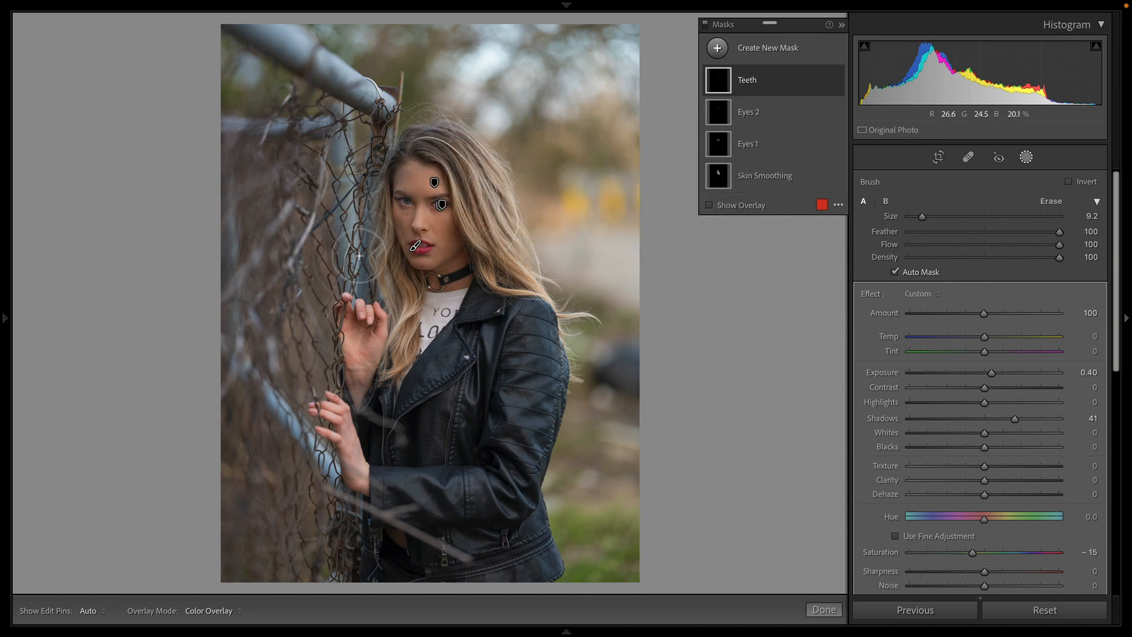
# Step: Create a new brush mask with size 5.6 and Auto Mask off, and paint over the hair
pyautogui.click(717, 48)
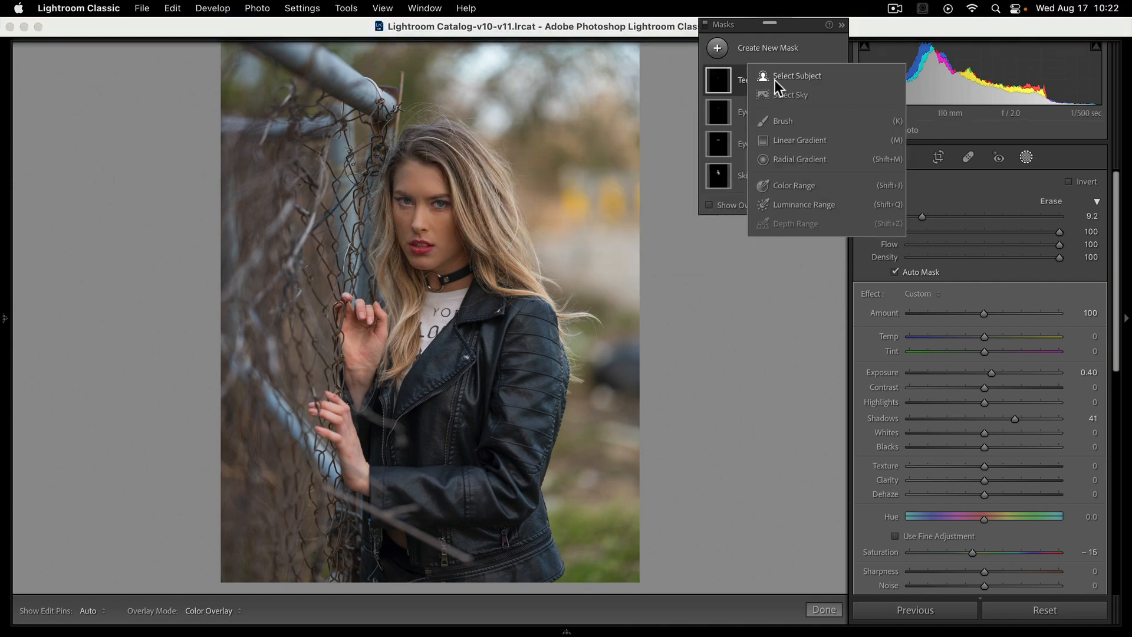
pyautogui.click(787, 122)
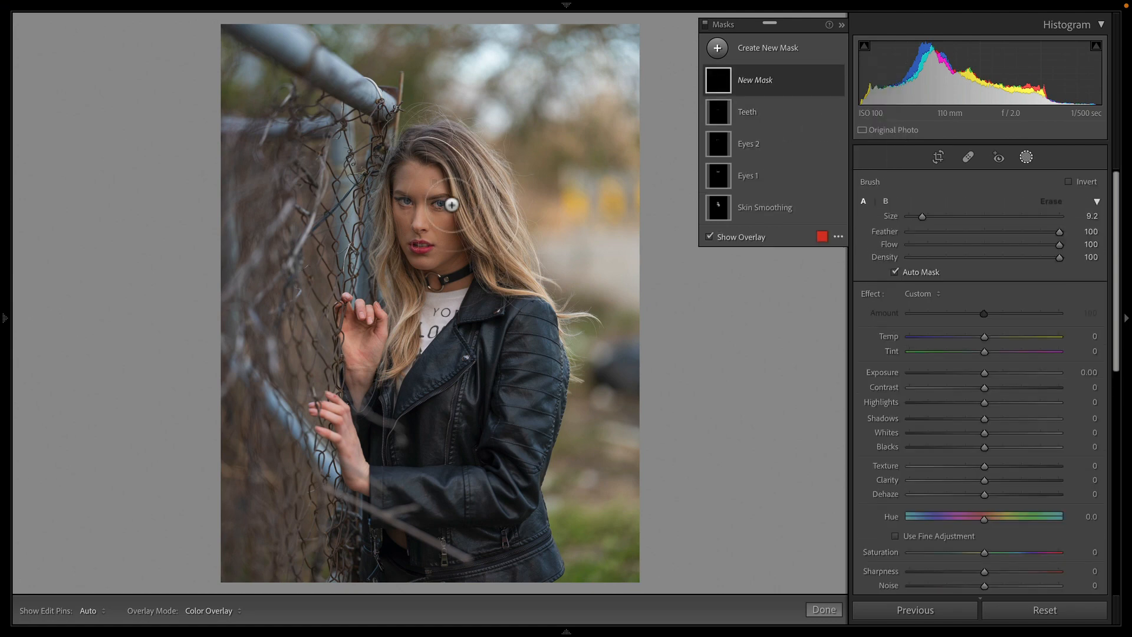
pyautogui.click(913, 269)
pyautogui.moveTo(922, 215); pyautogui.dragTo(918, 215)
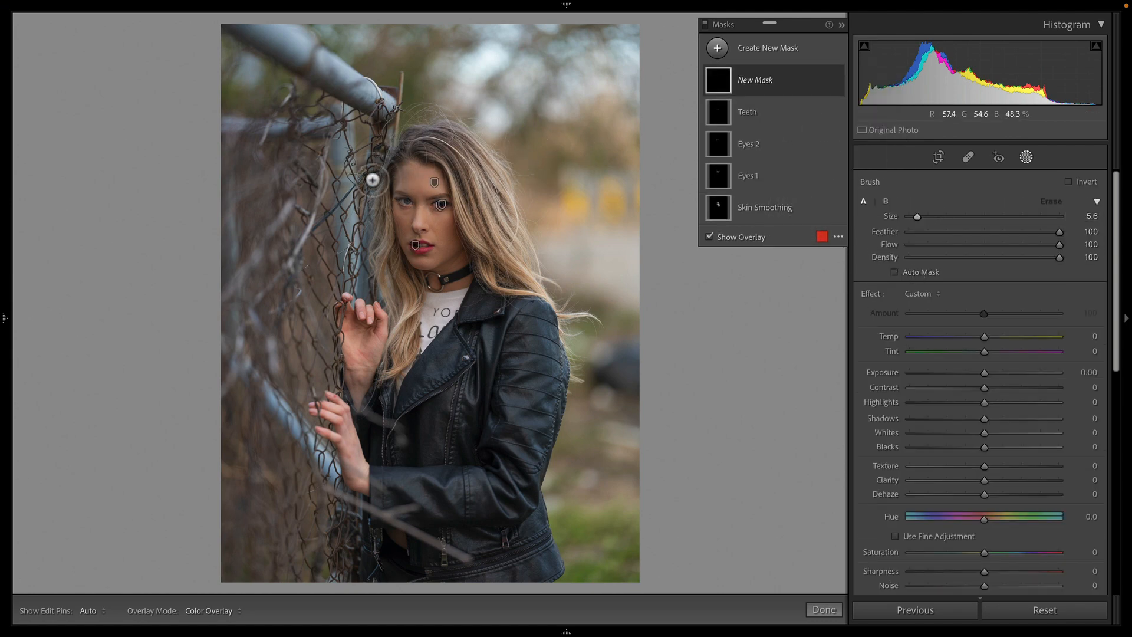
pyautogui.moveTo(417, 150)
pyautogui.mouseDown()
pyautogui.moveTo(435, 151)
pyautogui.moveTo(501, 286)
pyautogui.mouseUp()
pyautogui.moveTo(468, 156); pyautogui.dragTo(503, 265)
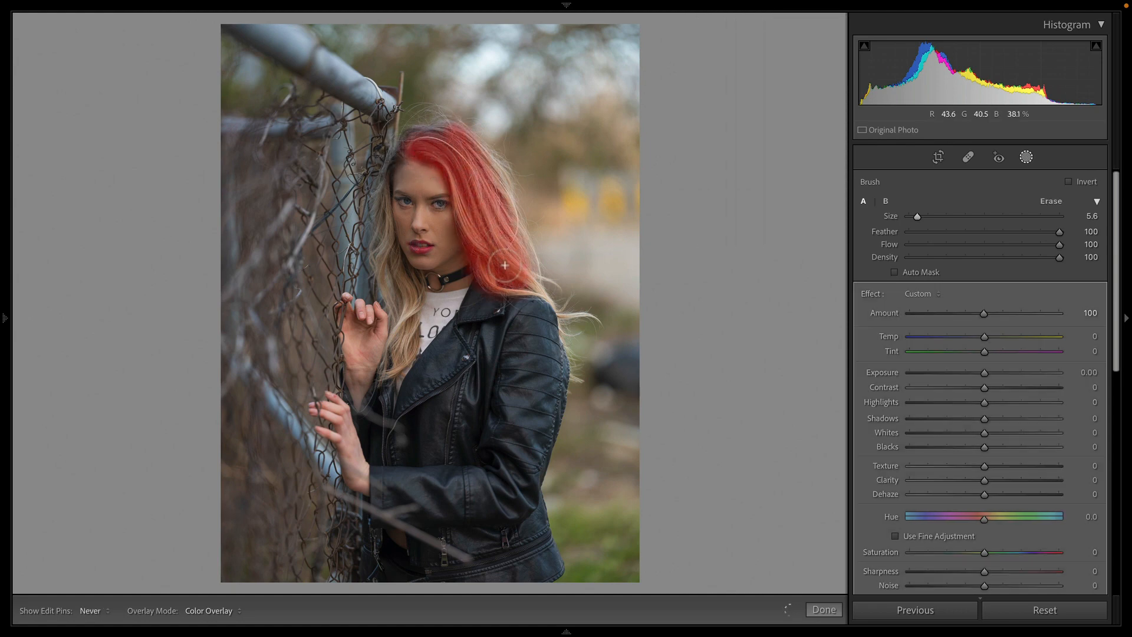
pyautogui.moveTo(415, 136)
pyautogui.mouseDown()
pyautogui.moveTo(438, 134)
pyautogui.moveTo(386, 177)
pyautogui.moveTo(381, 243)
pyautogui.moveTo(398, 360)
pyautogui.moveTo(405, 337)
pyautogui.mouseUp()
pyautogui.press('h')
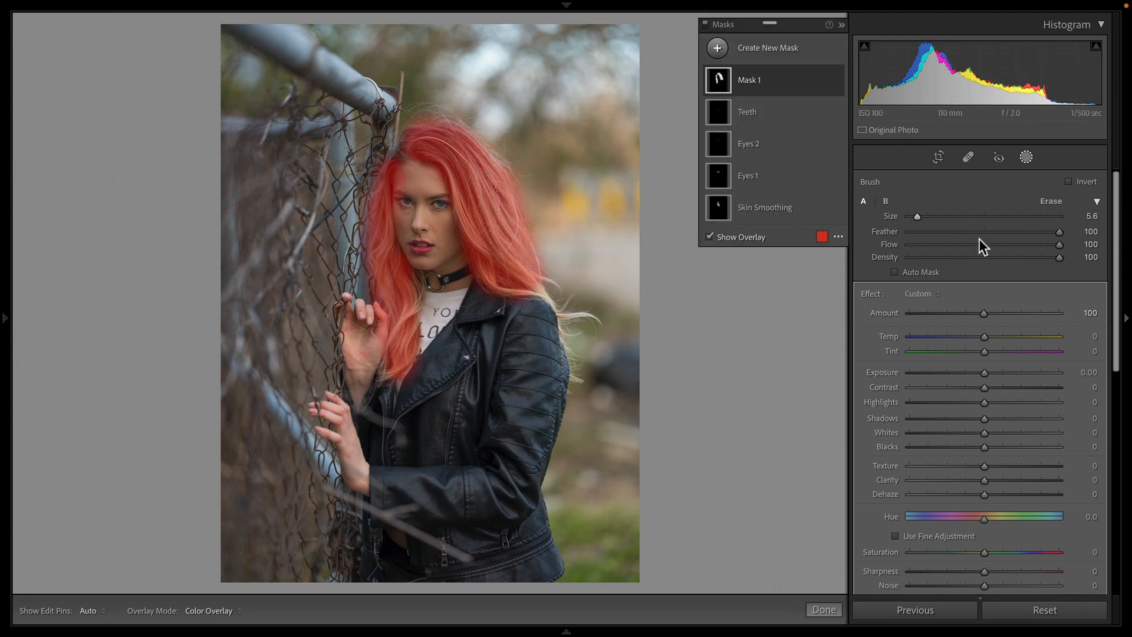
# Step: Set the hair mask's Contrast to 29, Highlights 34, Shadows -37, Whites -6 and Blacks -18
pyautogui.press('o')
pyautogui.moveTo(986, 390); pyautogui.dragTo(970, 457)
pyautogui.moveTo(987, 401); pyautogui.dragTo(980, 434)
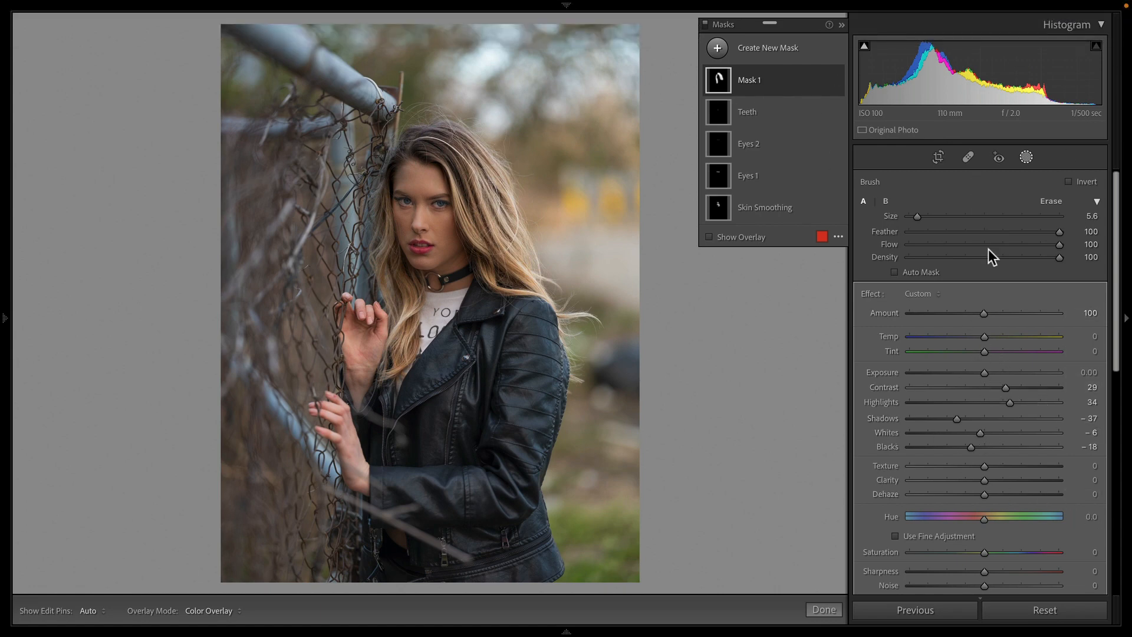
# Step: Toggle the hair mask's visibility repeatedly to compare the photo with and without it
pyautogui.click(838, 80)
pyautogui.click(837, 80)
pyautogui.click(837, 79)
pyautogui.click(837, 79)
pyautogui.click(838, 80)
pyautogui.click(837, 80)
pyautogui.click(838, 79)
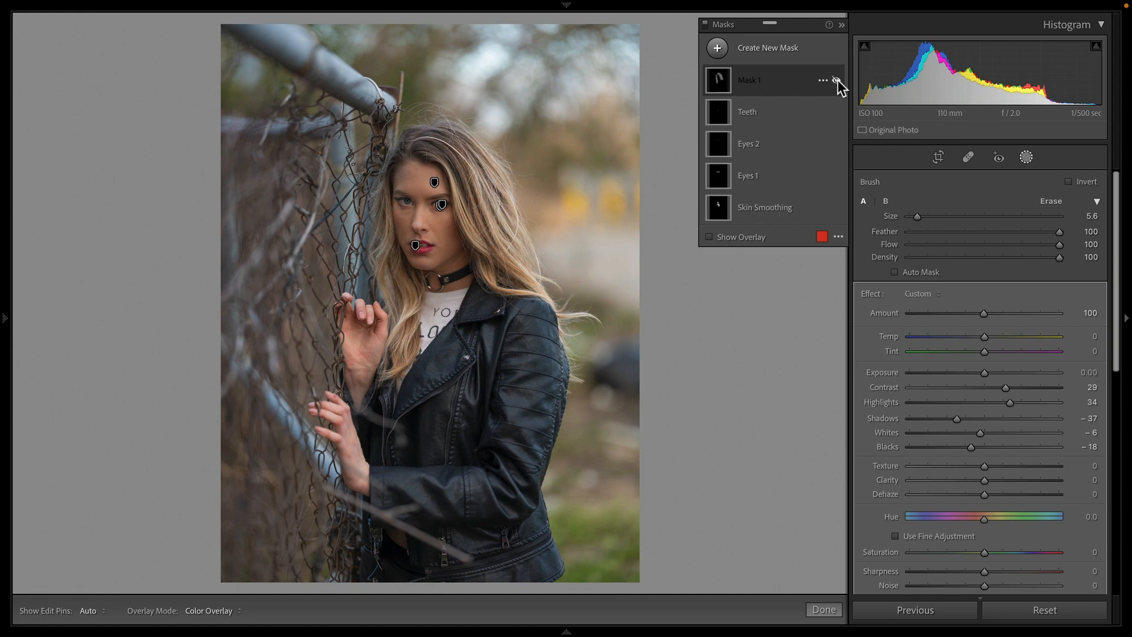
pyautogui.click(838, 79)
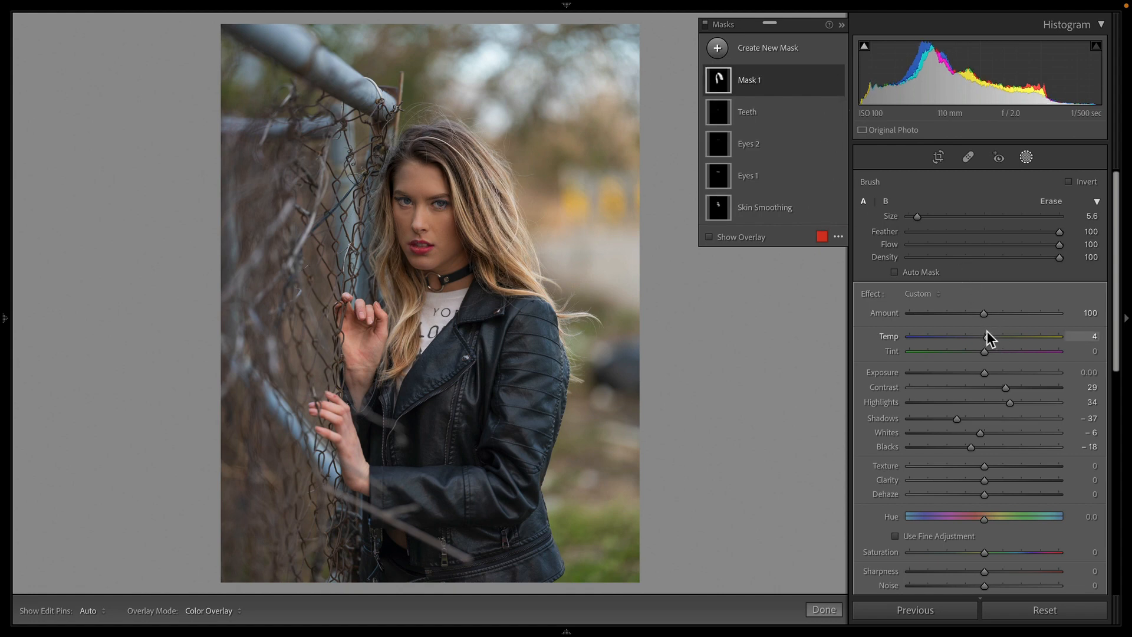
# Step: Set the hair mask's Temp to 11 and rename the mask as Hair
pyautogui.moveTo(992, 333); pyautogui.dragTo(993, 334)
pyautogui.doubleClick(751, 82)
pyautogui.write('Hair')
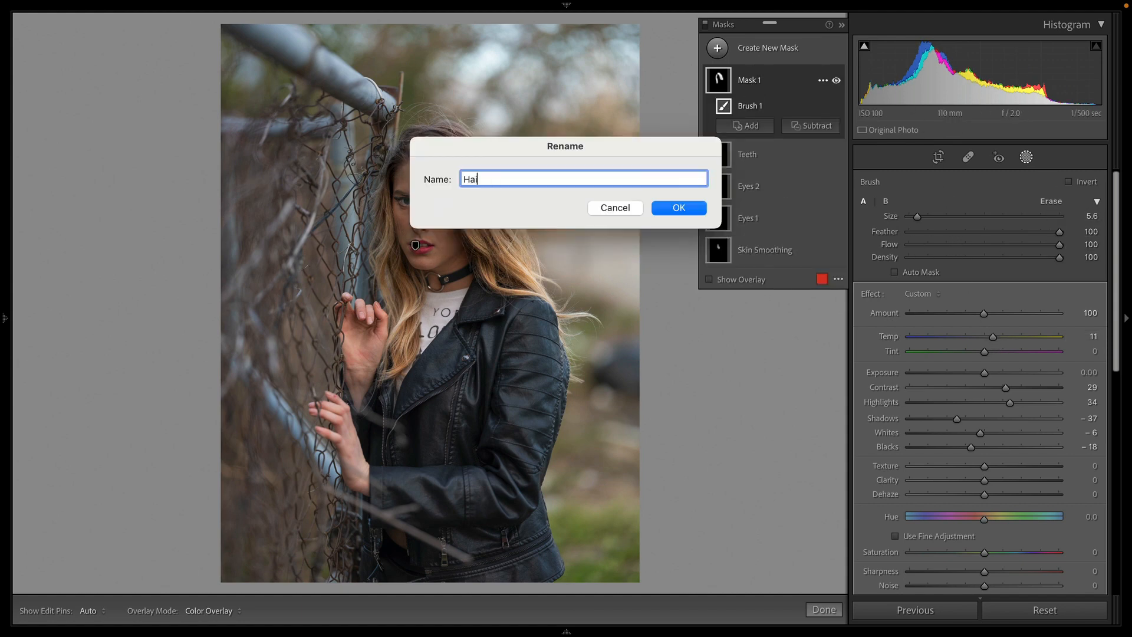
pyautogui.press('Return')
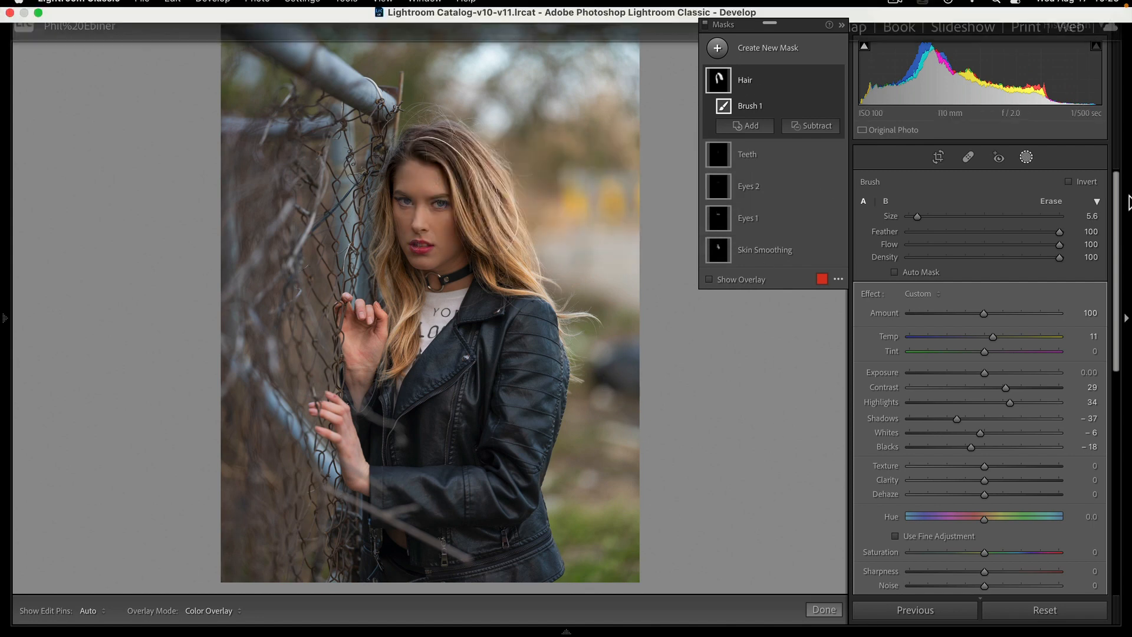
# Step: Add a radial gradient mask around the face and upper body and set its Exposure to 0.35
pyautogui.click(717, 48)
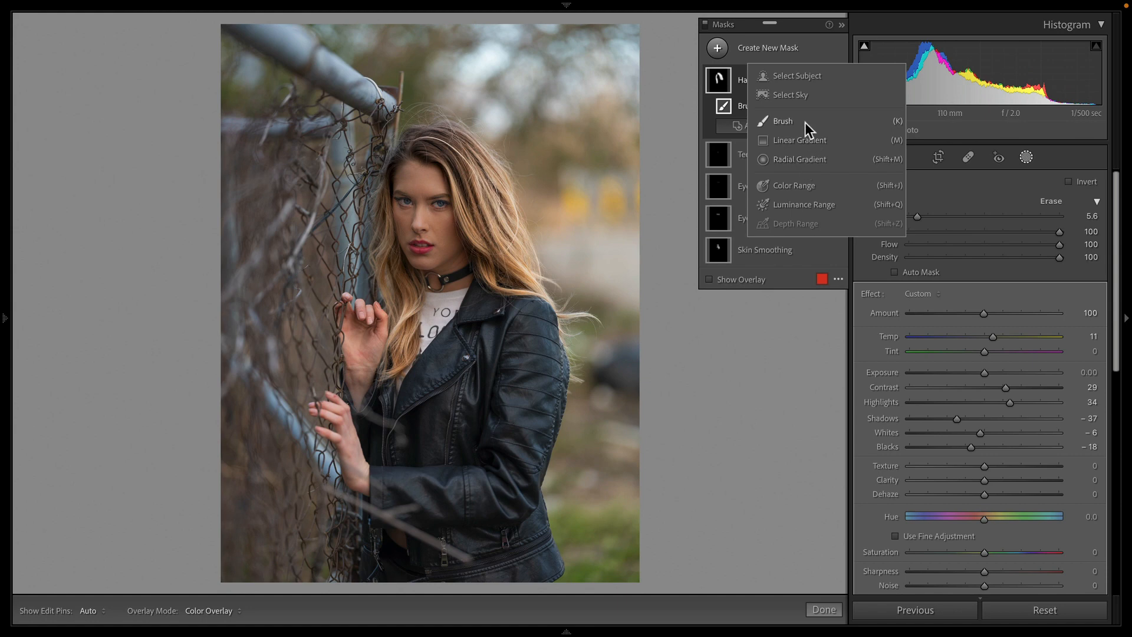
pyautogui.click(819, 159)
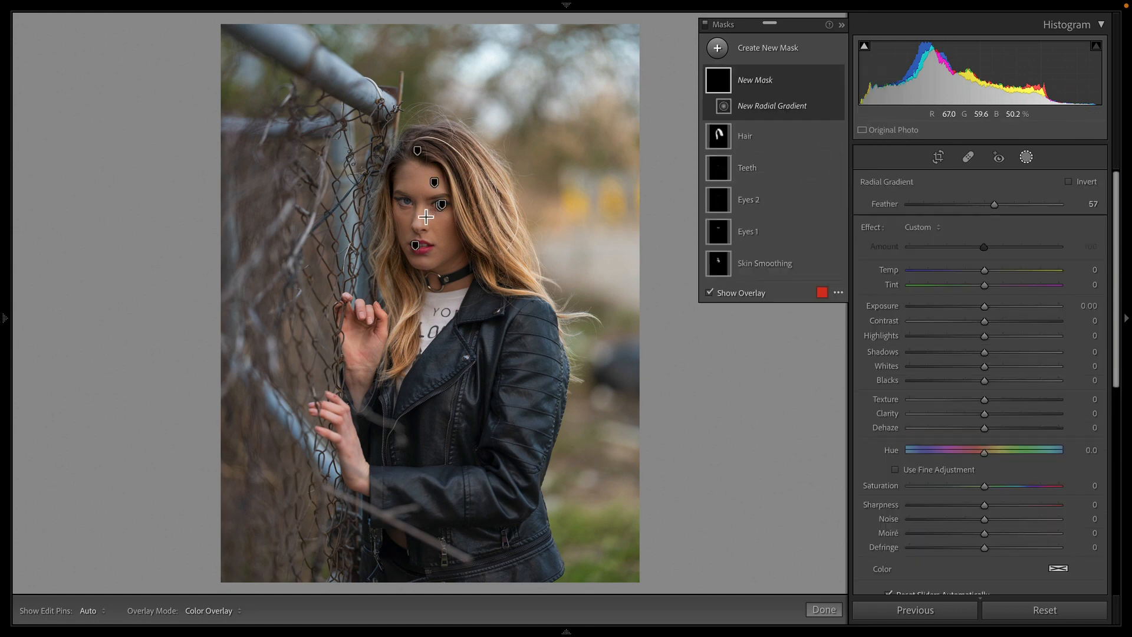
pyautogui.moveTo(422, 207); pyautogui.dragTo(496, 318)
pyautogui.moveTo(421, 220); pyautogui.dragTo(430, 245)
pyautogui.press('o')
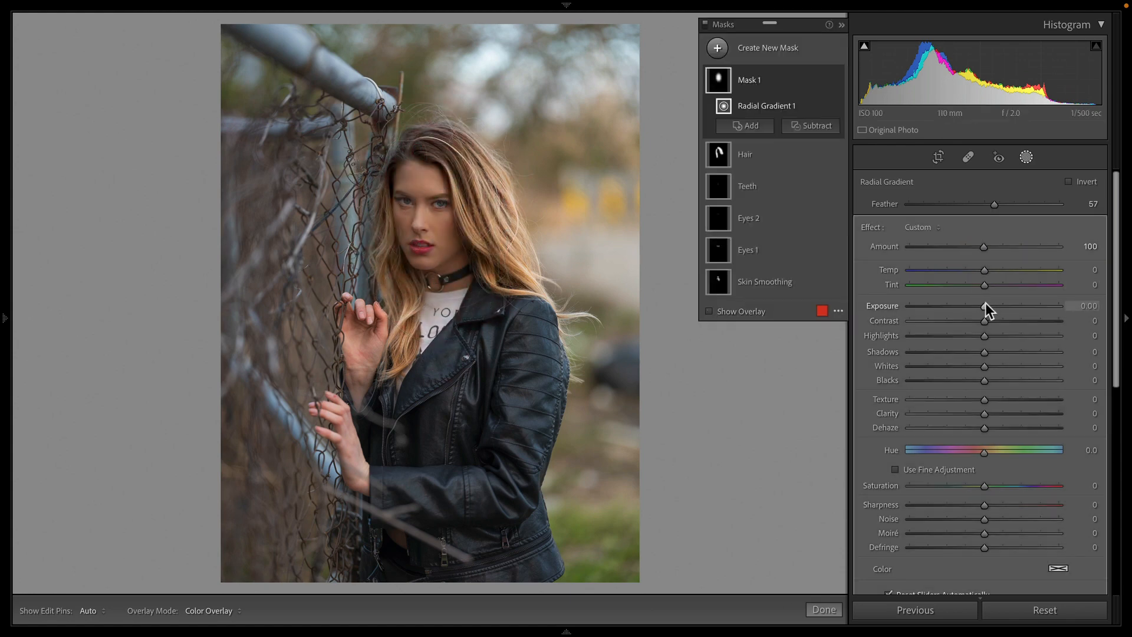
pyautogui.moveTo(986, 302); pyautogui.dragTo(990, 309)
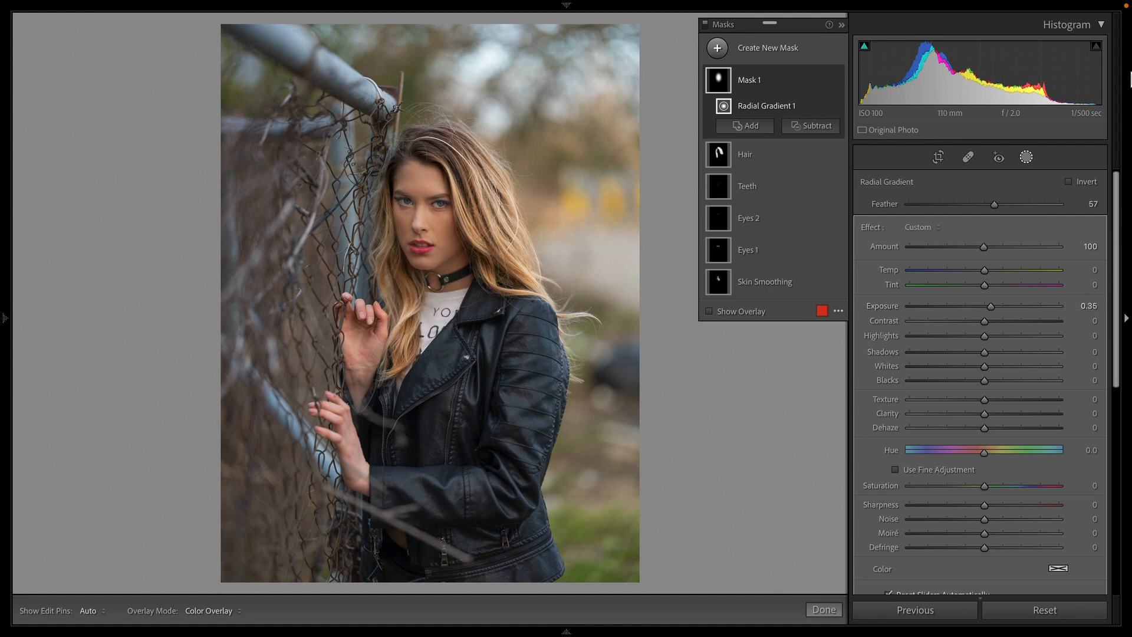
# Step: Rename the radial mask as Face Exposure and close the masking panel
pyautogui.doubleClick(752, 80)
pyautogui.write('Fa')
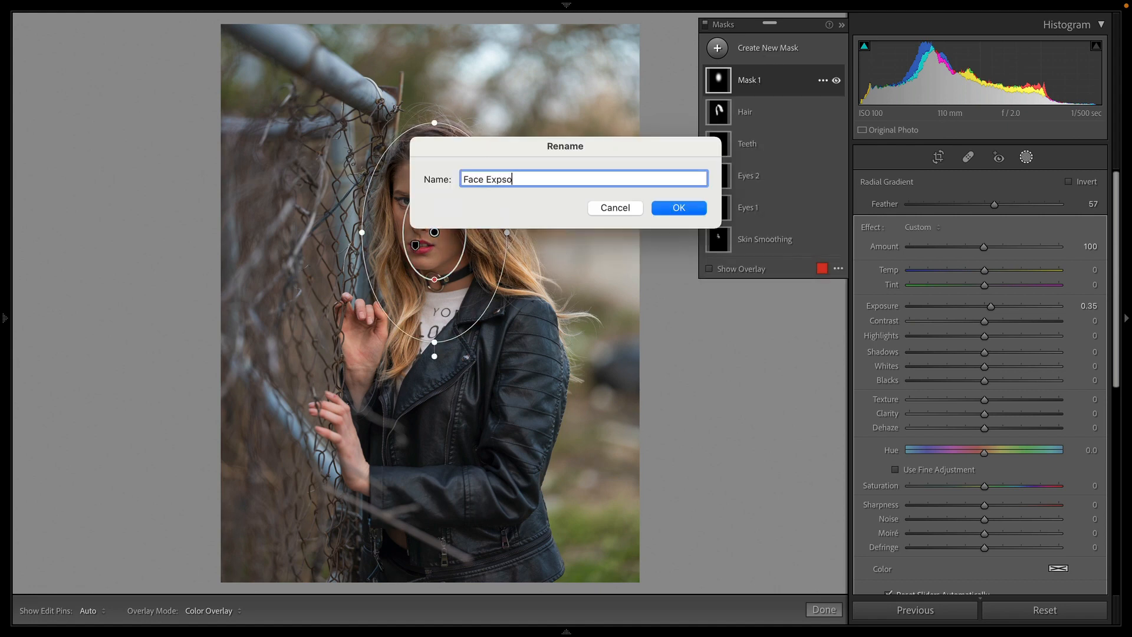
pyautogui.write('ce Exposure')
pyautogui.press('Return')
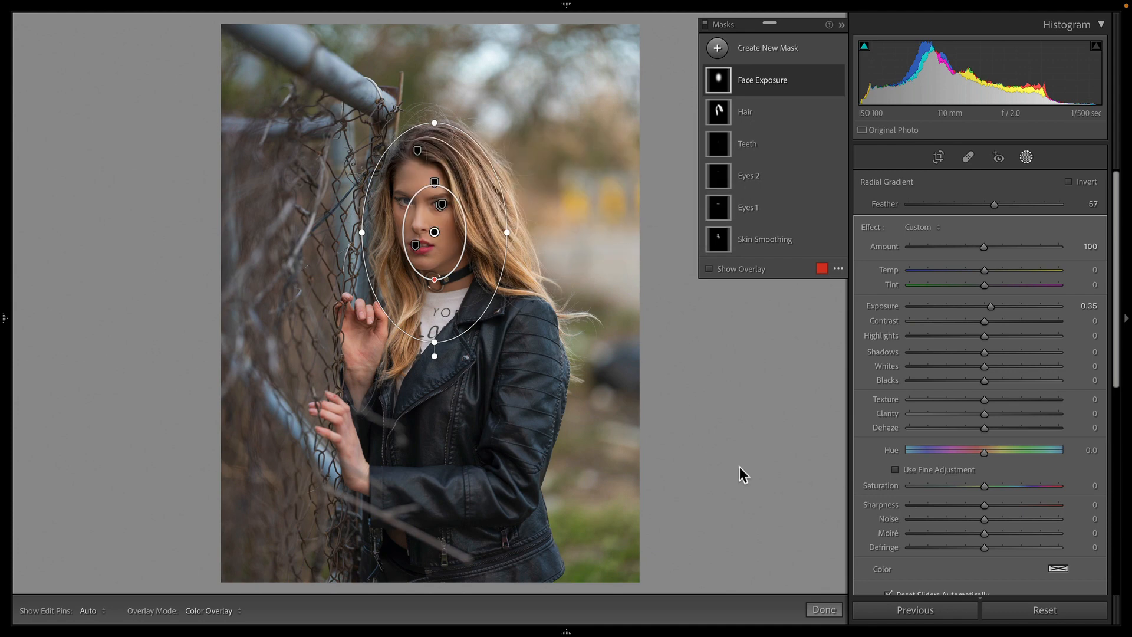
pyautogui.click(829, 611)
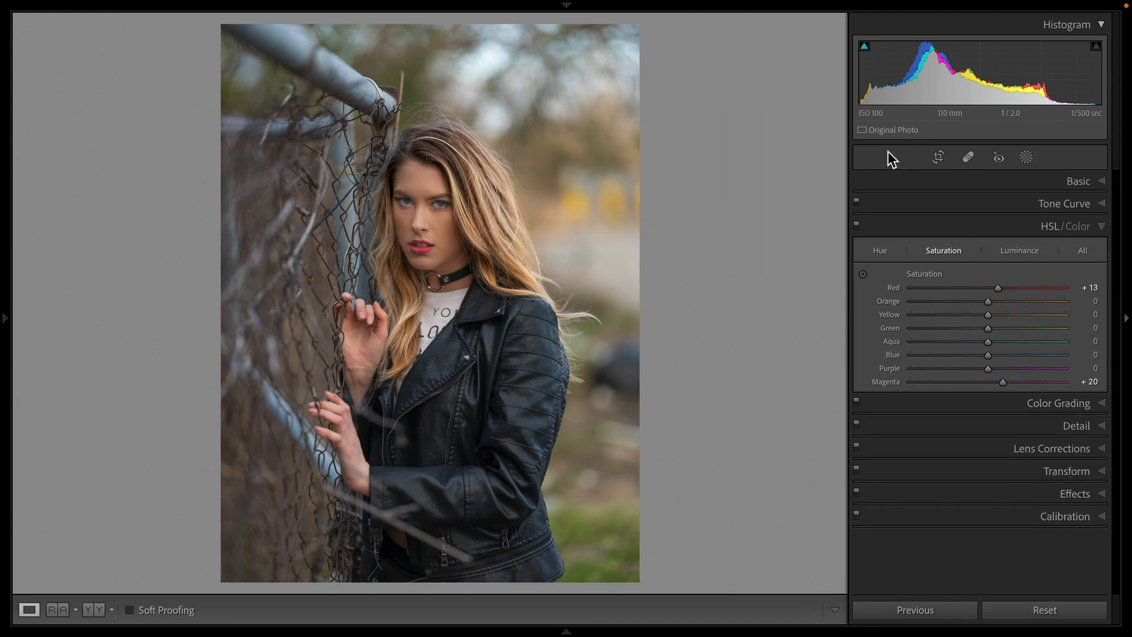
# Step: Add a large radial gradient mask centred on the subject's neck, covering face and upper body, and invert it
pyautogui.click(1031, 160)
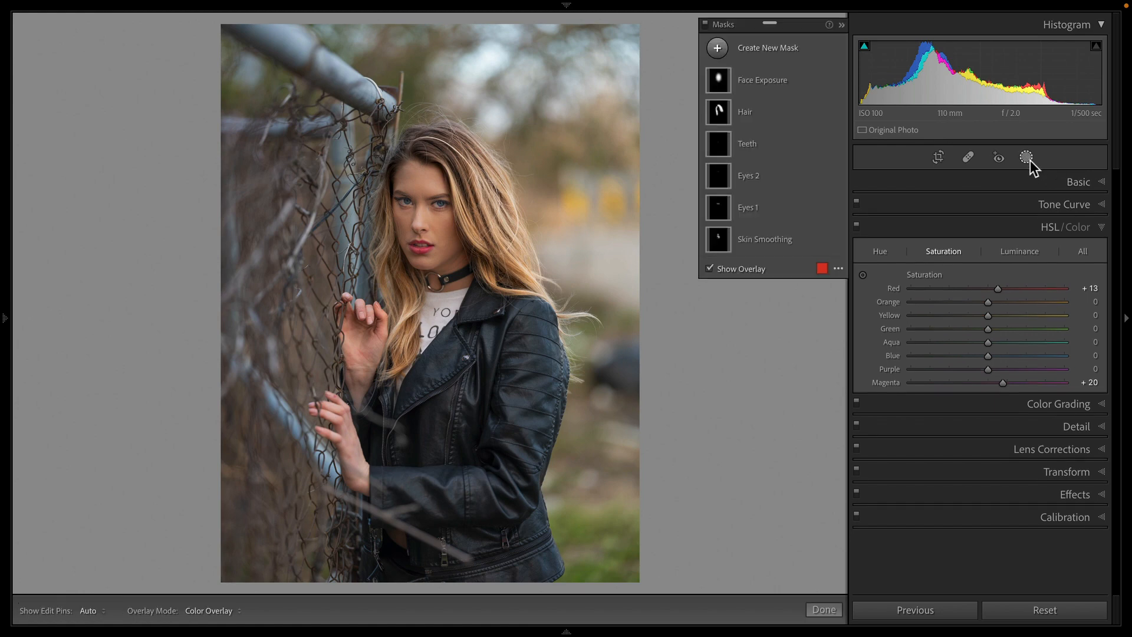
pyautogui.click(718, 49)
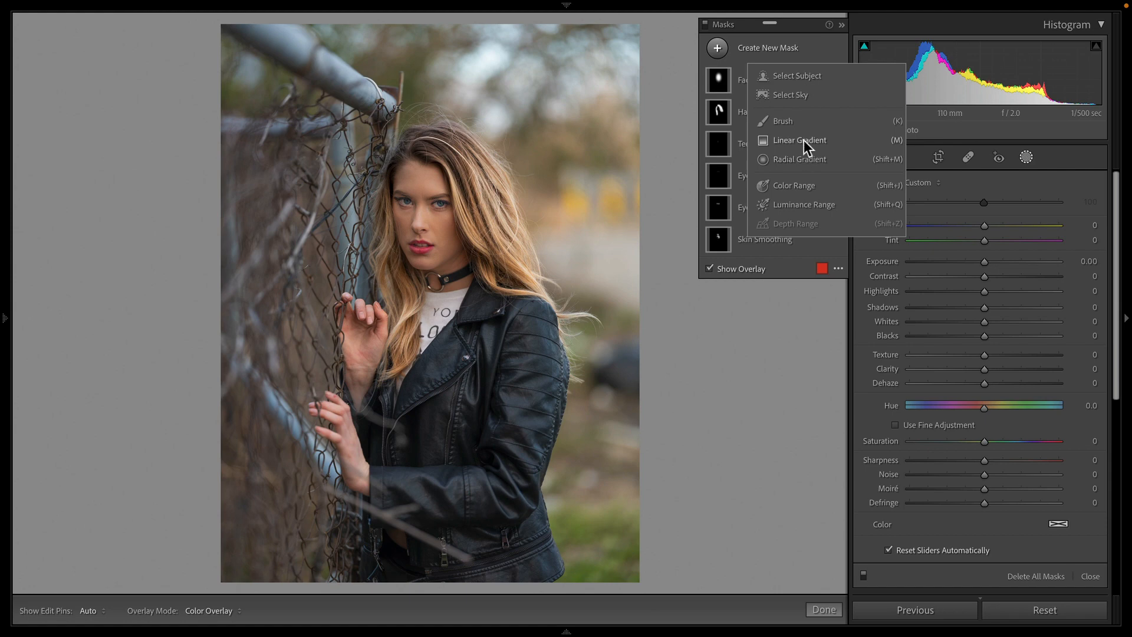
pyautogui.click(803, 157)
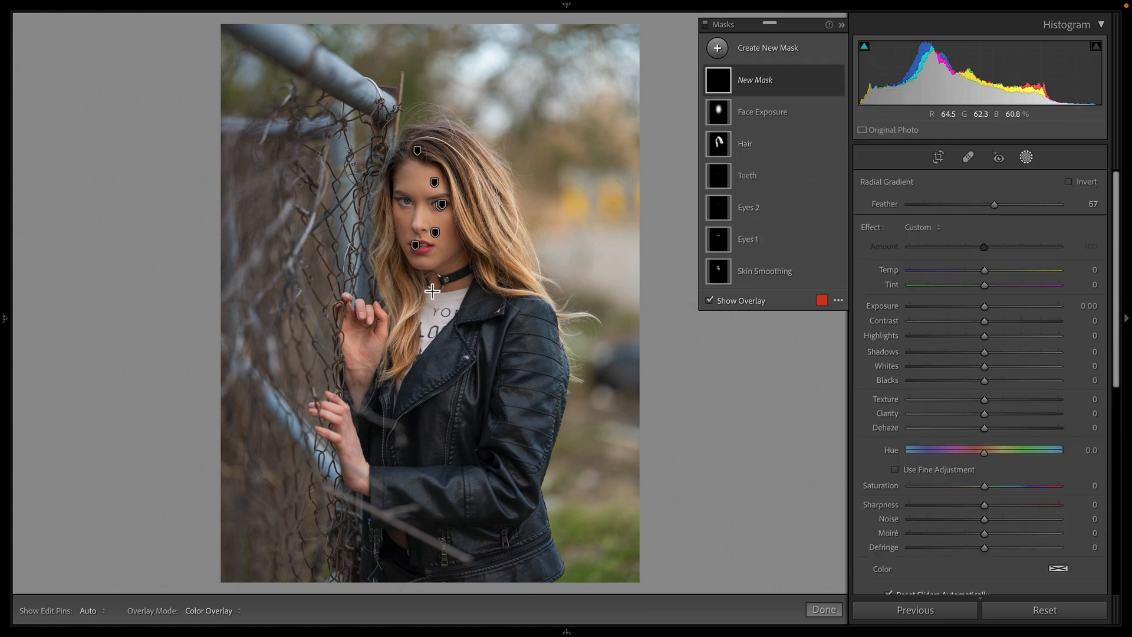
pyautogui.moveTo(432, 291); pyautogui.dragTo(601, 548)
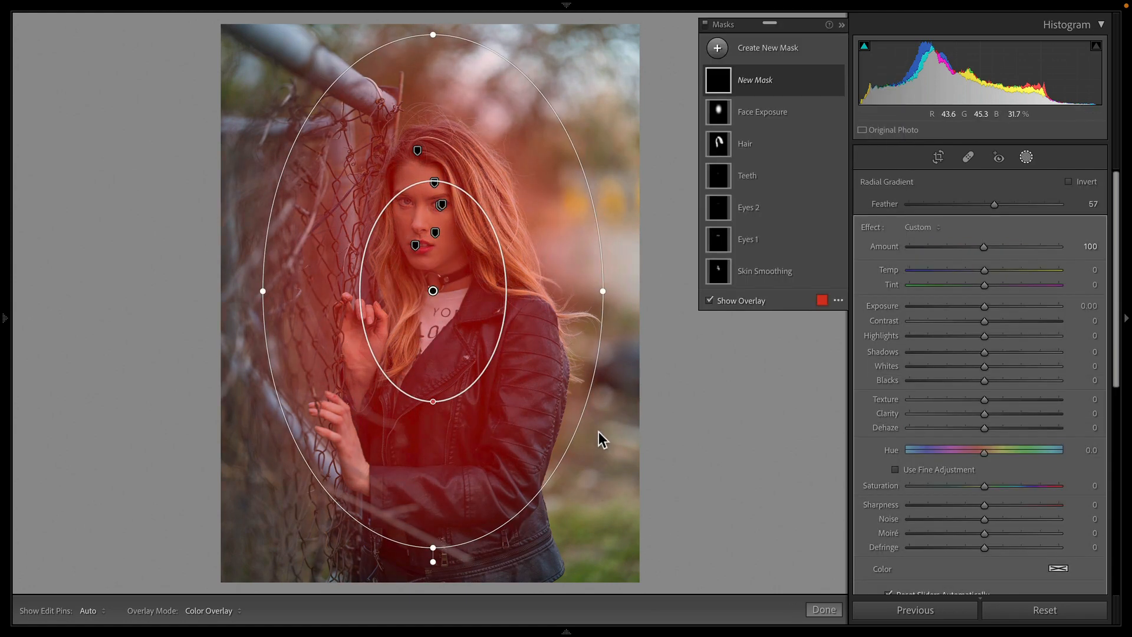
pyautogui.click(821, 79)
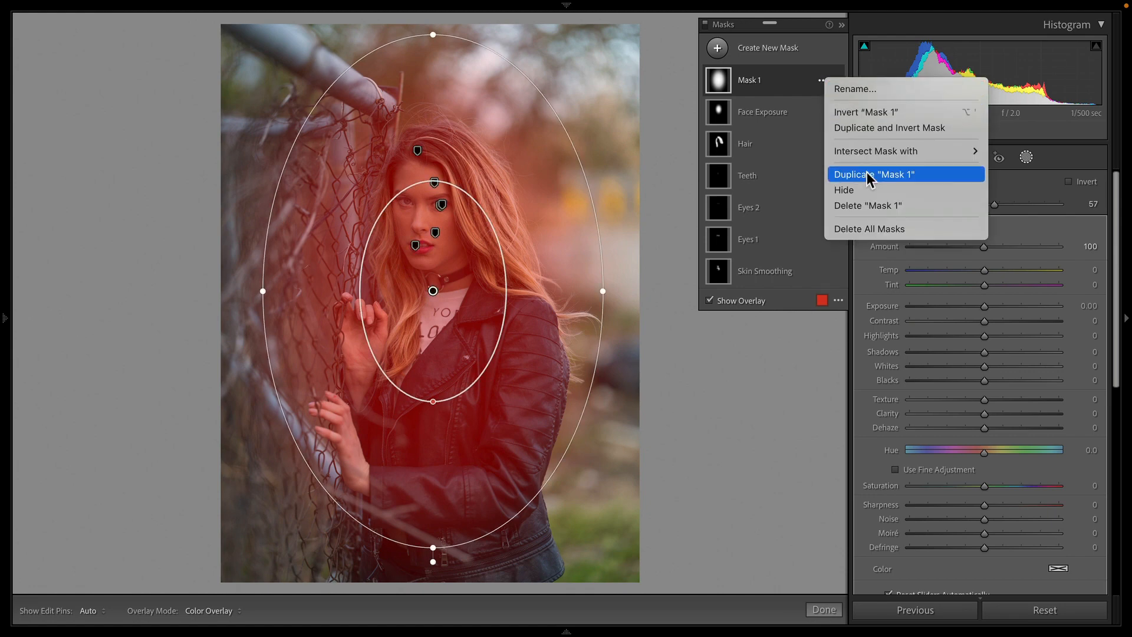
pyautogui.click(868, 112)
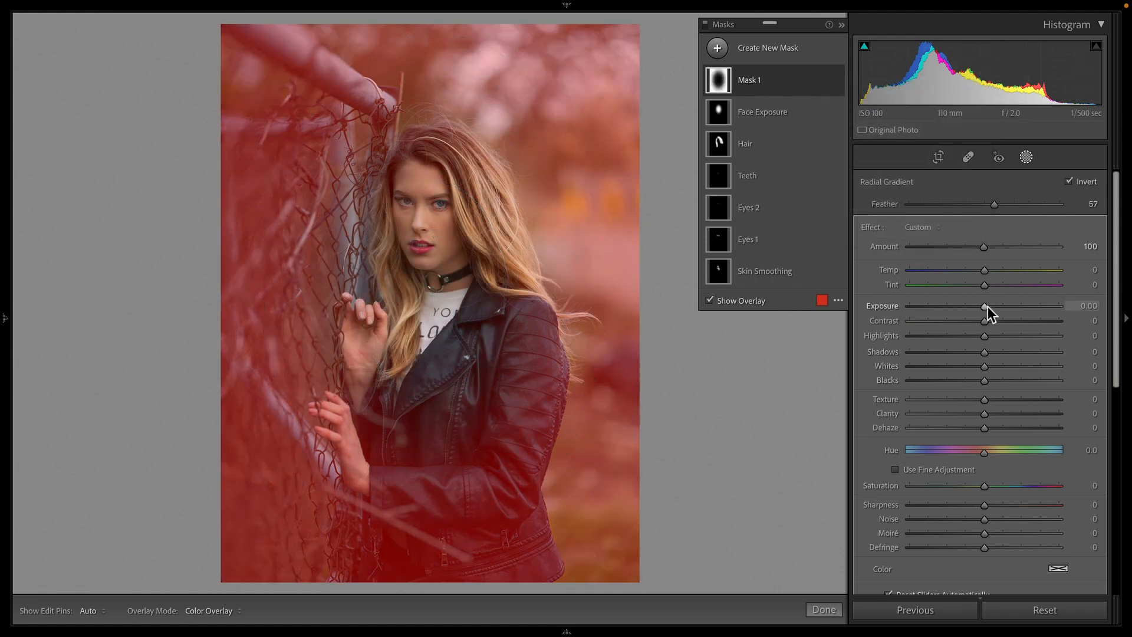
# Step: Set the inverted mask's Exposure to -0.88, Contrast to 22, Saturation to -12 and Sharpness to -100
pyautogui.moveTo(988, 306)
pyautogui.mouseDown()
pyautogui.moveTo(967, 306)
pyautogui.moveTo(1004, 308)
pyautogui.moveTo(974, 309)
pyautogui.mouseUp()
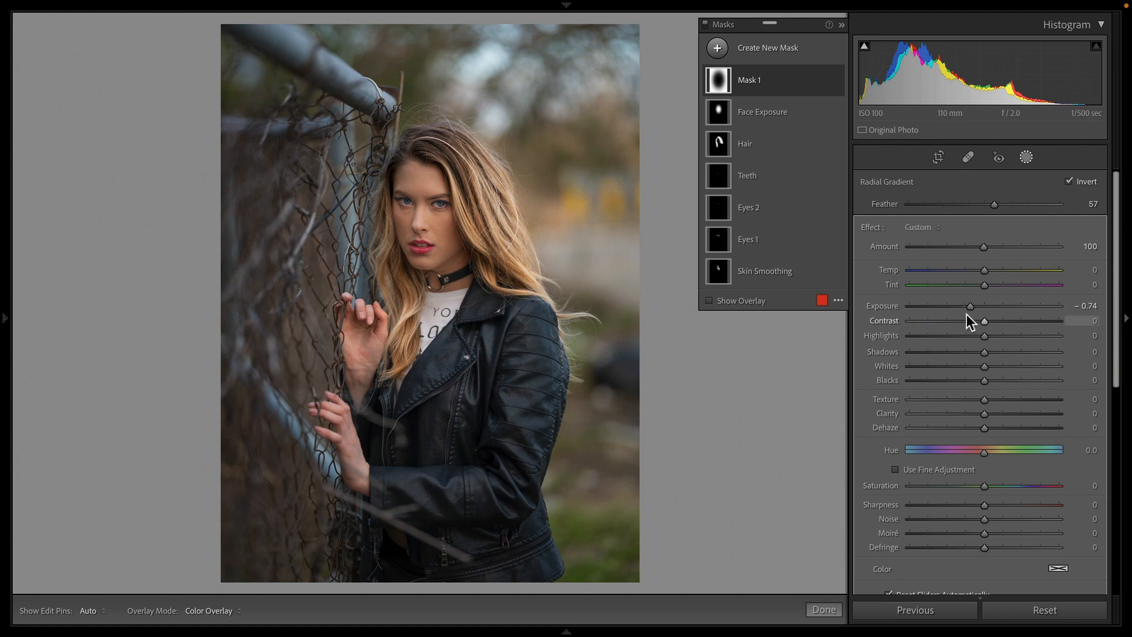
pyautogui.moveTo(969, 306); pyautogui.dragTo(1001, 325)
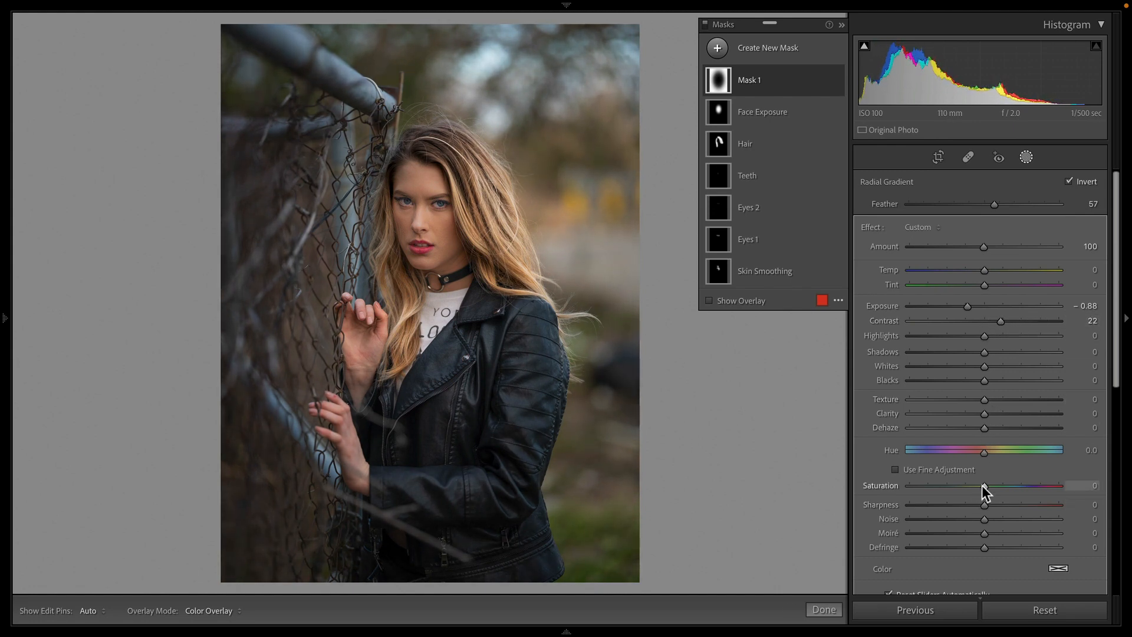
pyautogui.moveTo(983, 486)
pyautogui.mouseDown()
pyautogui.moveTo(858, 490)
pyautogui.moveTo(967, 489)
pyautogui.mouseUp()
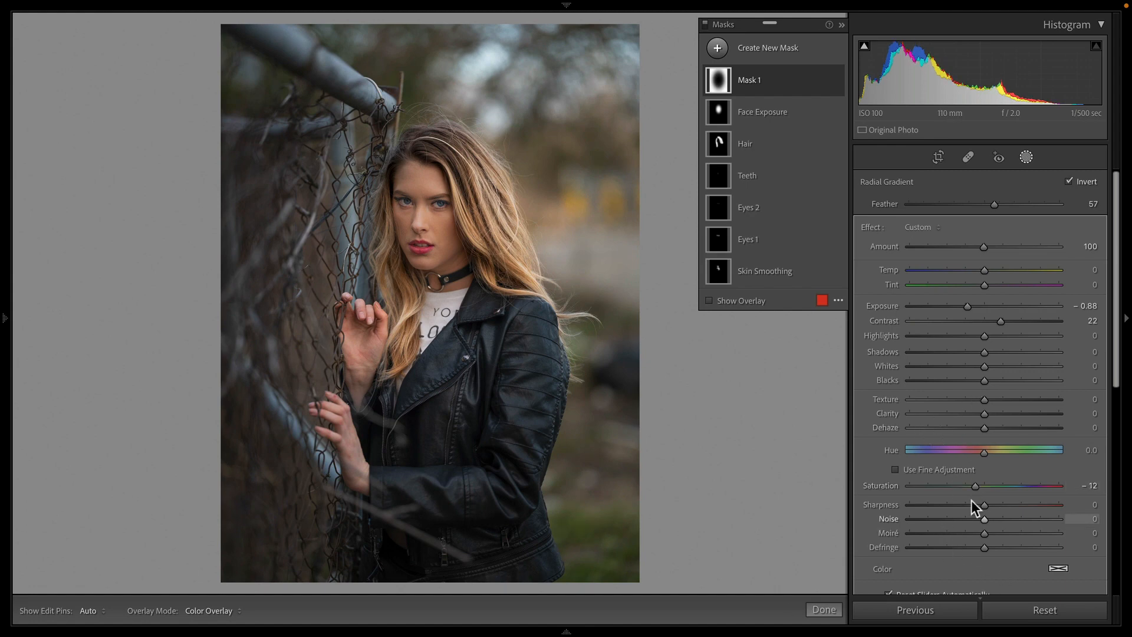
pyautogui.moveTo(979, 505); pyautogui.dragTo(745, 470)
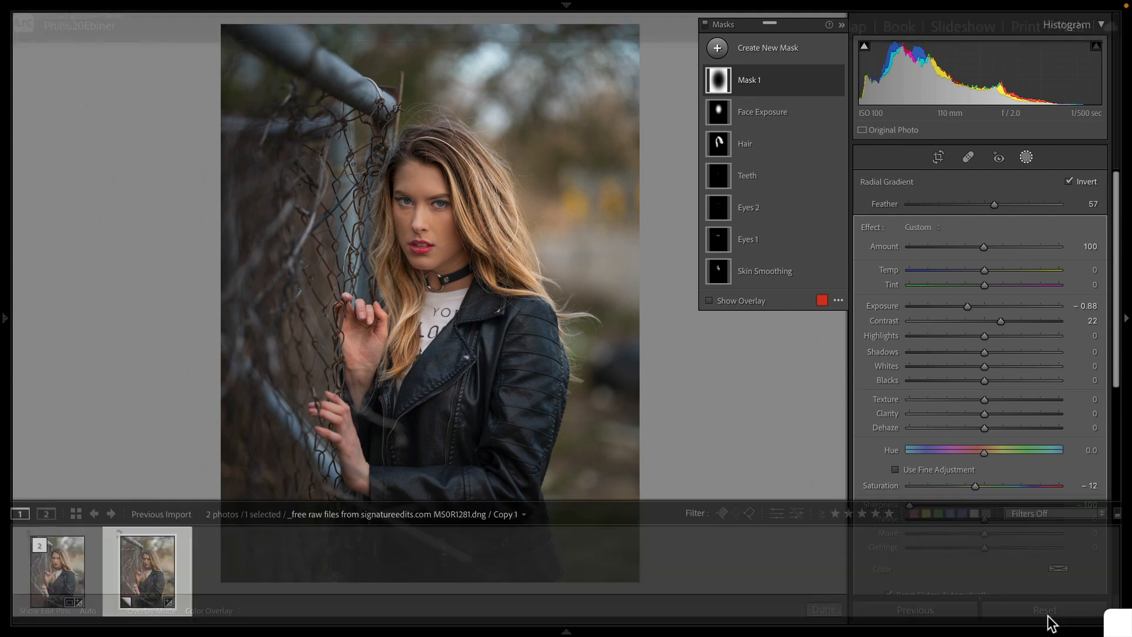
# Step: Shift the inverted radial mask slightly upward and close the masking panel
pyautogui.moveTo(434, 295); pyautogui.dragTo(434, 275)
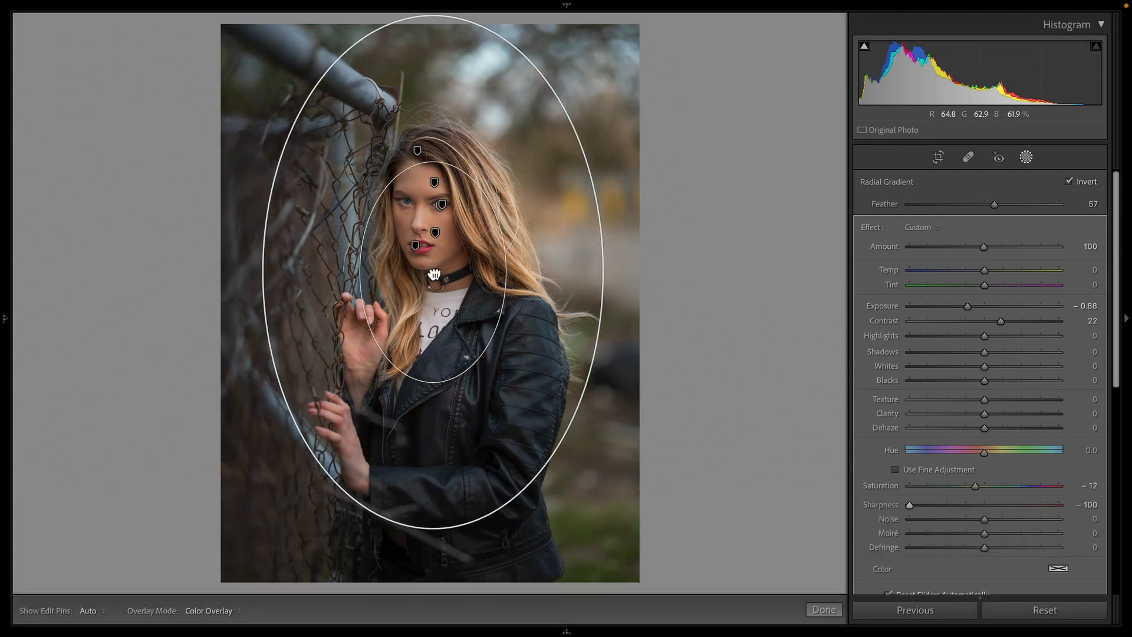
pyautogui.click(824, 609)
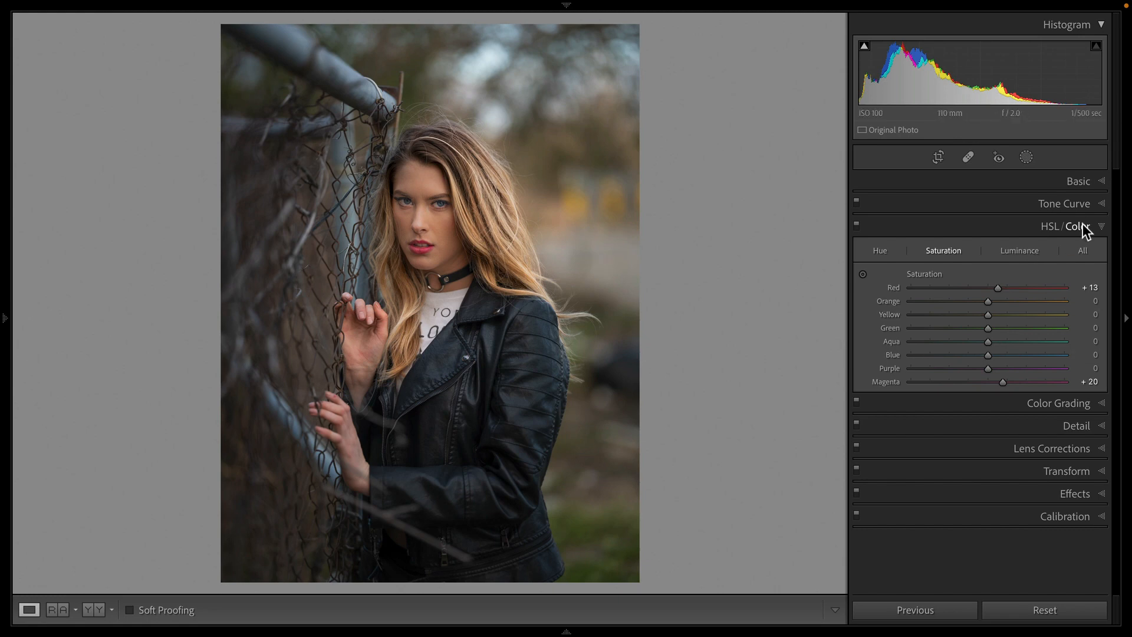
# Step: Open the Tone Curve and set its Lights region to +12 and Shadows region to -18
pyautogui.click(1086, 205)
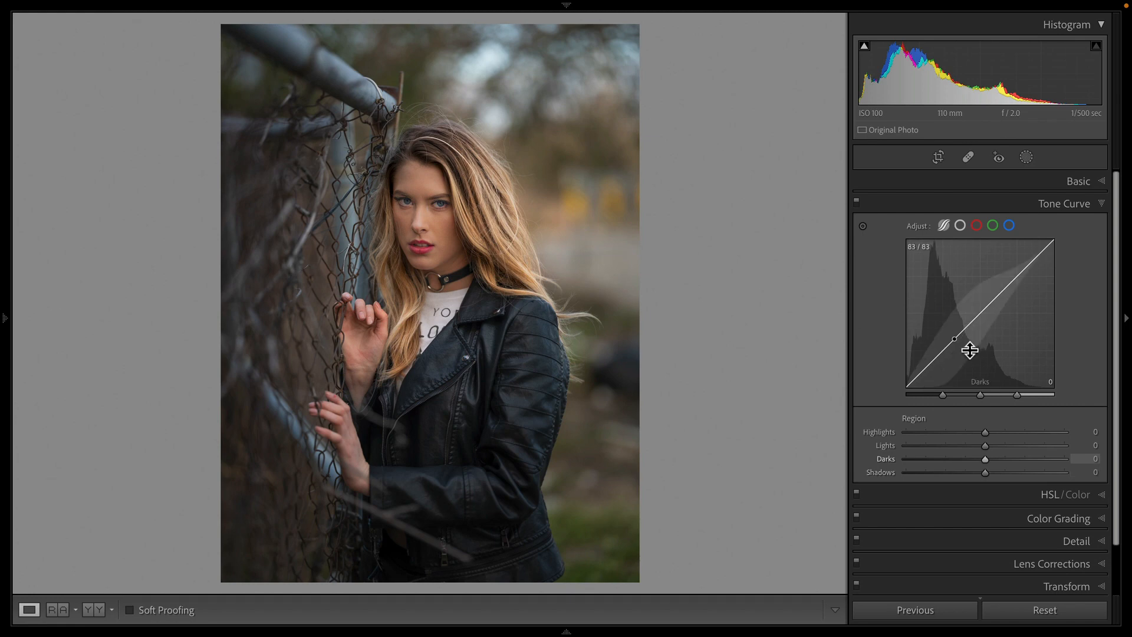
pyautogui.moveTo(943, 360); pyautogui.dragTo(938, 360)
pyautogui.moveTo(988, 307); pyautogui.dragTo(987, 298)
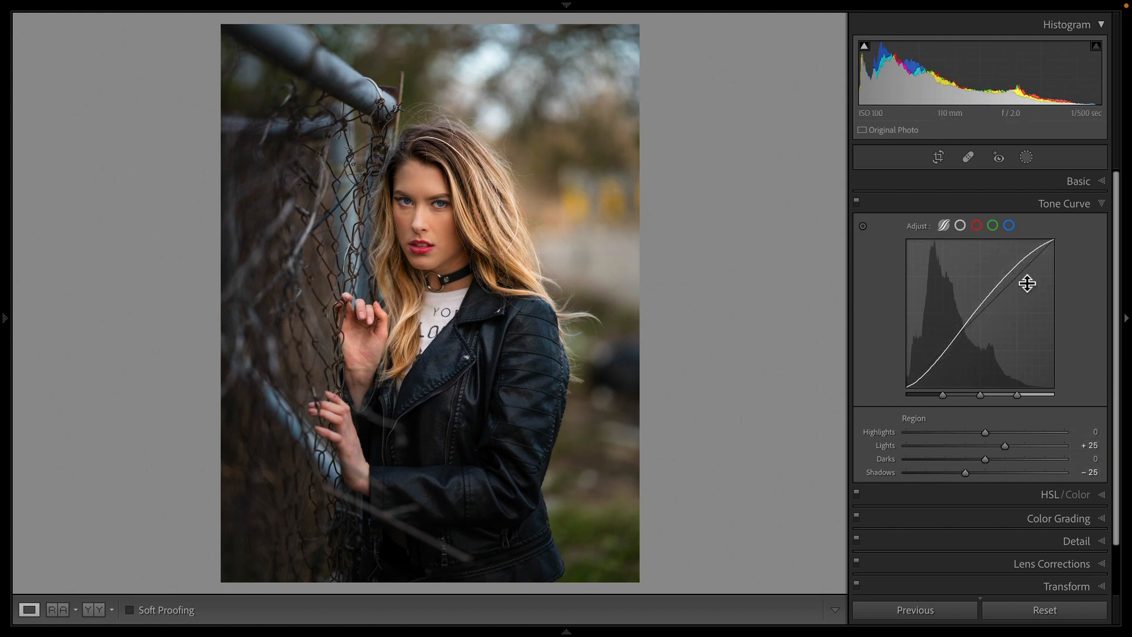
pyautogui.moveTo(998, 268); pyautogui.dragTo(997, 298)
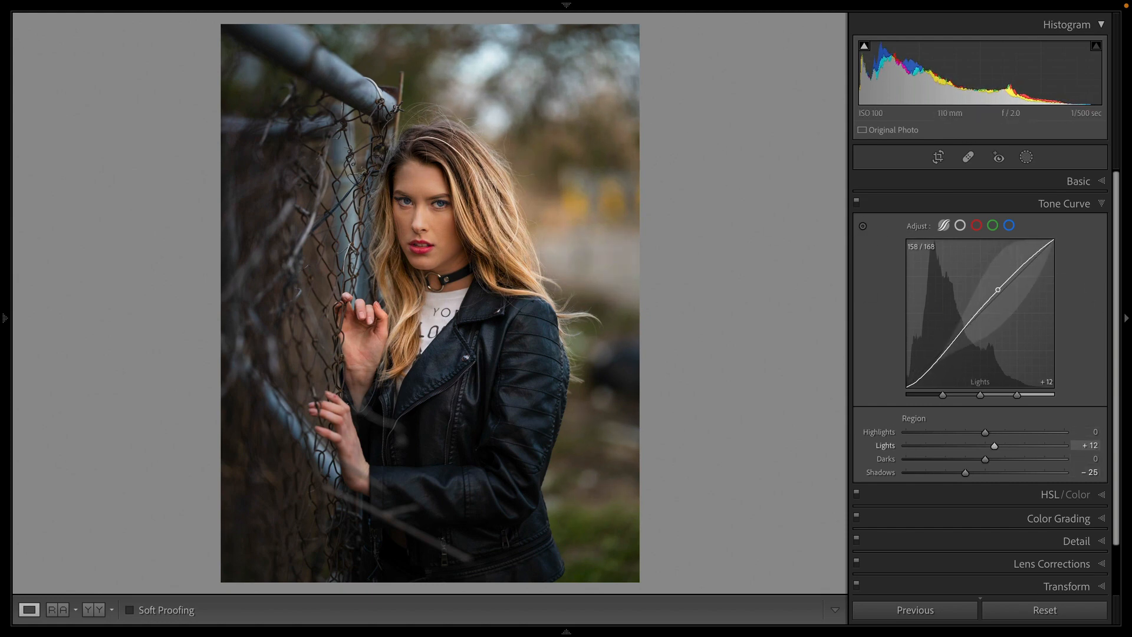
pyautogui.moveTo(930, 380); pyautogui.dragTo(914, 366)
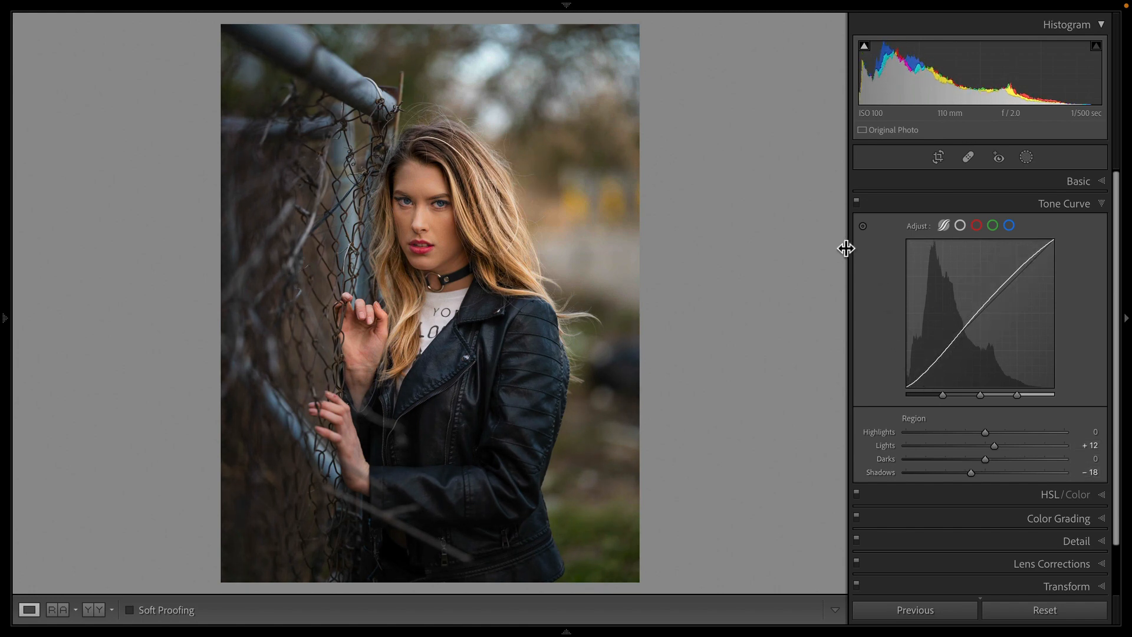
# Step: Toggle the Tone Curve on and off repeatedly to compare the photo with and without it
pyautogui.click(858, 201)
pyautogui.click(858, 201)
pyautogui.click(857, 200)
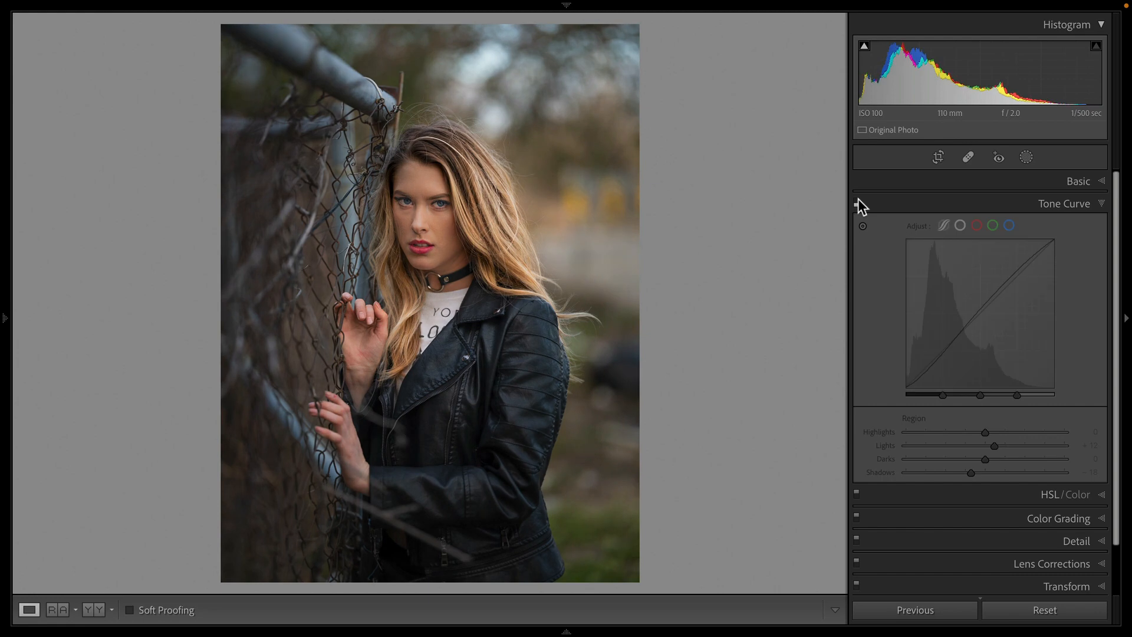
pyautogui.click(858, 201)
pyautogui.click(858, 201)
pyautogui.click(858, 201)
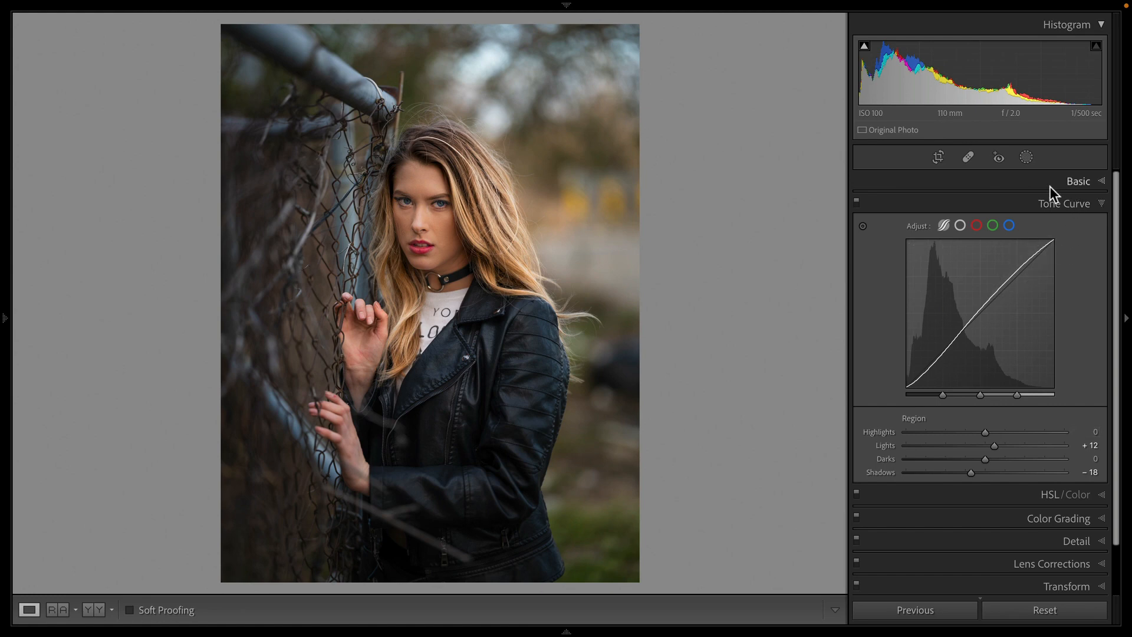
# Step: Add a small radial gradient mask over the eyes, set its Shadows to 45, and close masking
pyautogui.click(1024, 158)
pyautogui.click(717, 50)
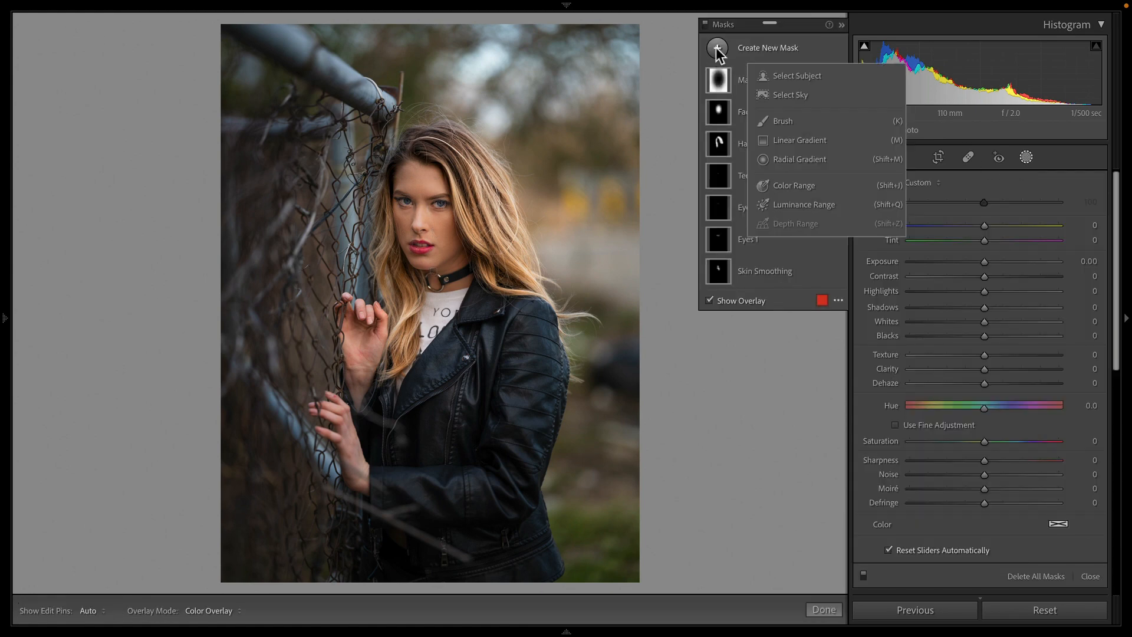
pyautogui.click(817, 158)
pyautogui.moveTo(420, 204); pyautogui.dragTo(465, 221)
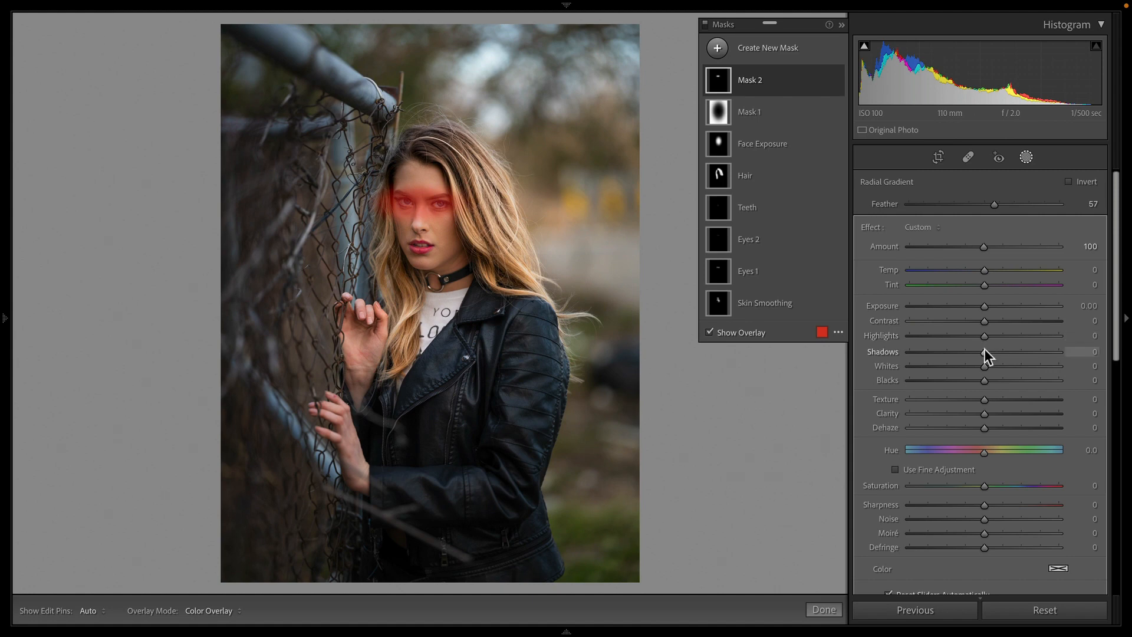
pyautogui.moveTo(984, 349); pyautogui.dragTo(1018, 367)
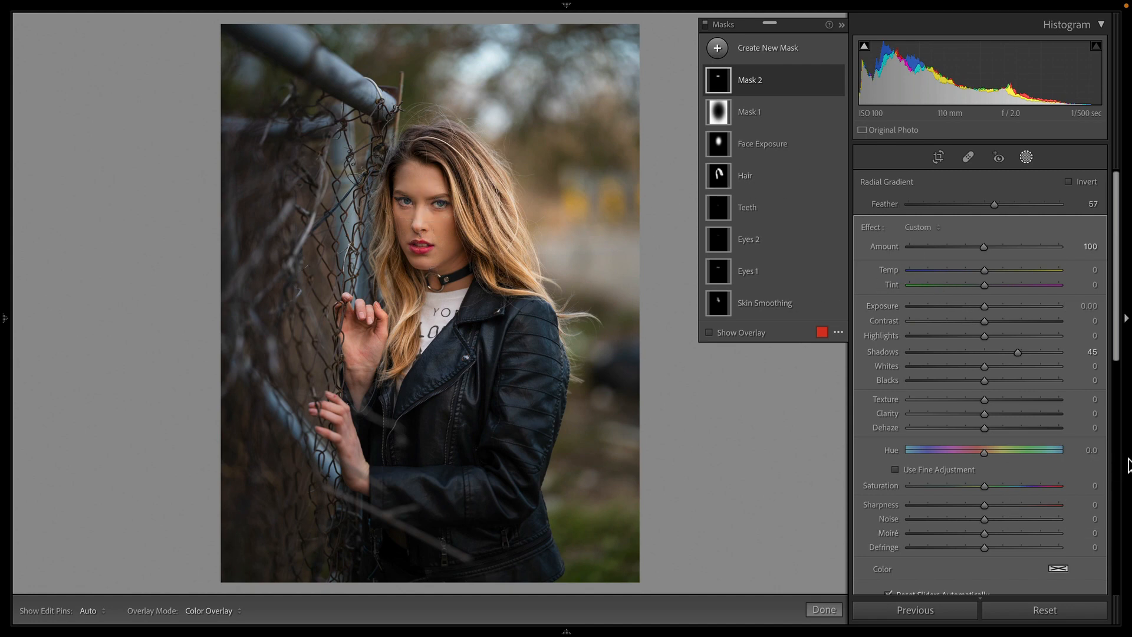
pyautogui.click(834, 612)
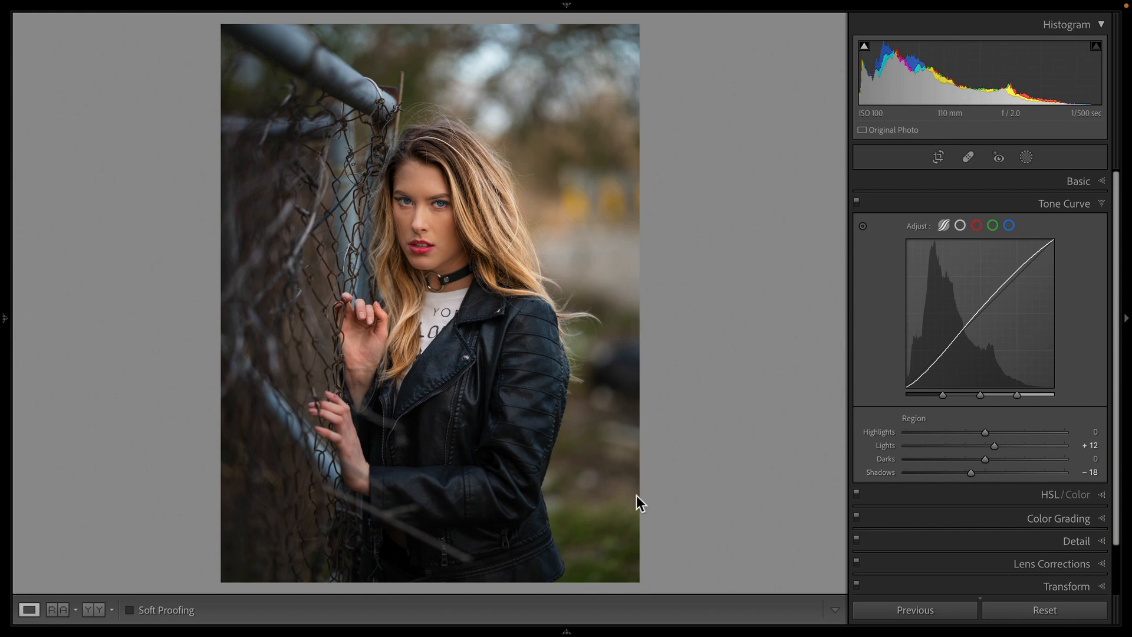
# Step: Open Reference View with the original unedited photo as the reference beside the edited copy
pyautogui.moveTo(521, 612)
pyautogui.click(43, 577)
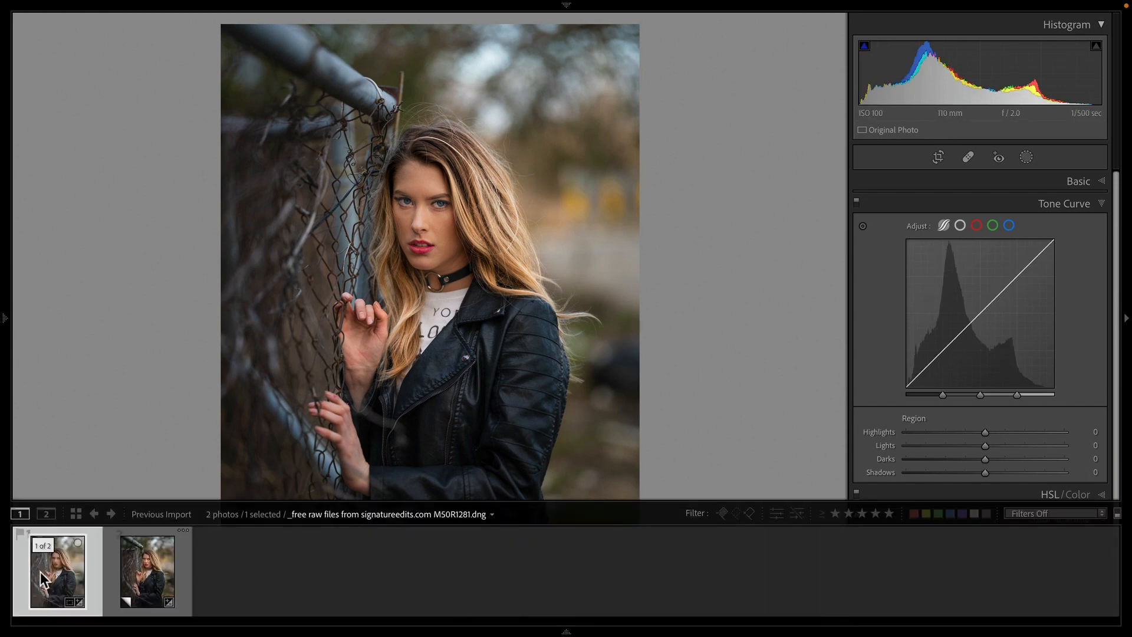
pyautogui.click(157, 579)
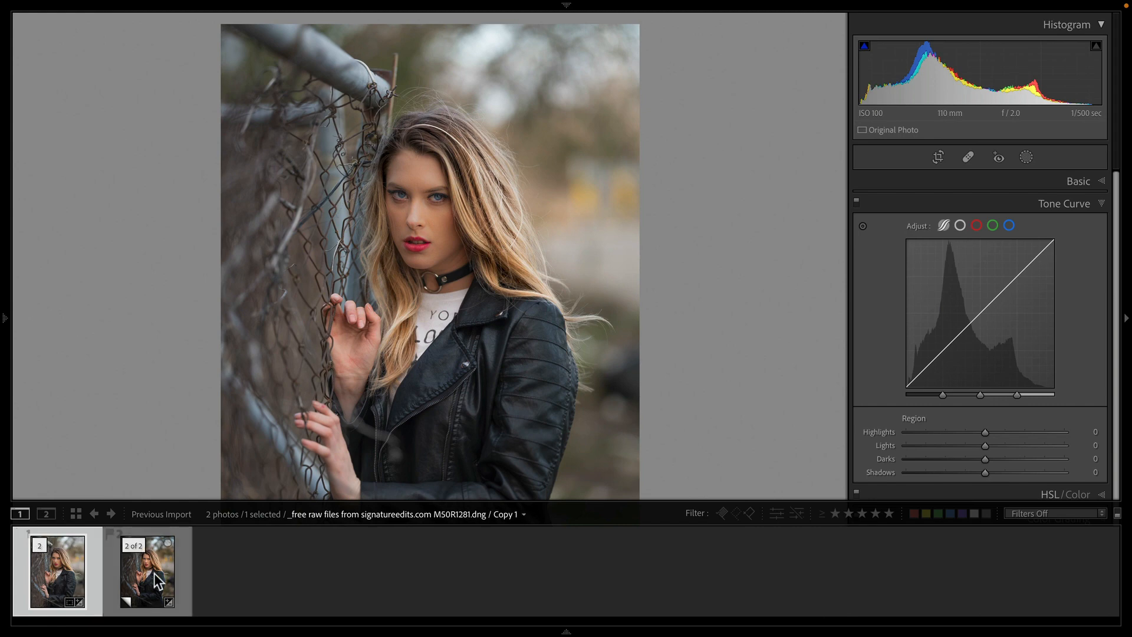
pyautogui.moveTo(177, 634)
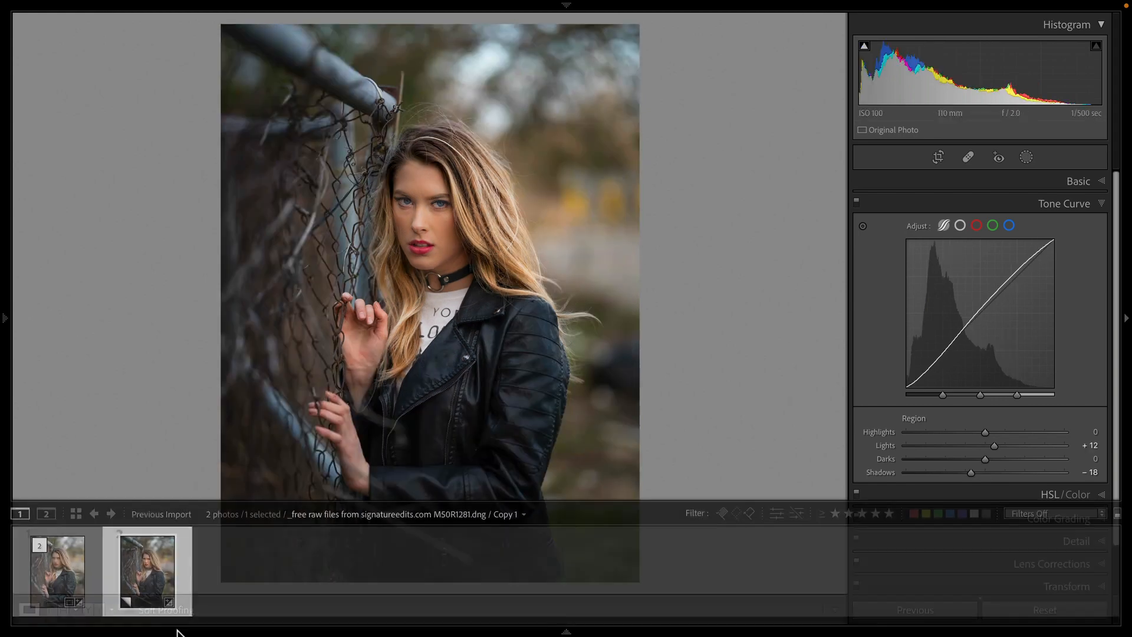
pyautogui.click(58, 610)
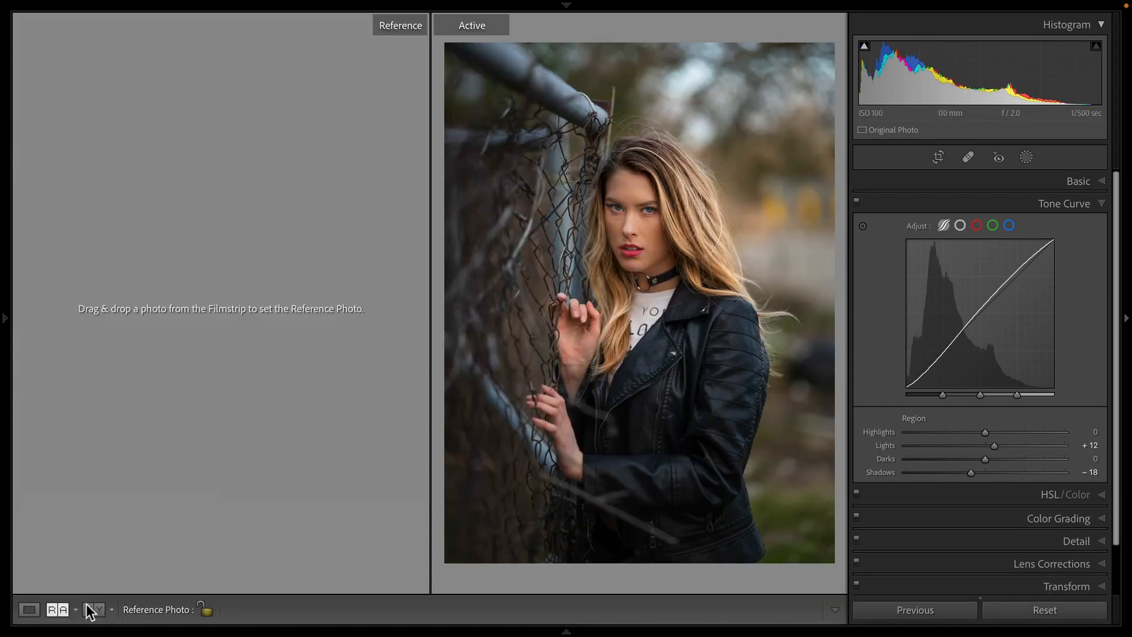
pyautogui.moveTo(78, 625)
pyautogui.moveTo(57, 570); pyautogui.dragTo(115, 294)
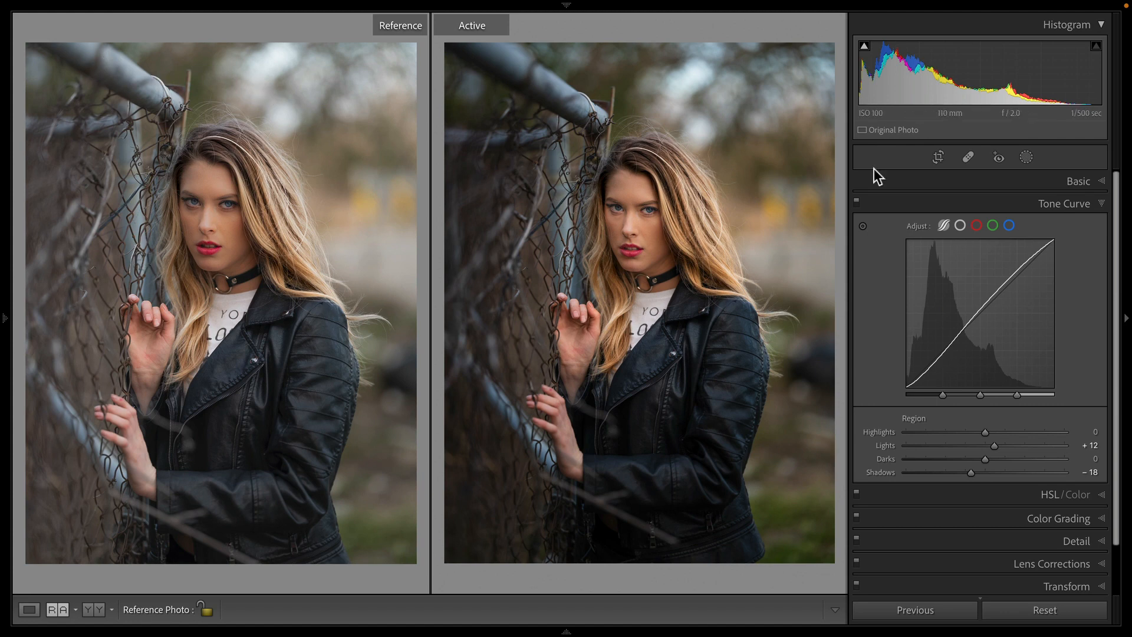
# Step: Crop a little off the photo's bottom, reposition the image within the crop, and reopen Reference View
pyautogui.press('r')
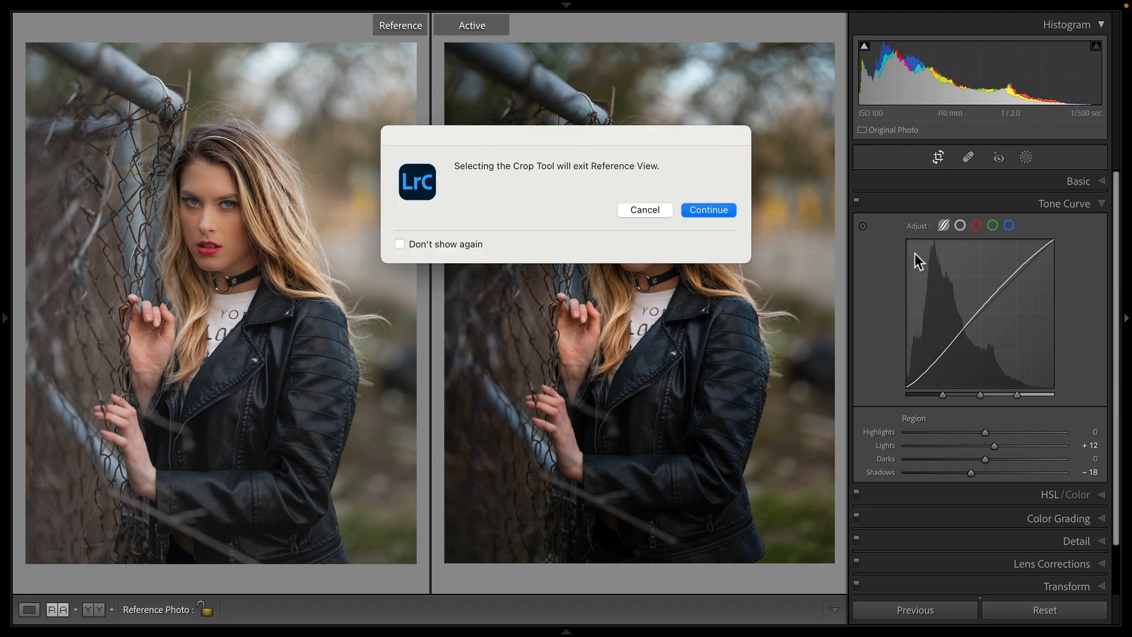
pyautogui.click(685, 209)
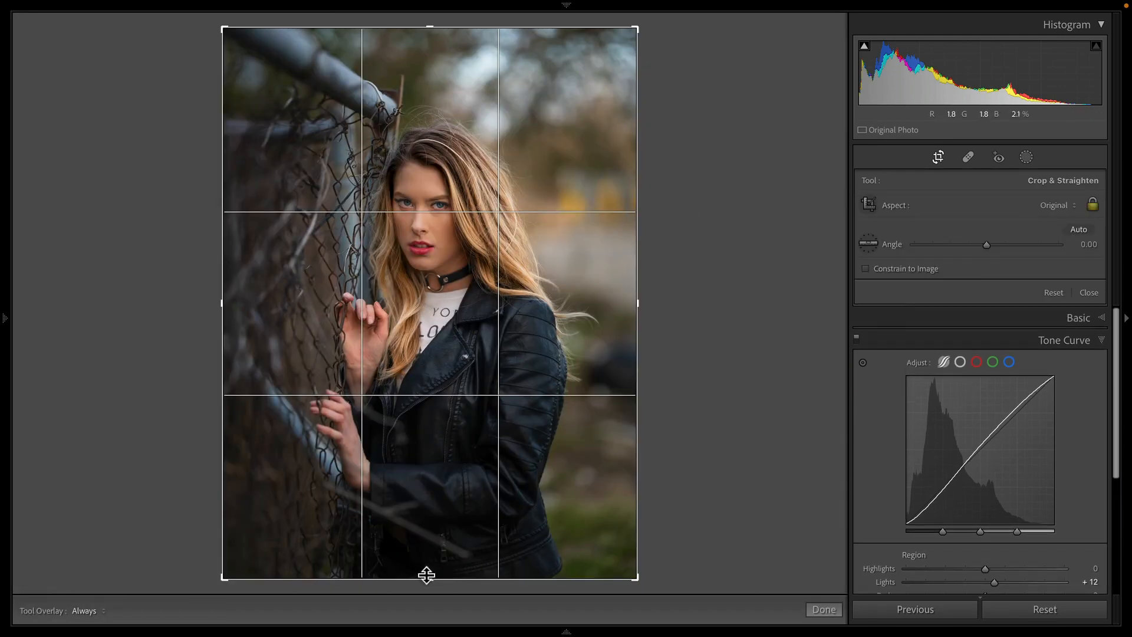
pyautogui.moveTo(426, 575); pyautogui.dragTo(424, 537)
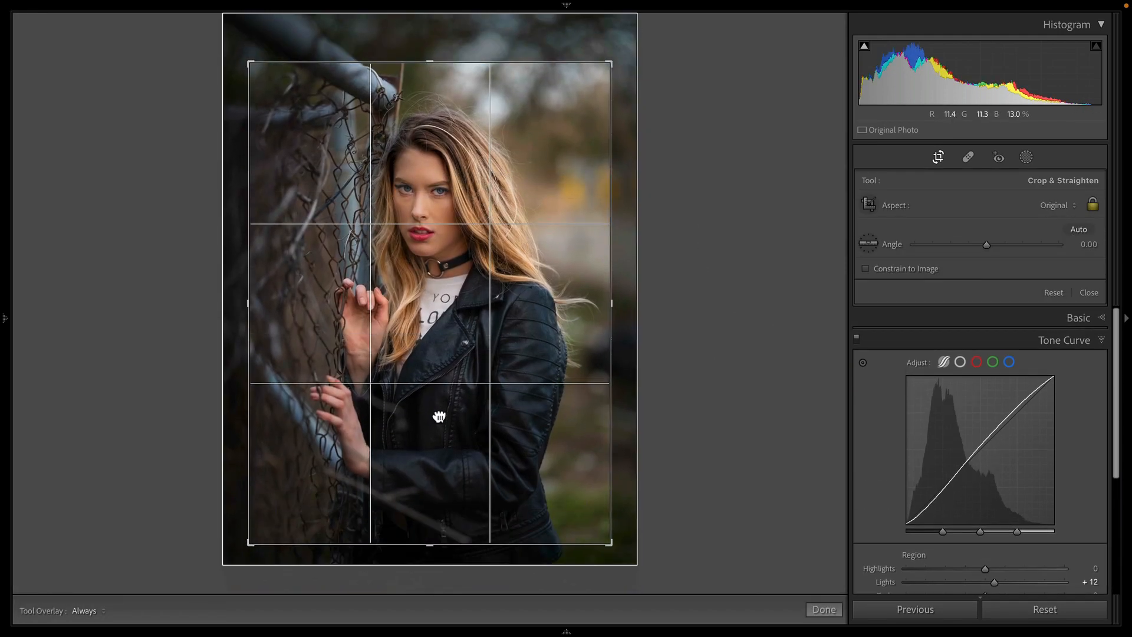
pyautogui.moveTo(439, 416); pyautogui.dragTo(436, 440)
pyautogui.press('Return')
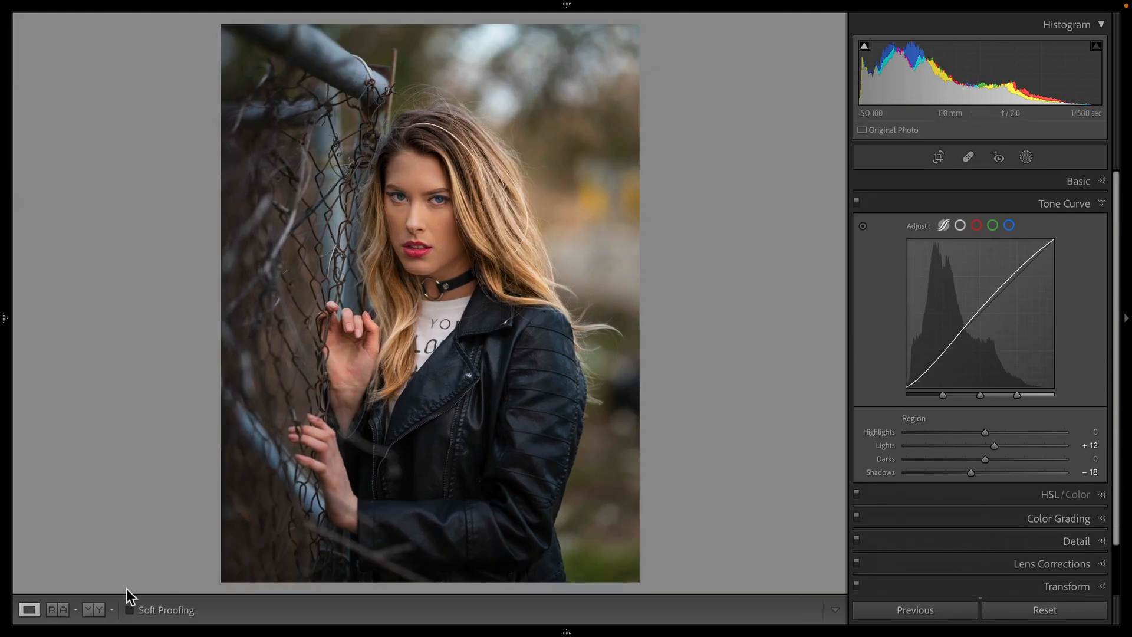
pyautogui.click(44, 607)
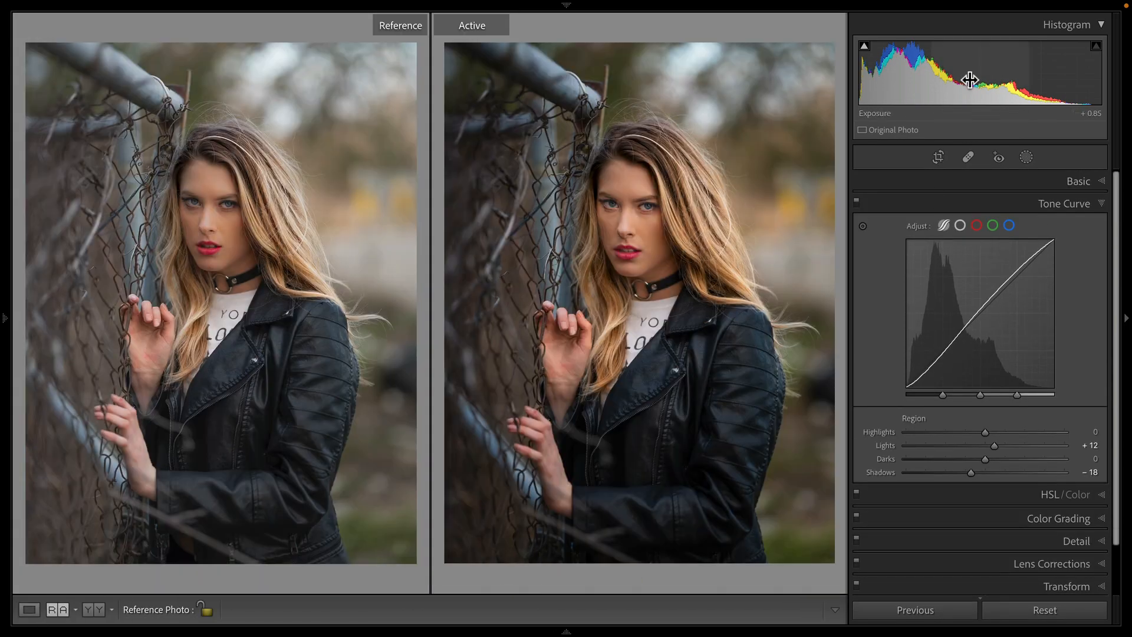